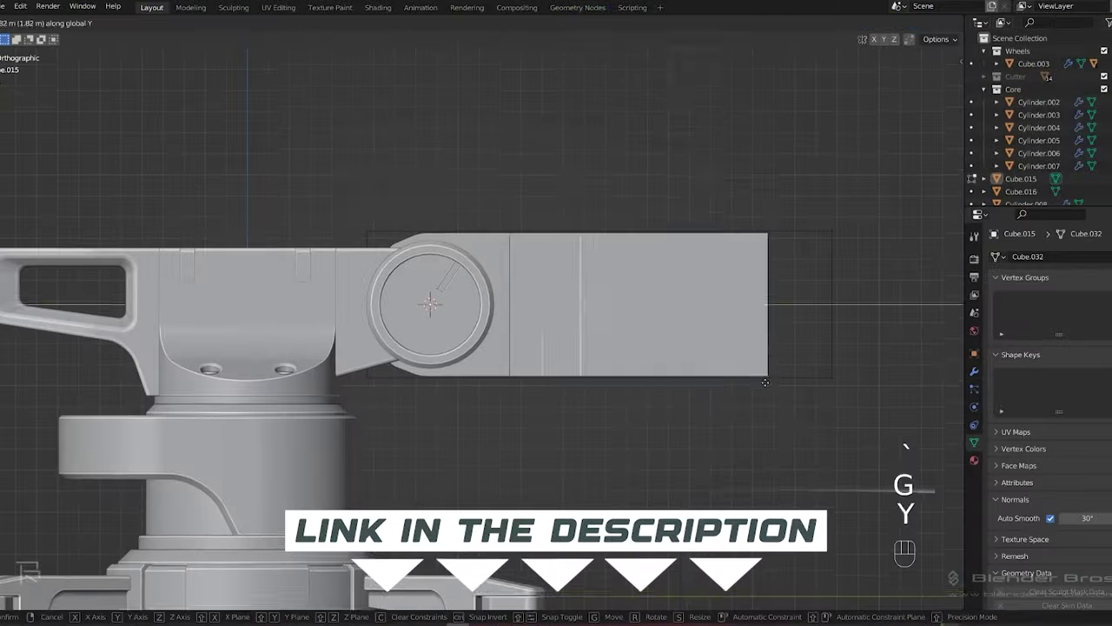
- Start a fresh default-cube scene, show the N sidebar, and search 'iphone 15 dimensions'
key("z")
key("ctrl+b")
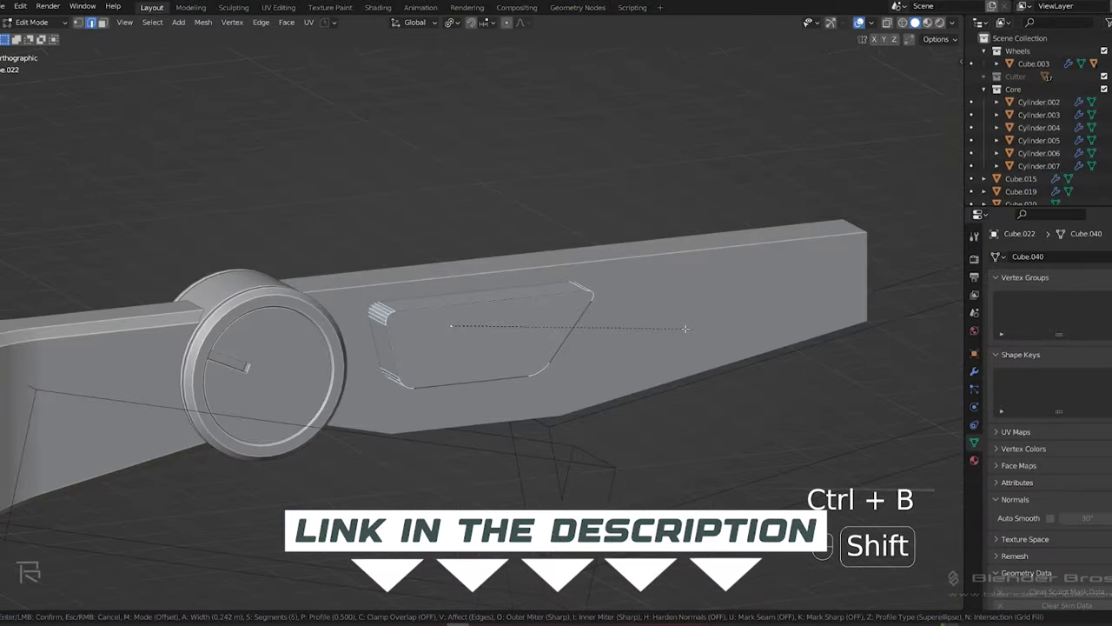
key("r")
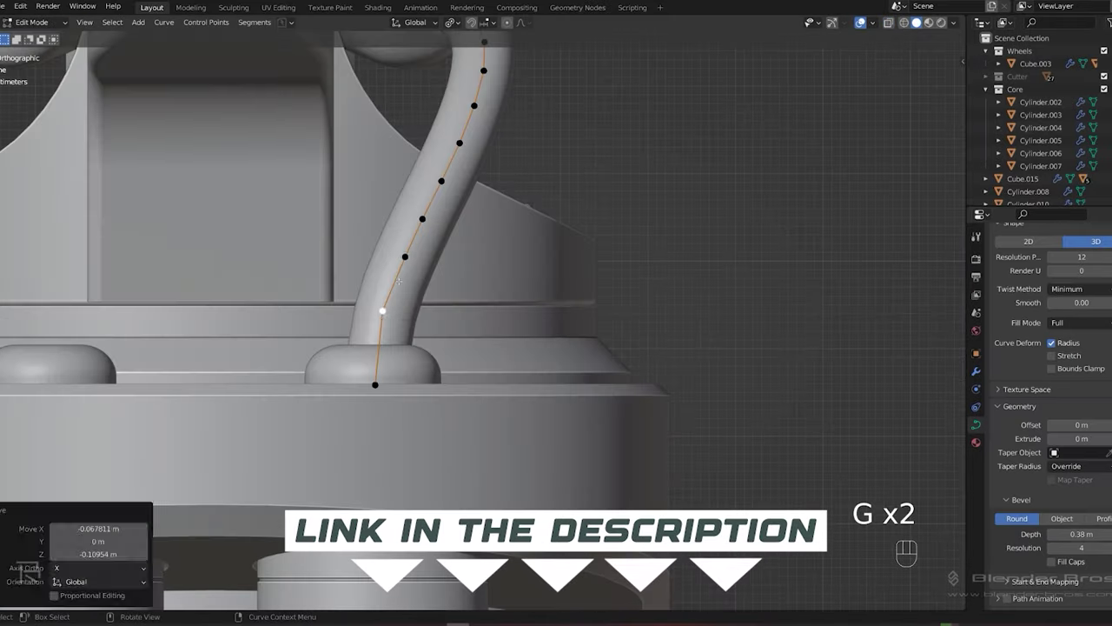
key("g")
key("g")
key("g")
key("shift+d")
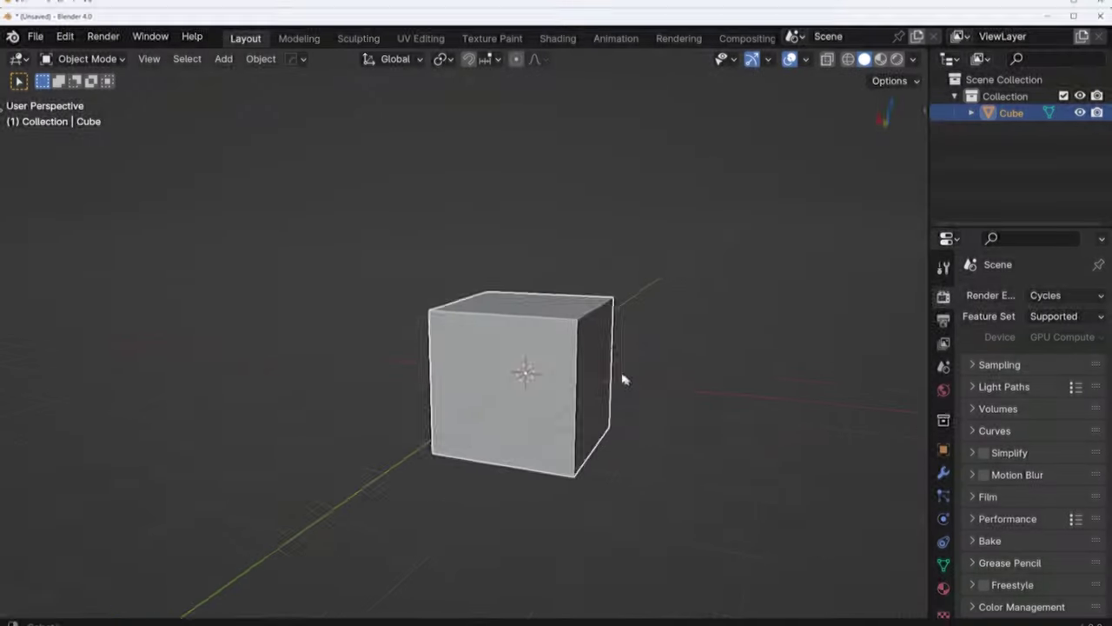
key("n")
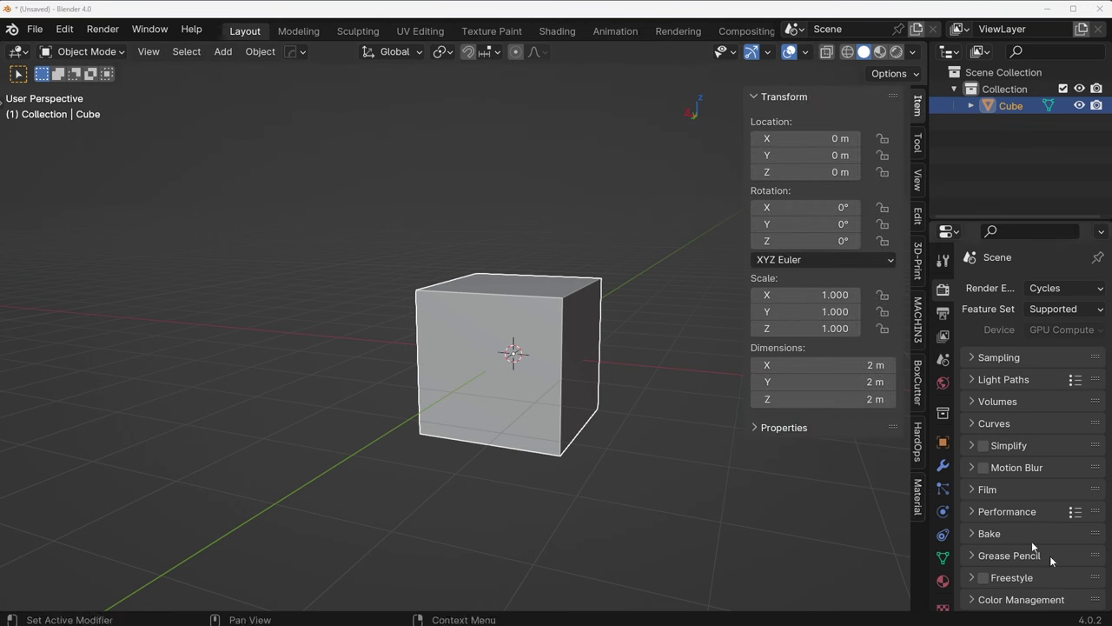
middle_click_drag(899, 459, 826, 418)
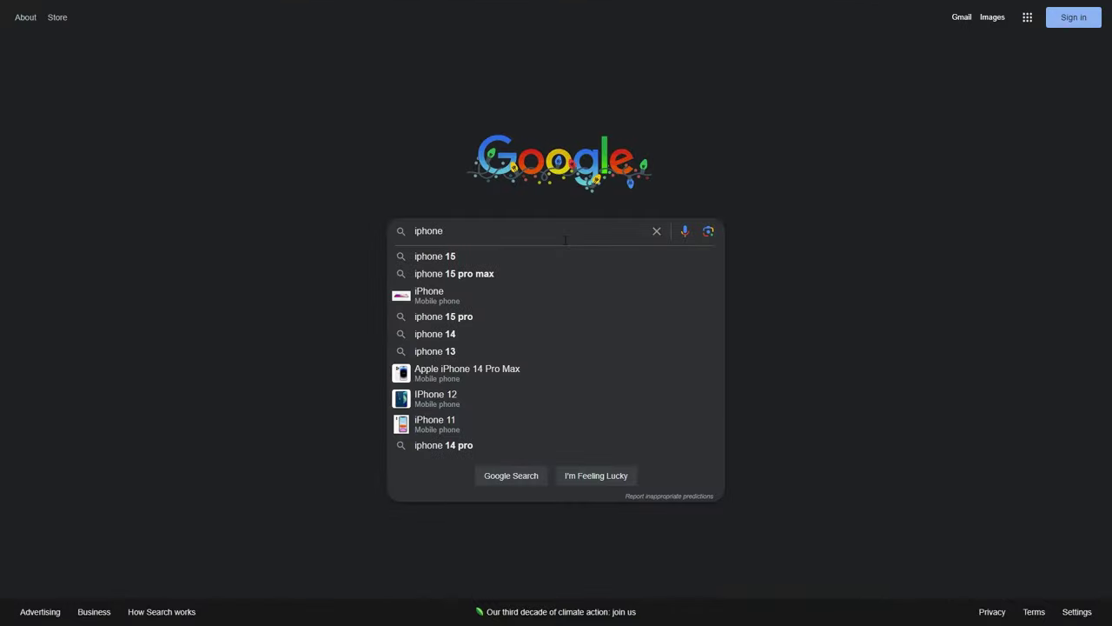
type("15 dimensions")
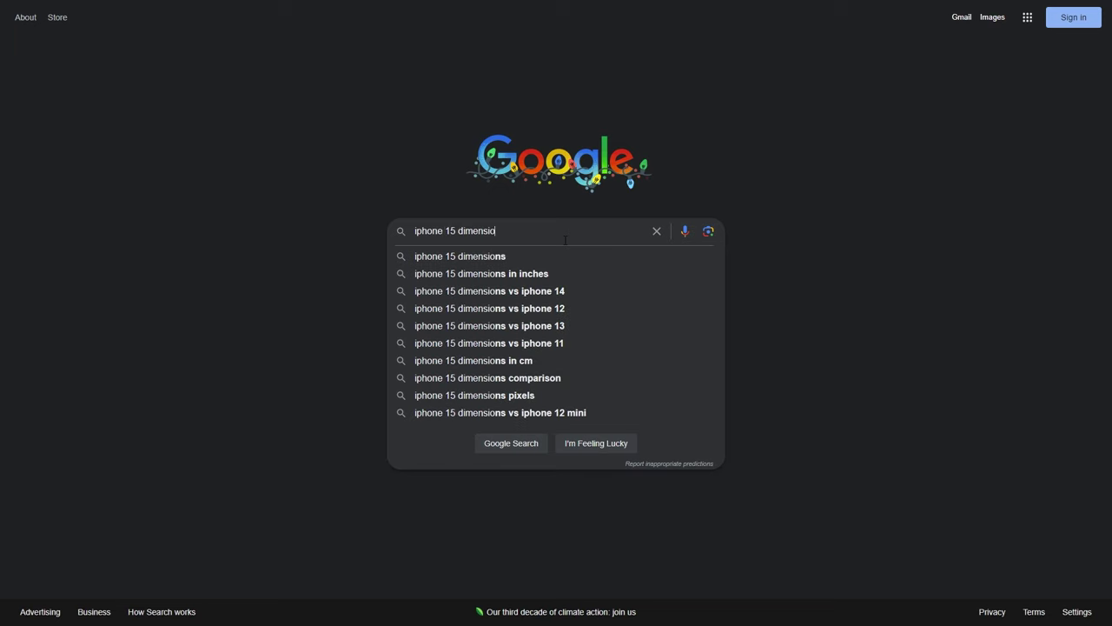
key("Return")
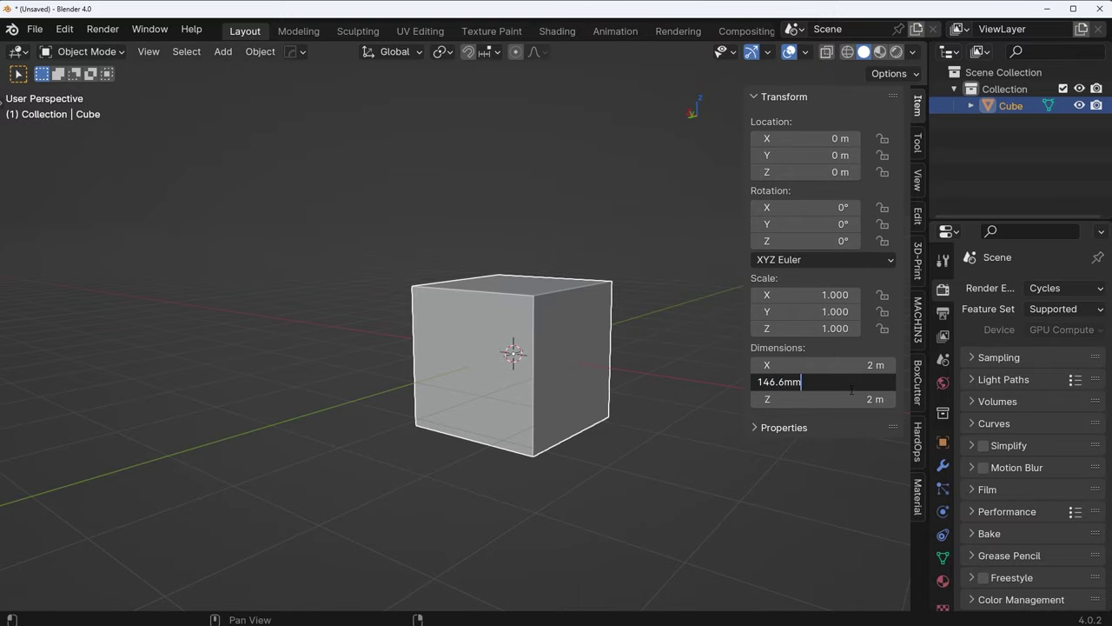
- Set the cube's dimensions to 0.00825 × 0.0706 × 0.147 m
left_click(830, 380)
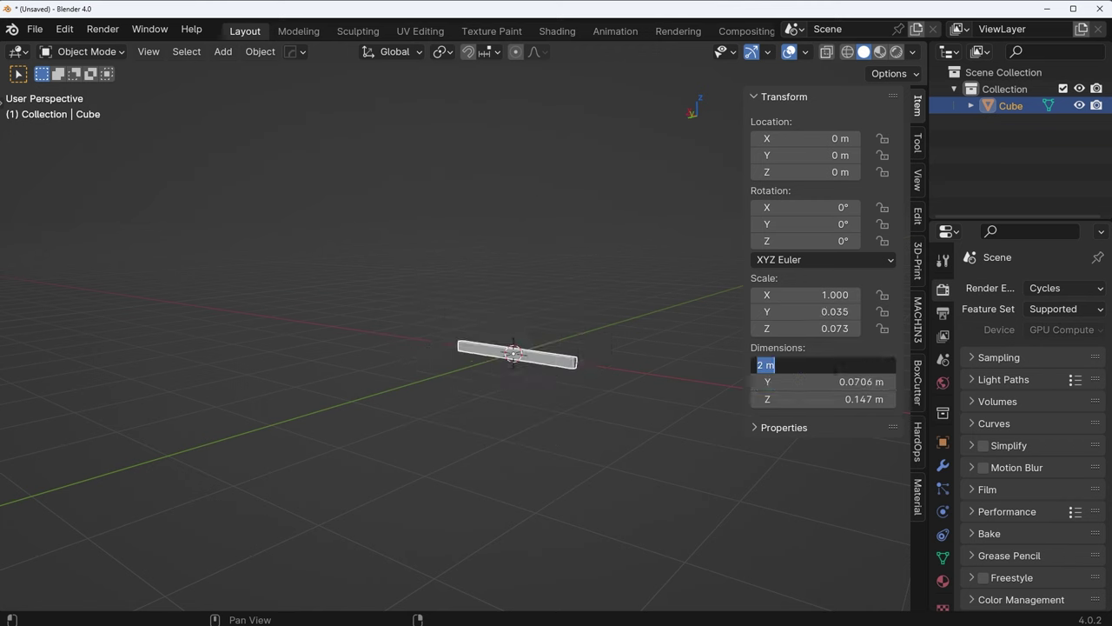
key("KP_Decimal")
key("KP_3")
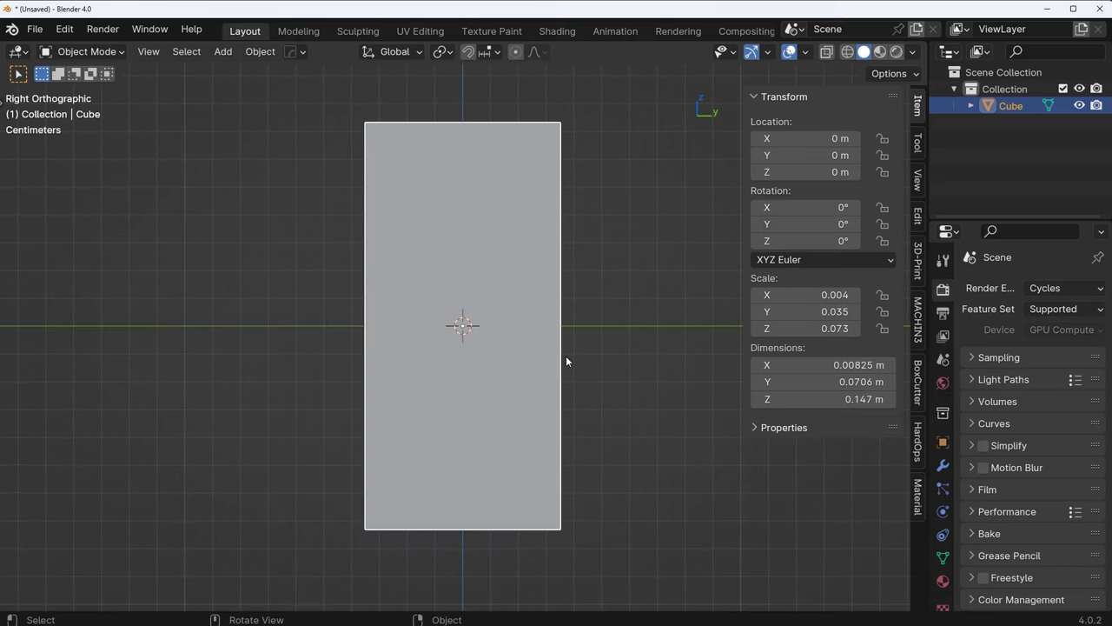
middle_click_drag(565, 356, 509, 311)
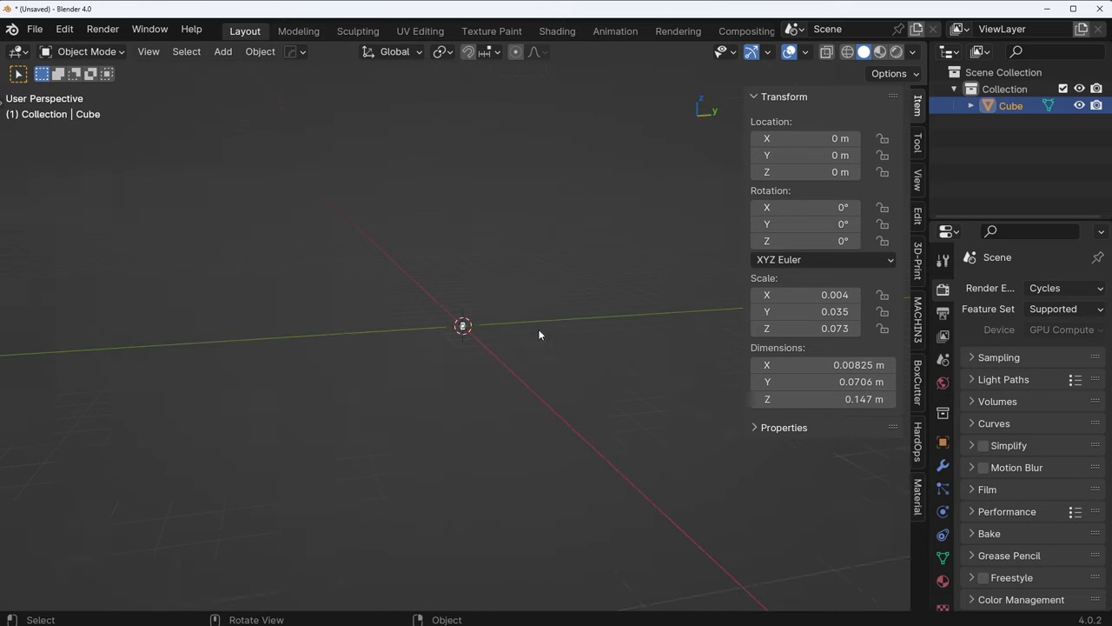
- Scale the slab up 50 times and apply its rotation and scale
type("50")
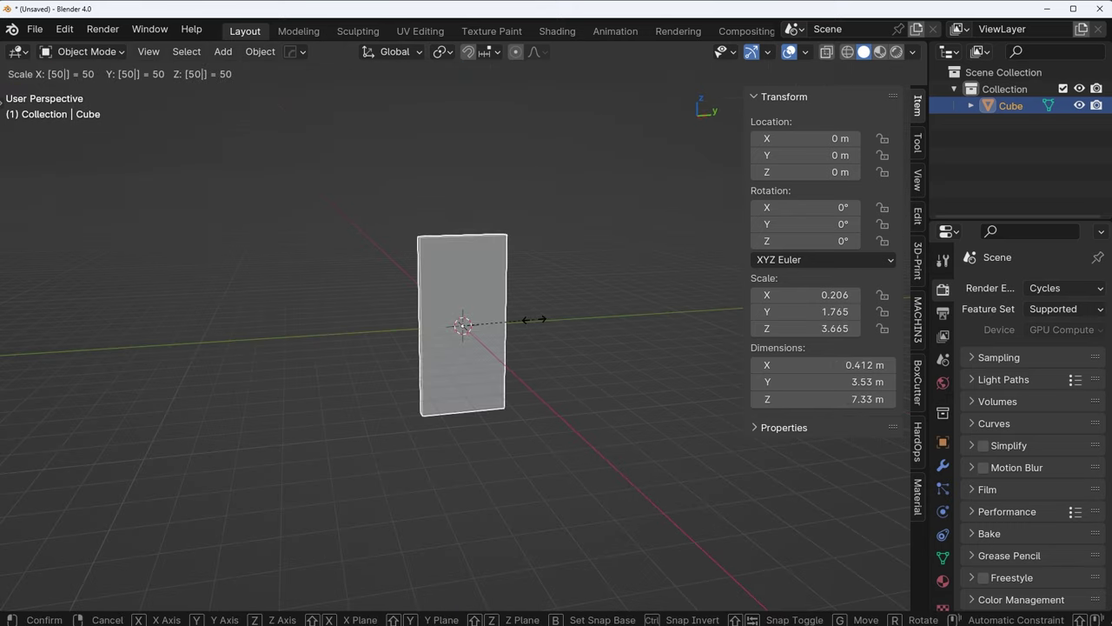
key("Return")
middle_click_drag(467, 326, 608, 329)
key("n")
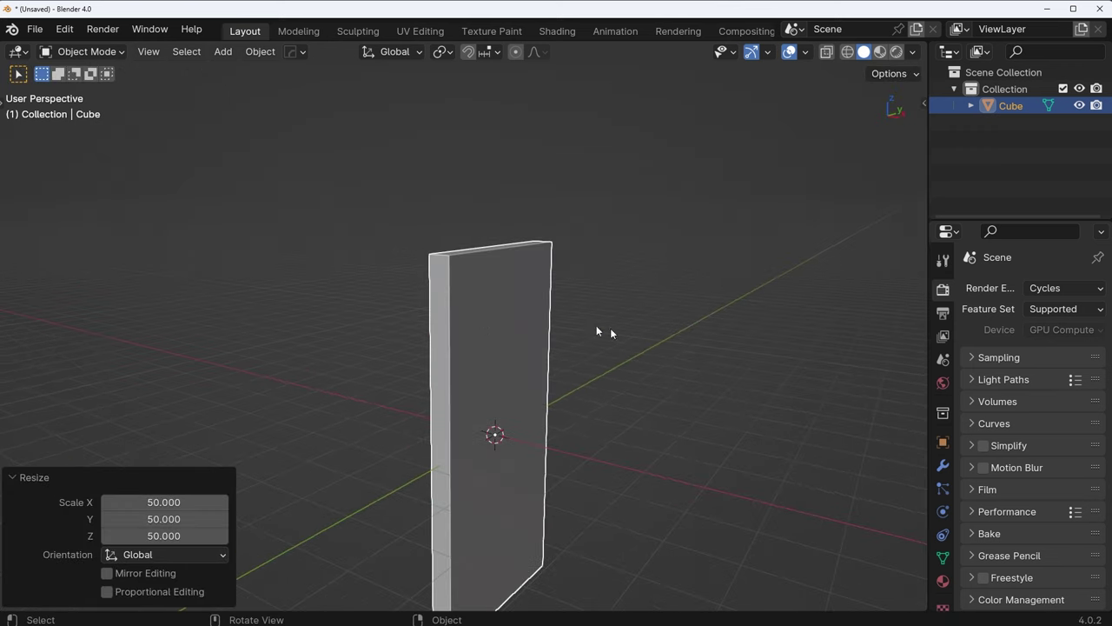
key("ctrl+a")
left_click(551, 418)
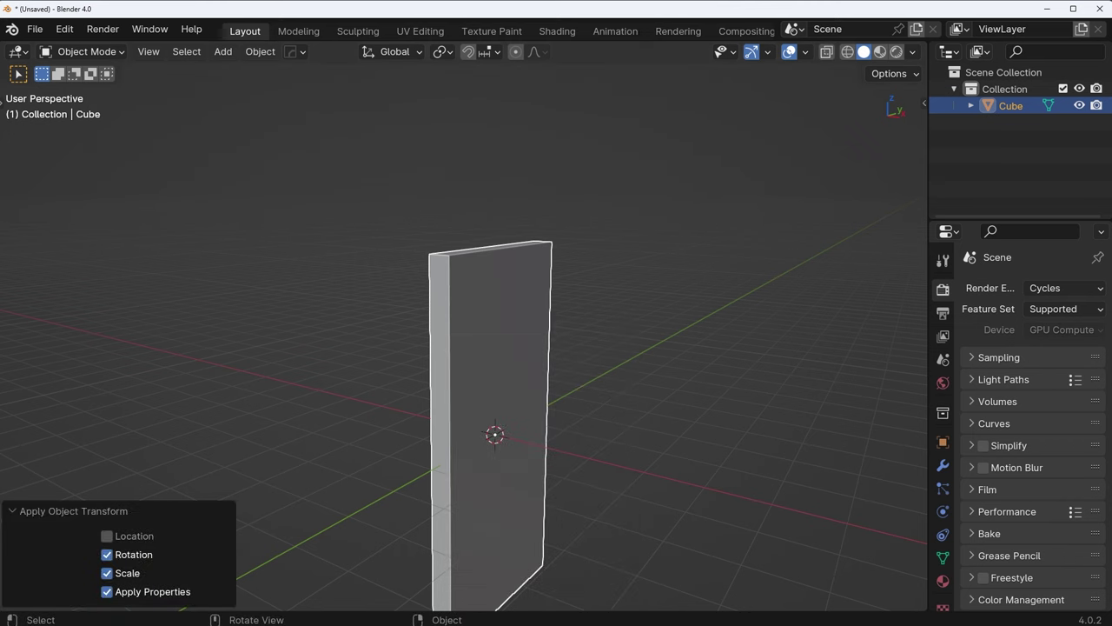
mouse_move(551, 418)
middle_mouse_down()
mouse_move(342, 405)
mouse_move(599, 313)
mouse_move(564, 385)
mouse_move(496, 373)
mouse_move(629, 380)
mouse_move(583, 362)
mouse_move(545, 397)
middle_mouse_up()
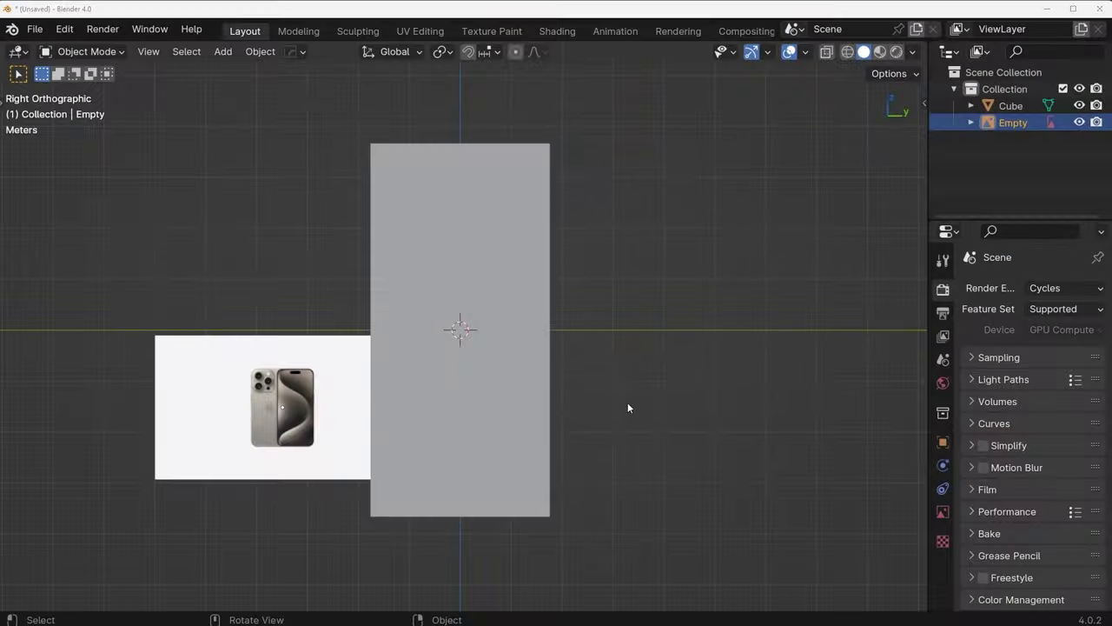
- Scale and move the reference image into place beside the slab
key("s")
left_click(484, 418)
key("g")
left_click(683, 367)
- Bevel the slab's corner edges in Edit Mode to match the reference photo
left_click(1011, 106)
key("Tab")
scroll(638, 415, "up", 5)
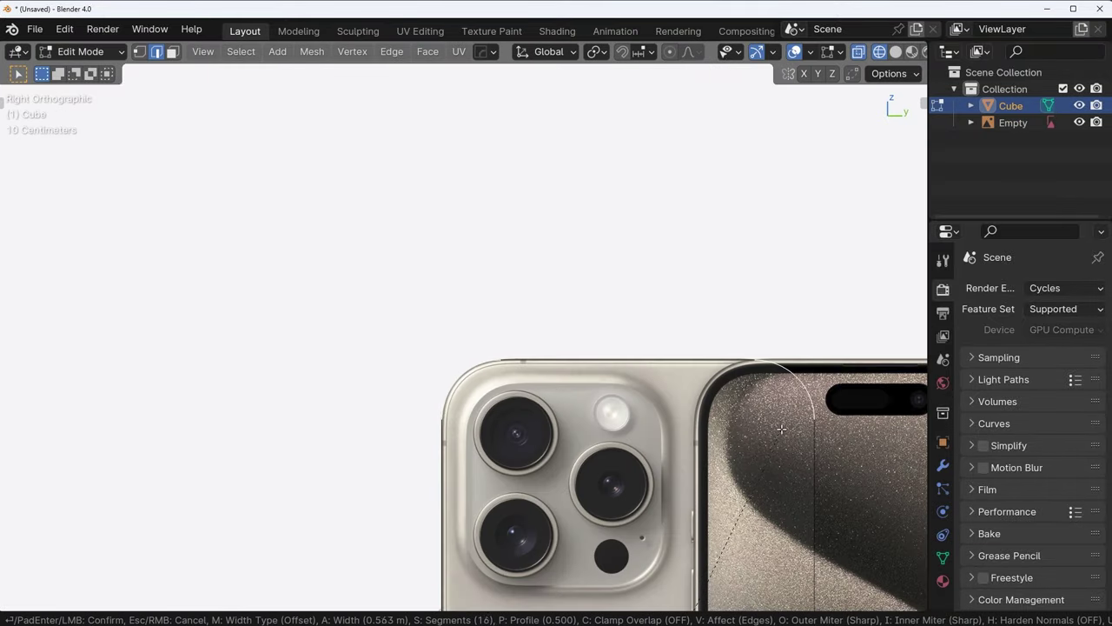
left_click(788, 428)
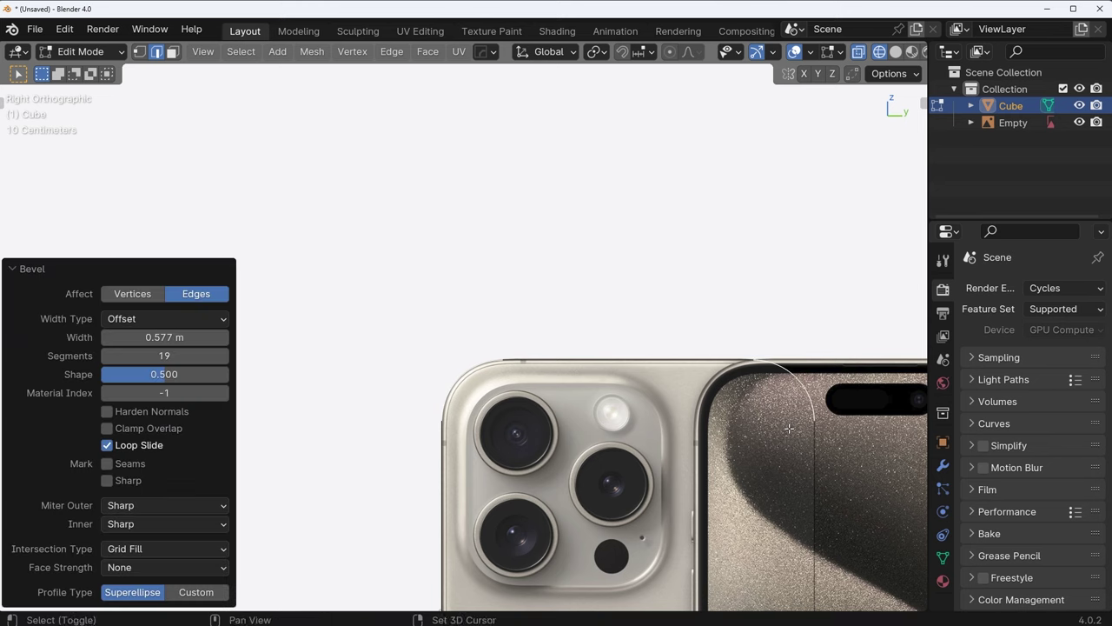
scroll(788, 428, "down", 4)
- Return to Object Mode, isolate the slab in local view, and choose HardOps Sharpen
key("ctrl+Tab")
left_click(603, 461)
key("KP_Divide")
middle_click_drag(601, 449, 750, 447)
key("q")
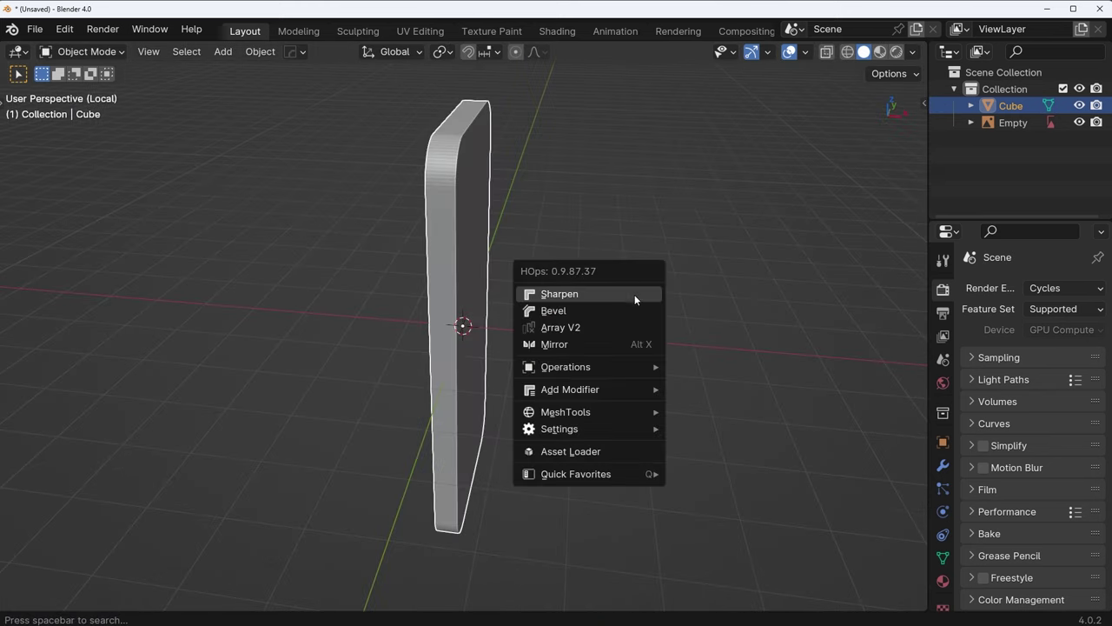
left_click(634, 294)
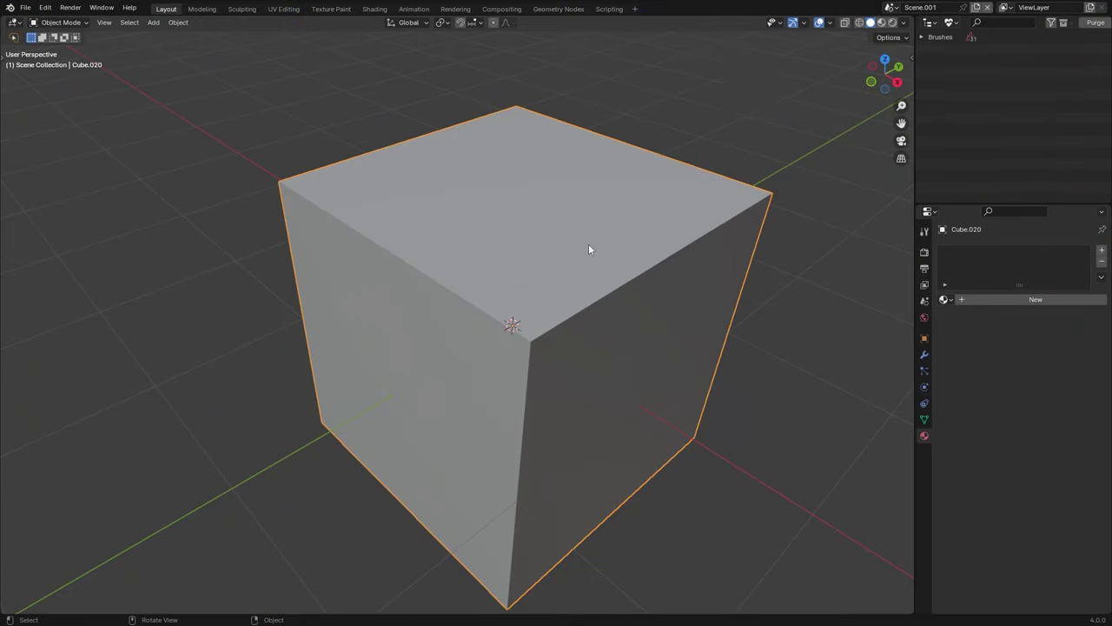
- Adjust viewport shading and orbit close to the reference photo's camera lenses
left_click(905, 23)
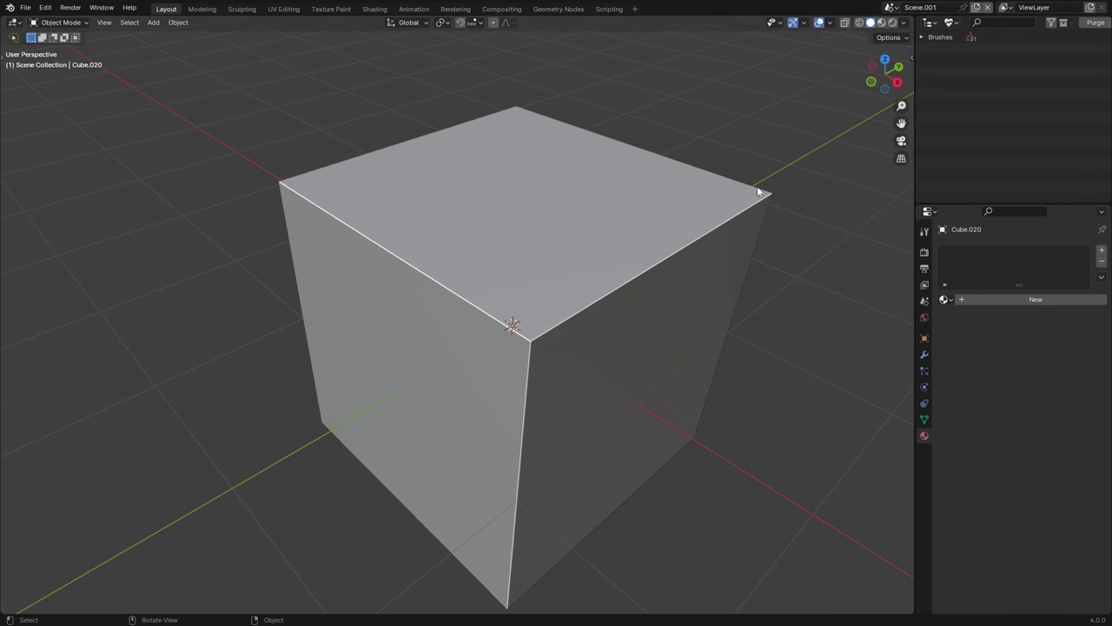
middle_click_drag(562, 373, 449, 327)
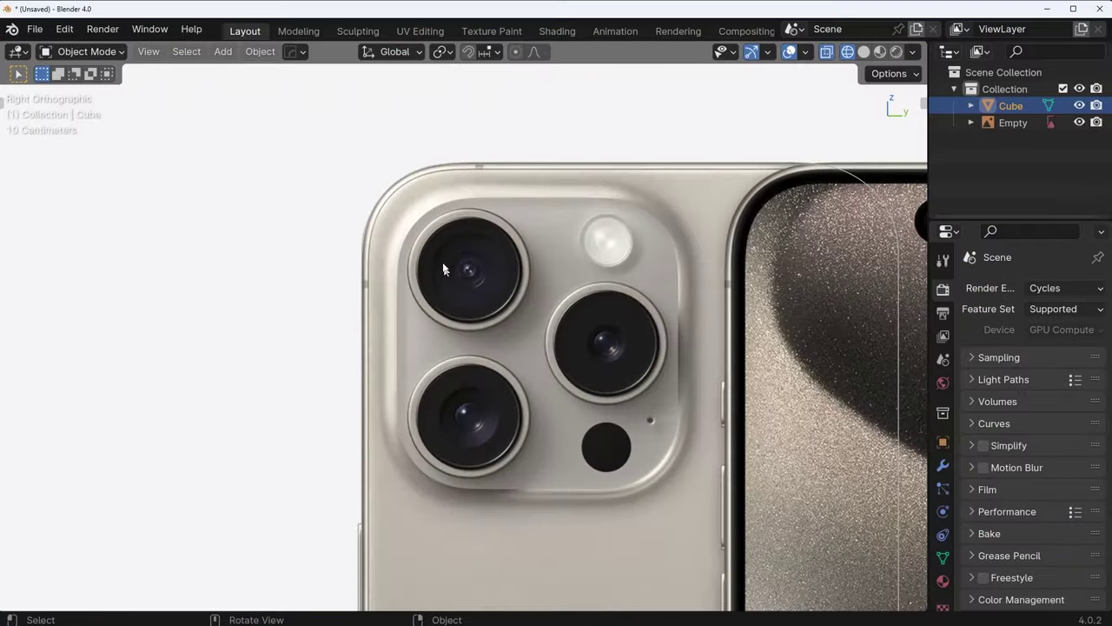
- Extract a thin strip from the phone's edge loop, extrude it and recalculate normals
scroll(510, 331, "up", 6)
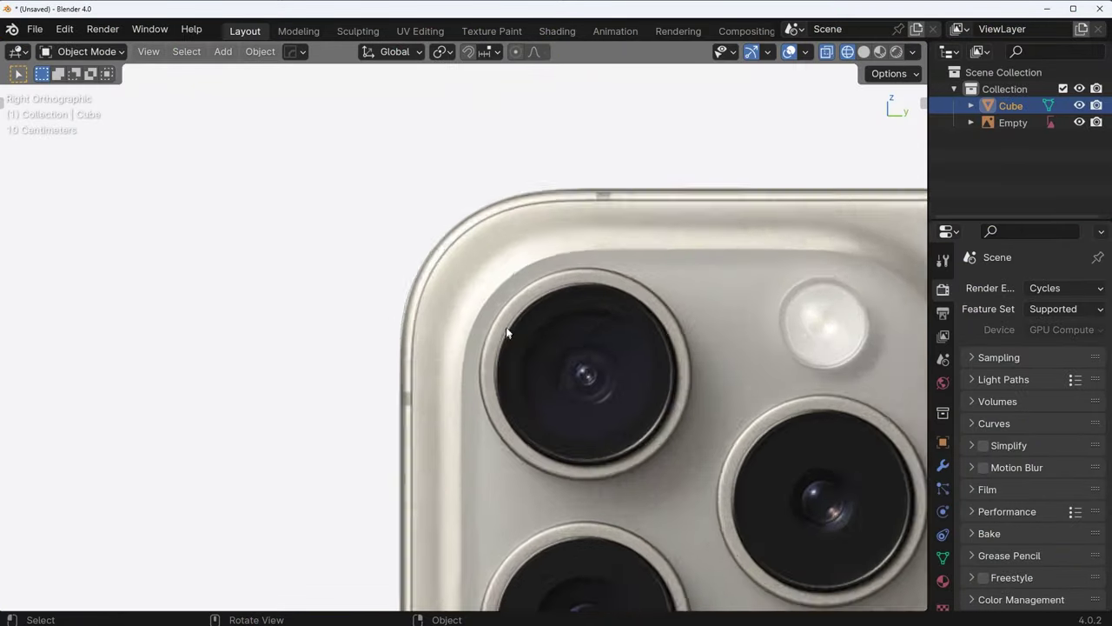
scroll(399, 286, "up", 2)
middle_click_drag(377, 266, 393, 318, "shift")
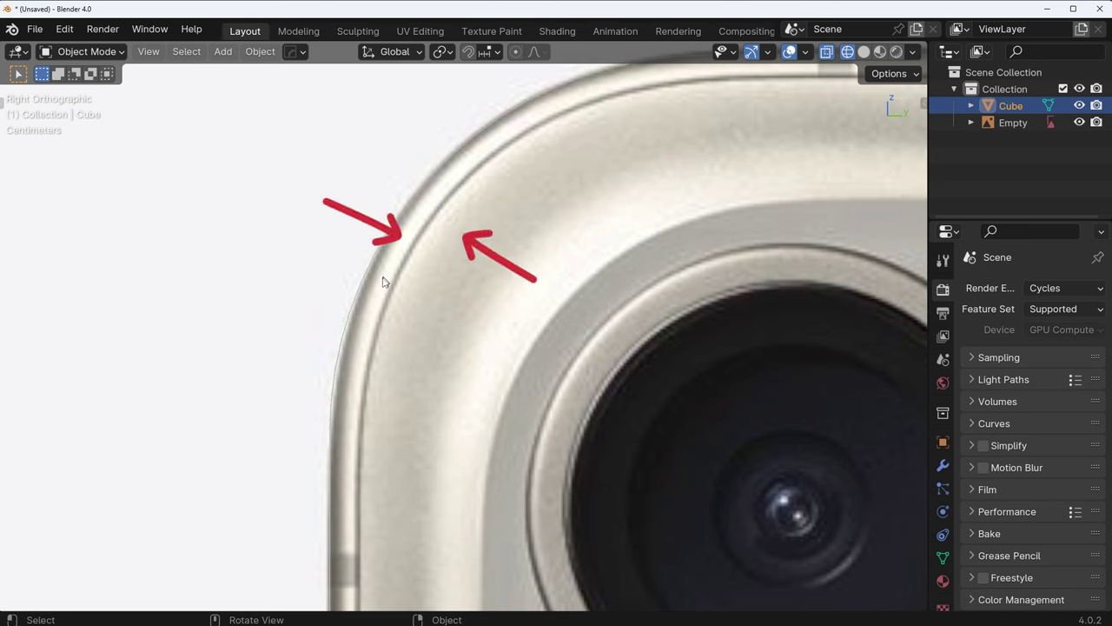
key("Tab")
key("q")
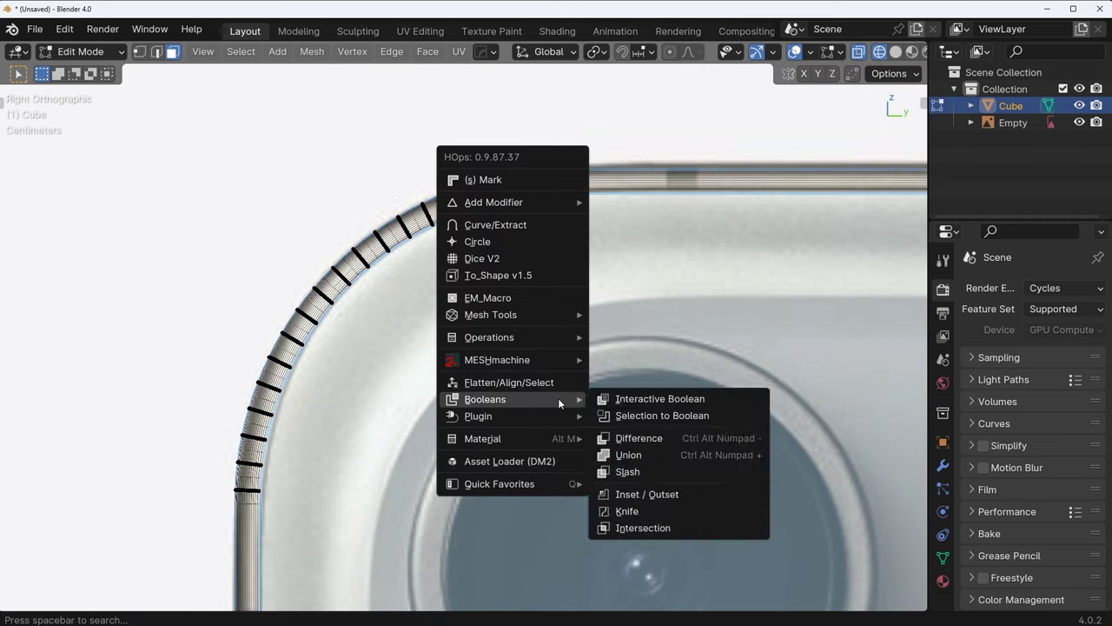
left_click(497, 223)
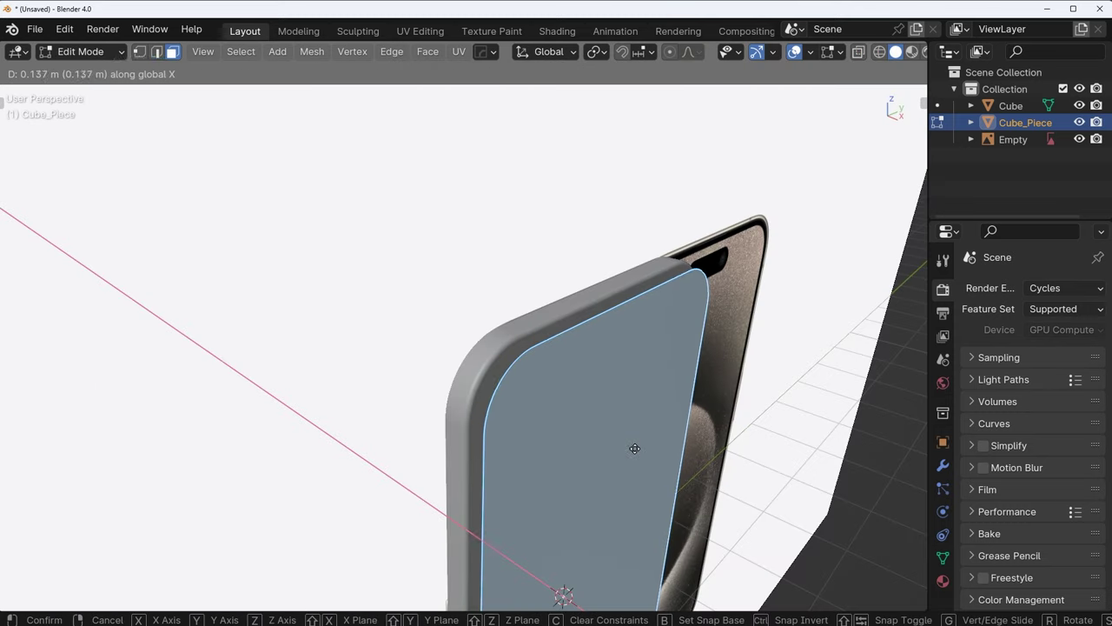
left_click(696, 469)
key("e")
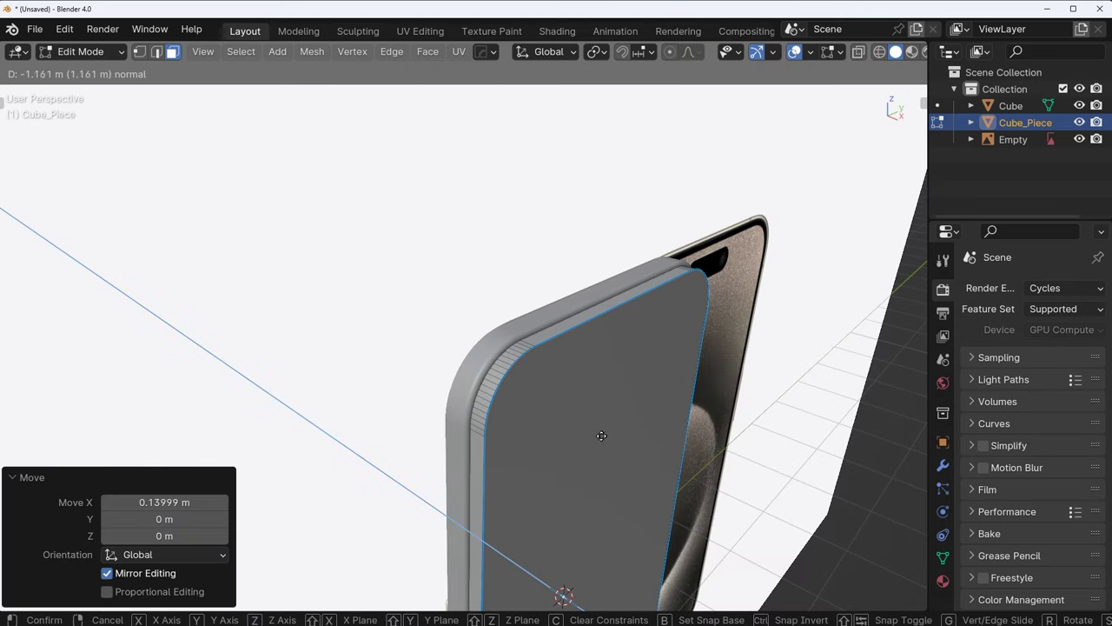
left_click(575, 431)
key("shift+n")
key("Tab")
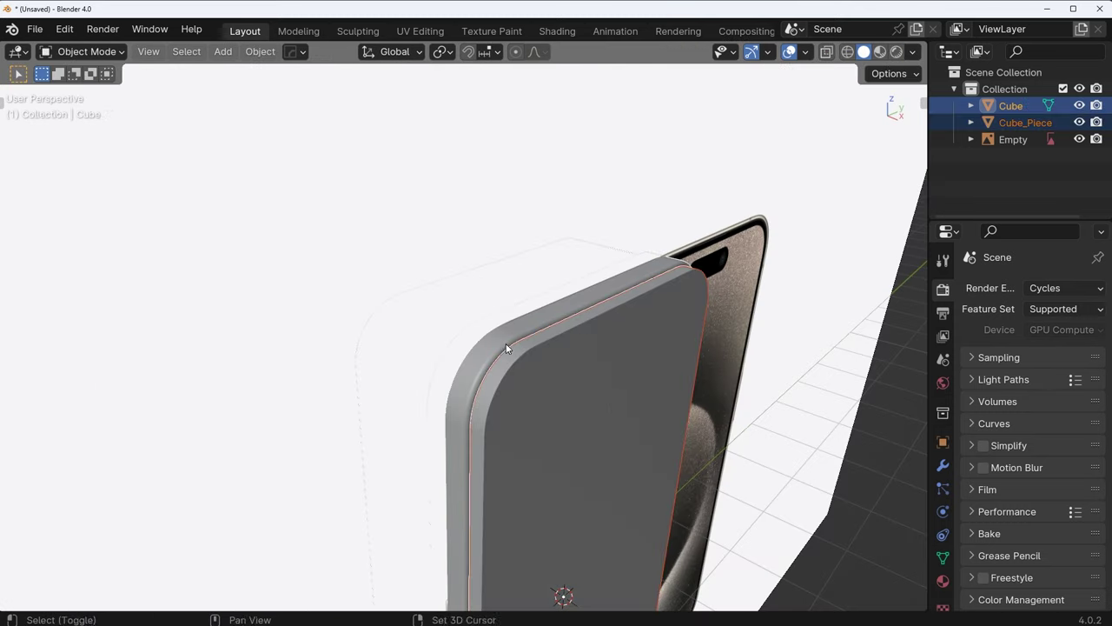
- Slash the body with the strip, then HardOps-bevel Cube with hardened normals
key("ctrl+KP_Divide")
middle_click_drag(507, 387, 583, 345)
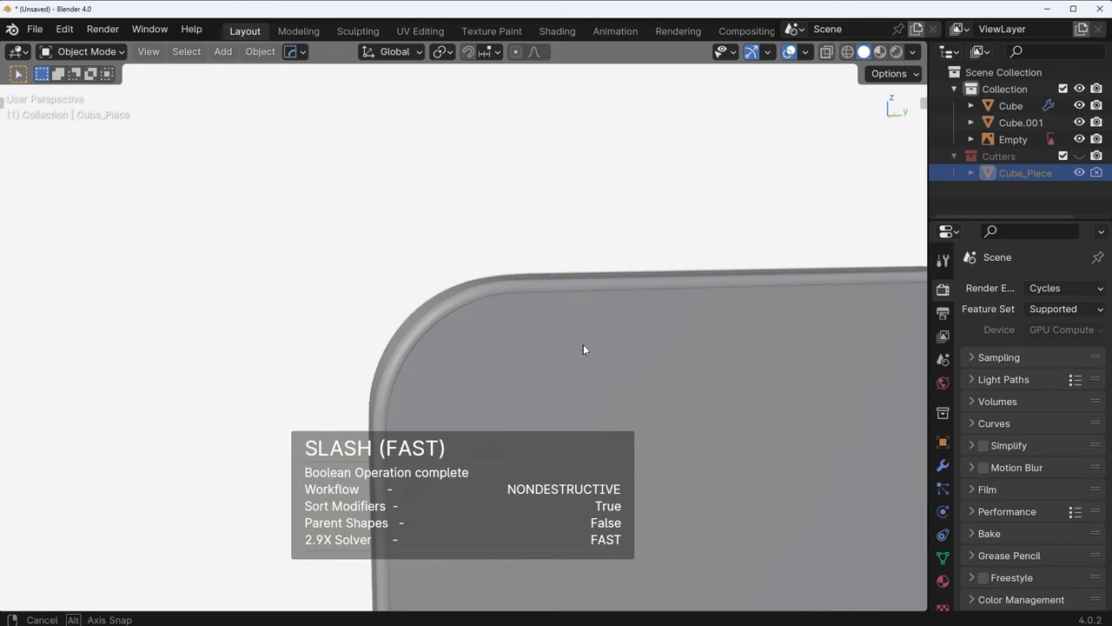
left_click(583, 344)
key("q")
left_click(484, 318)
key("h")
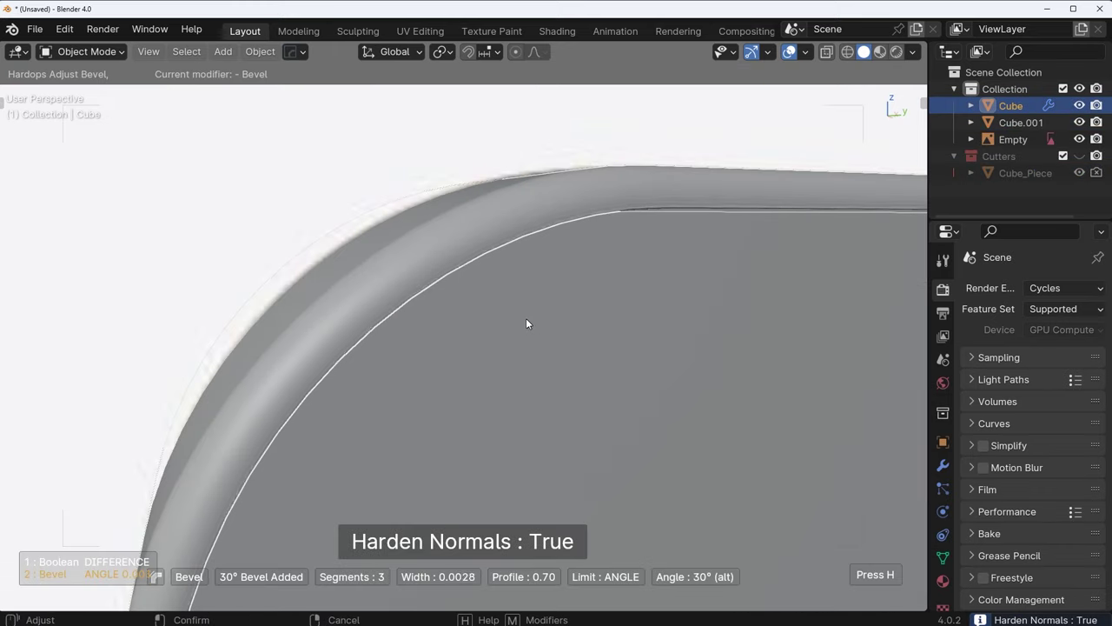
left_click(524, 319)
- Bevel Cube.001 as well and symmetrize the phone body mesh
left_click(502, 318)
key("q")
left_click(501, 318)
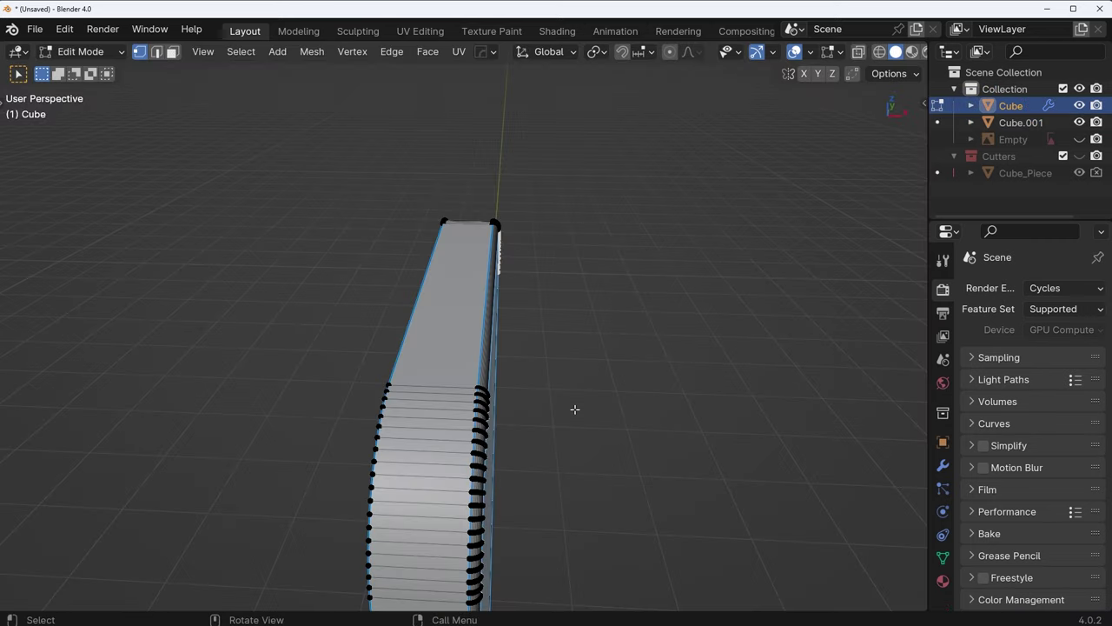
key("alt+x")
key("Tab")
middle_click_drag(576, 408, 576, 373)
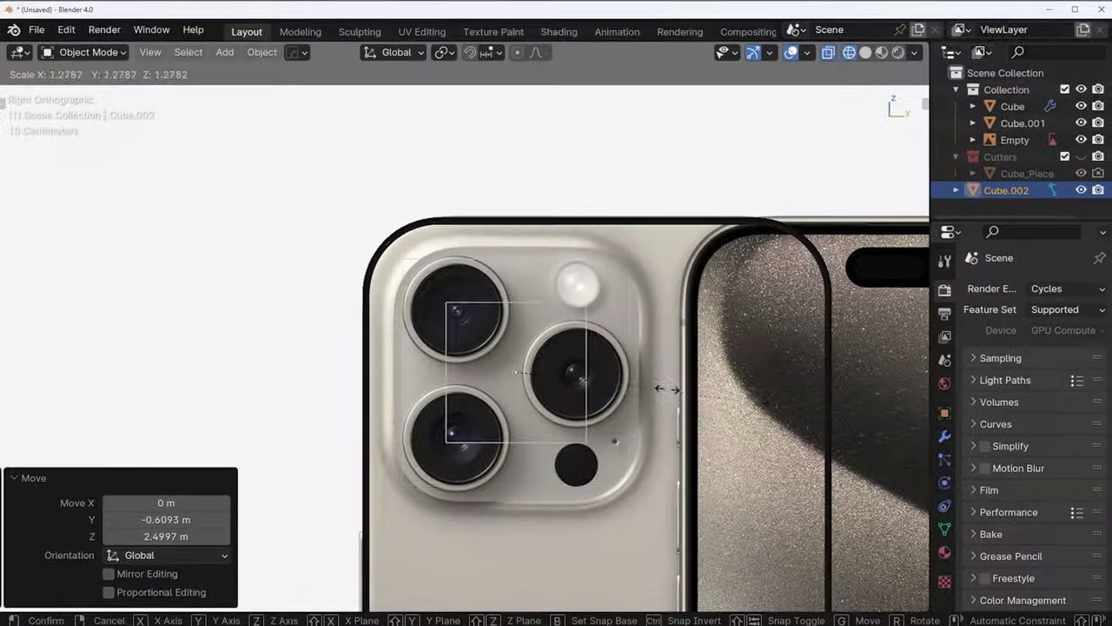
- Scale the camera plate by 2.3 and round it with a 19-segment bevel
left_click(783, 401)
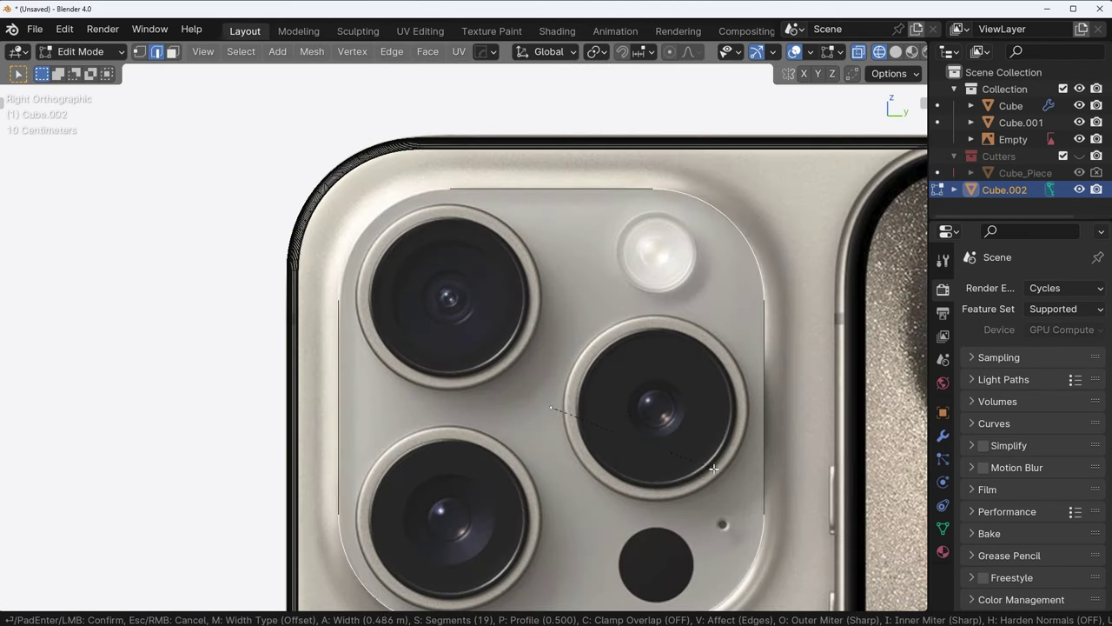
left_click(715, 467)
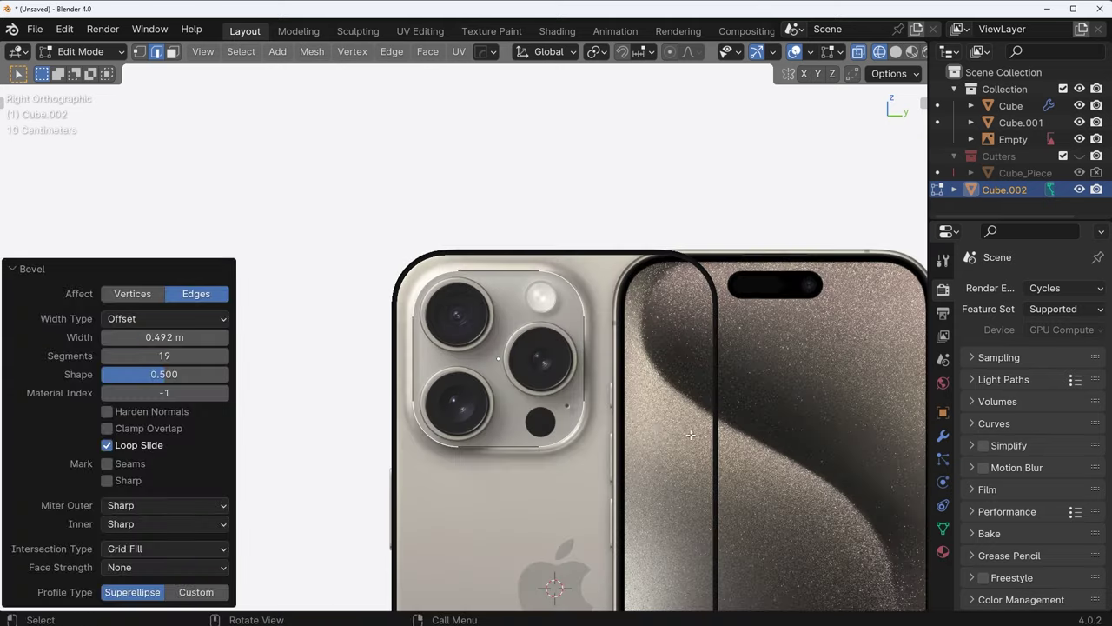
key("Tab")
mouse_move(608, 426)
middle_mouse_down()
mouse_move(519, 460)
mouse_move(666, 397)
middle_mouse_up()
- In Solid shading, sharpen Cube.002 and add the side-view iPhone reference image
key("z")
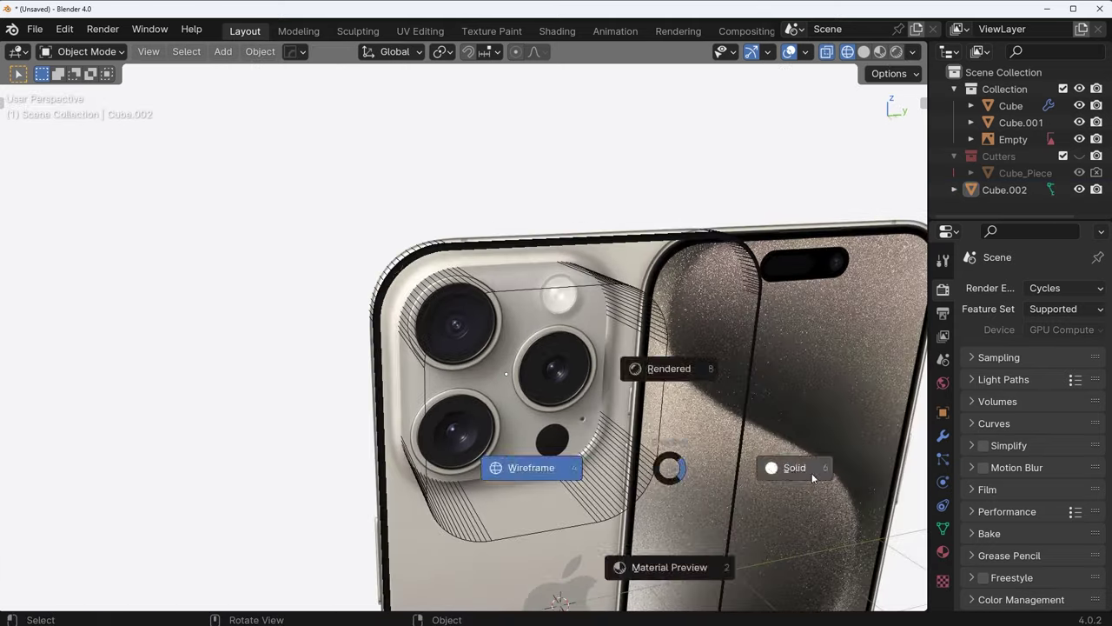
left_click(800, 469)
left_click(577, 299)
key("q")
left_click(574, 299)
middle_click_drag(559, 289, 745, 367)
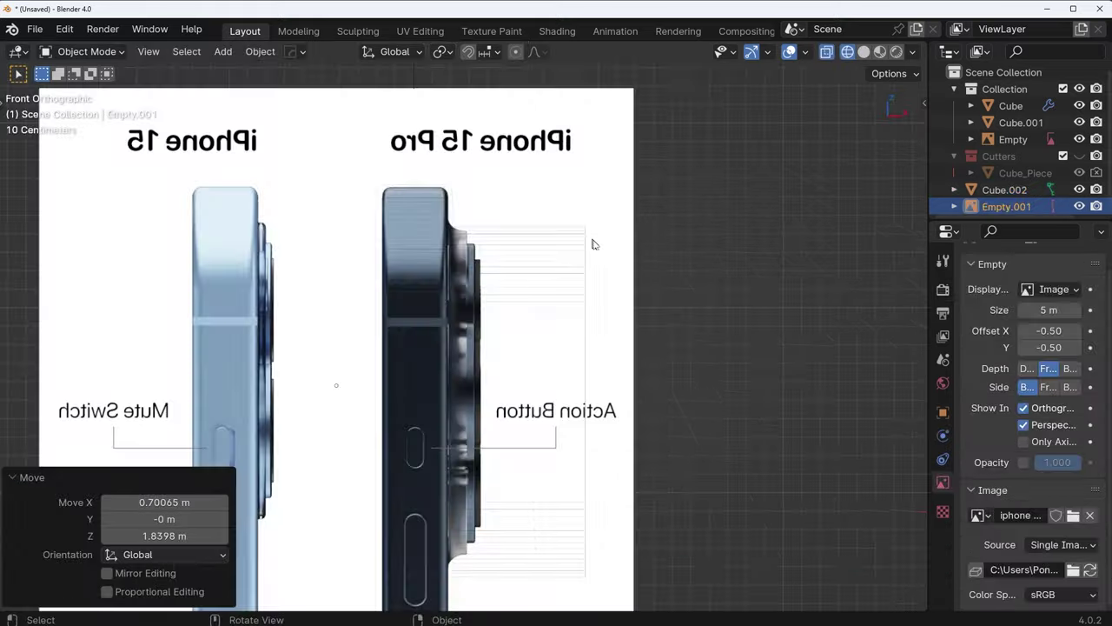
left_click(591, 245)
middle_click_drag(591, 245, 472, 244)
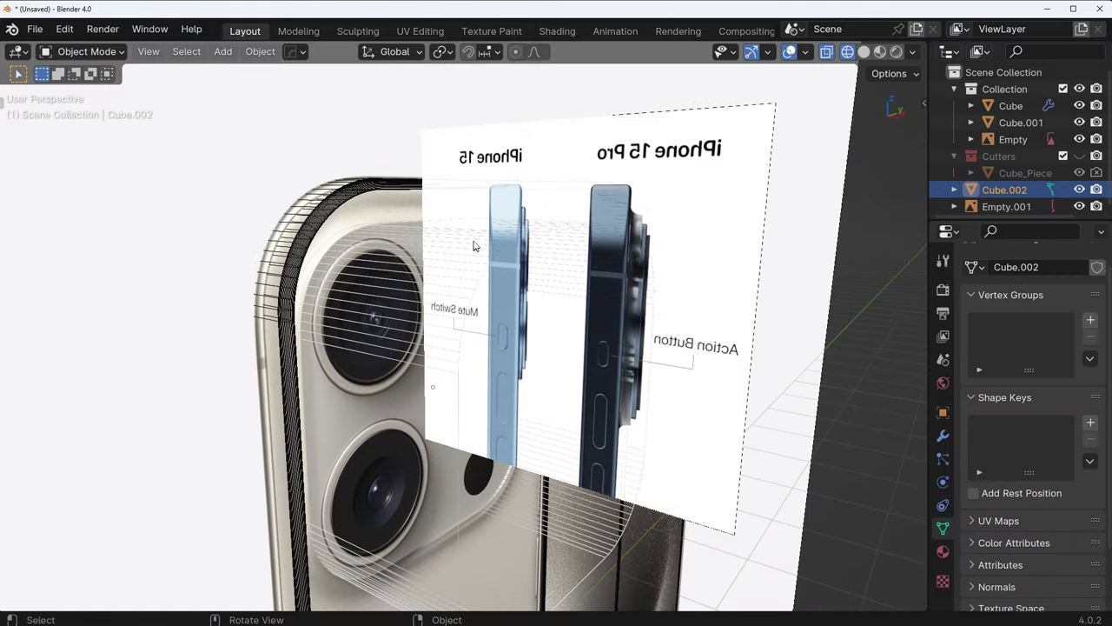
- Move the selected geometry along X in front view
key("Tab")
key("KP_1")
key("g")
key("x")
left_click(413, 372)
scroll(413, 372, "up", 3)
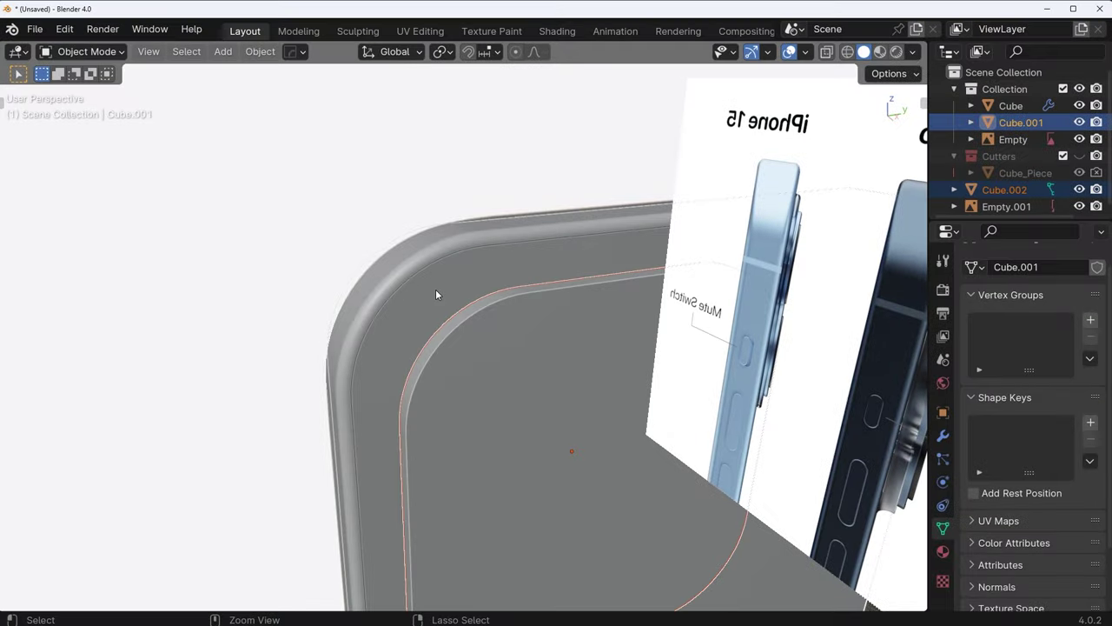
- Union the camera block into the phone back and Csharpen Cube.001
key("ctrl+KP_Add")
left_click(943, 435)
left_click(511, 291)
key("q")
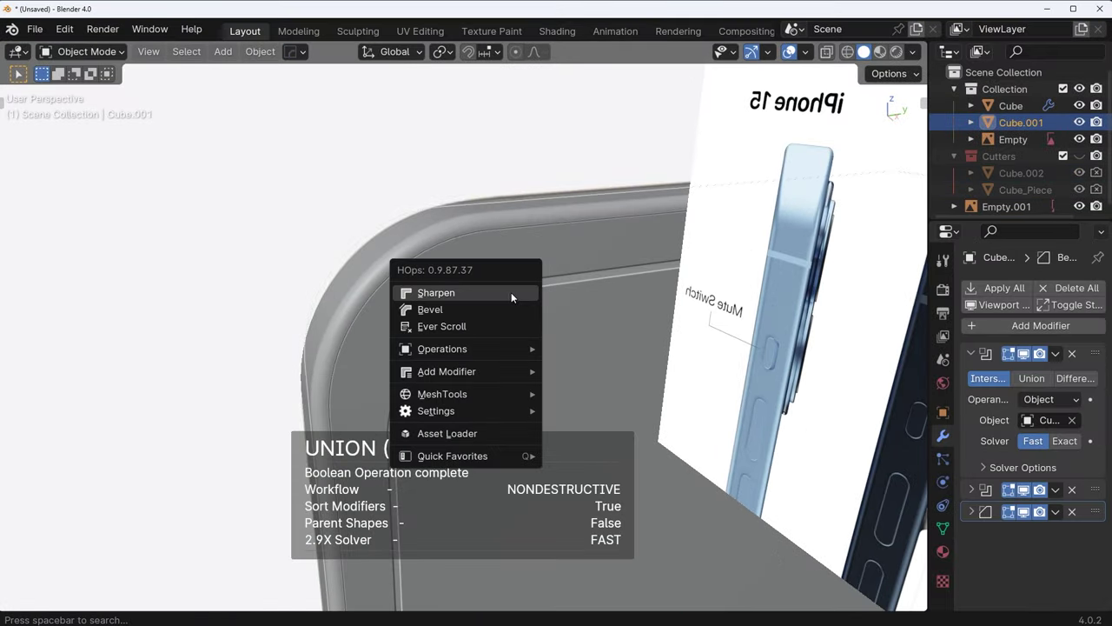
left_click(511, 292)
- Bevel the camera bump's edge loop into a rounded edge
key("Tab")
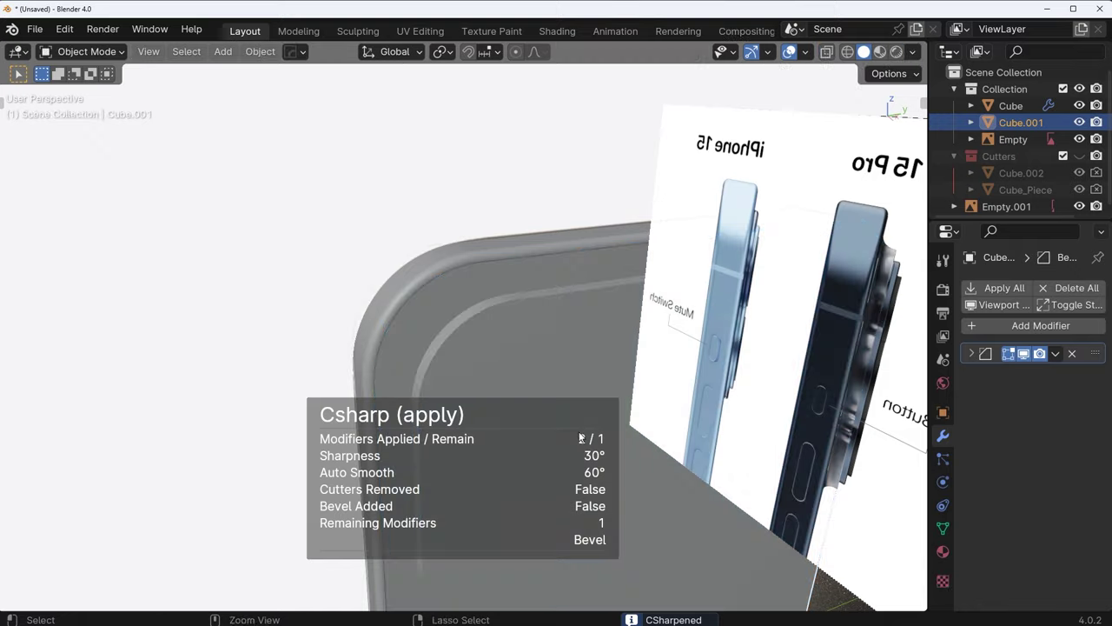
key("Tab")
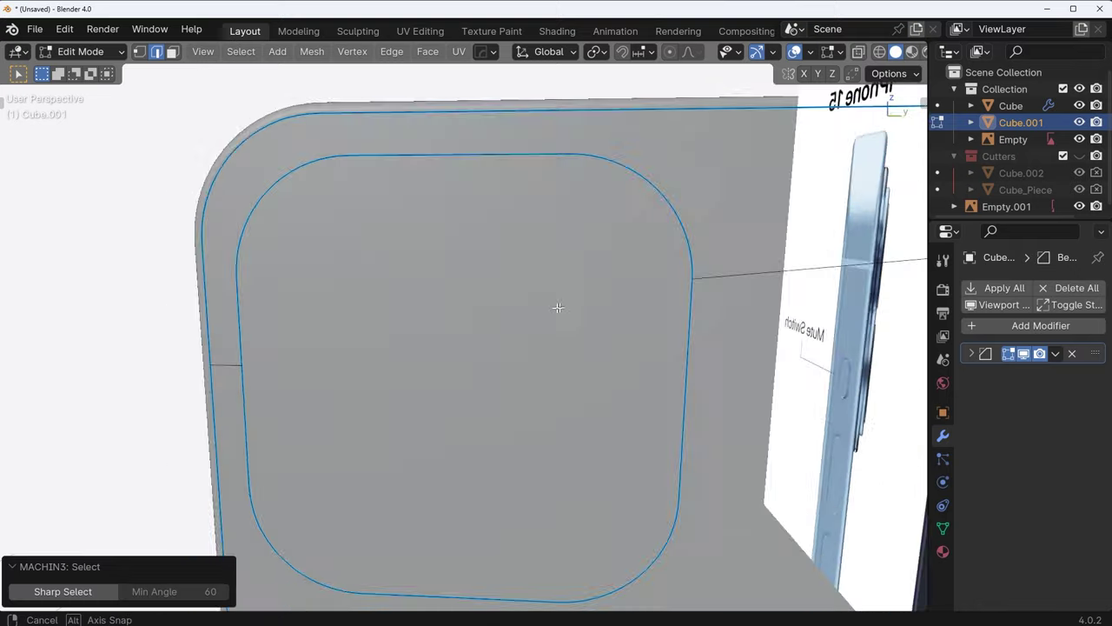
middle_click_drag(557, 308, 568, 330)
key("ctrl+b")
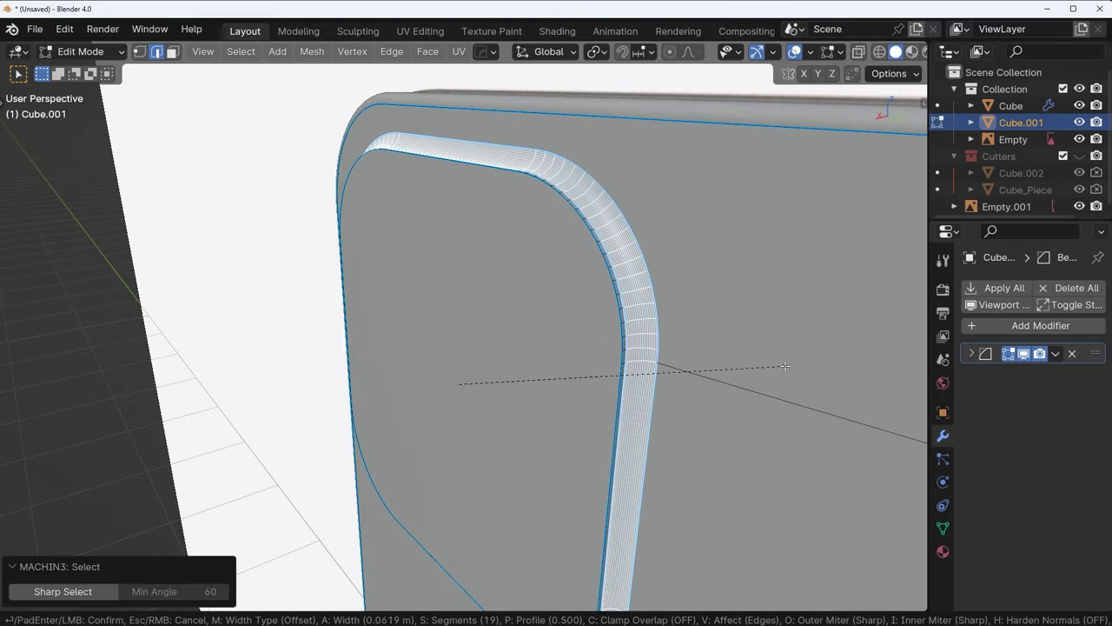
left_click(785, 366)
key("KP_1")
scroll(705, 357, "up", 3)
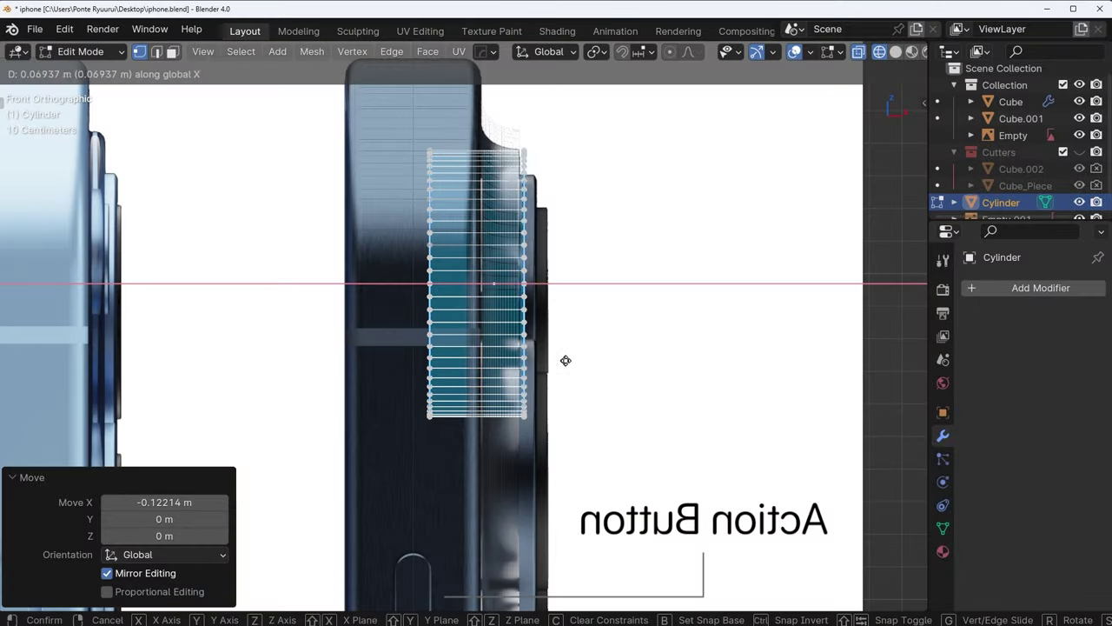
- Position the lens cylinder along X and bevel its edges
left_click(613, 366)
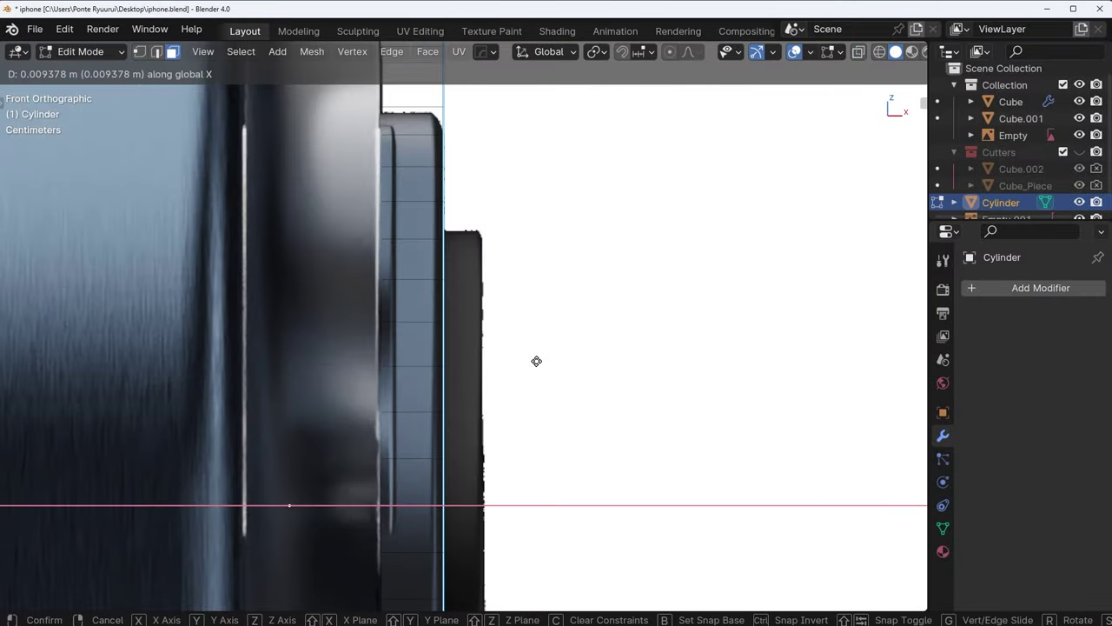
left_click(536, 361)
key("ctrl+b")
left_click(635, 366)
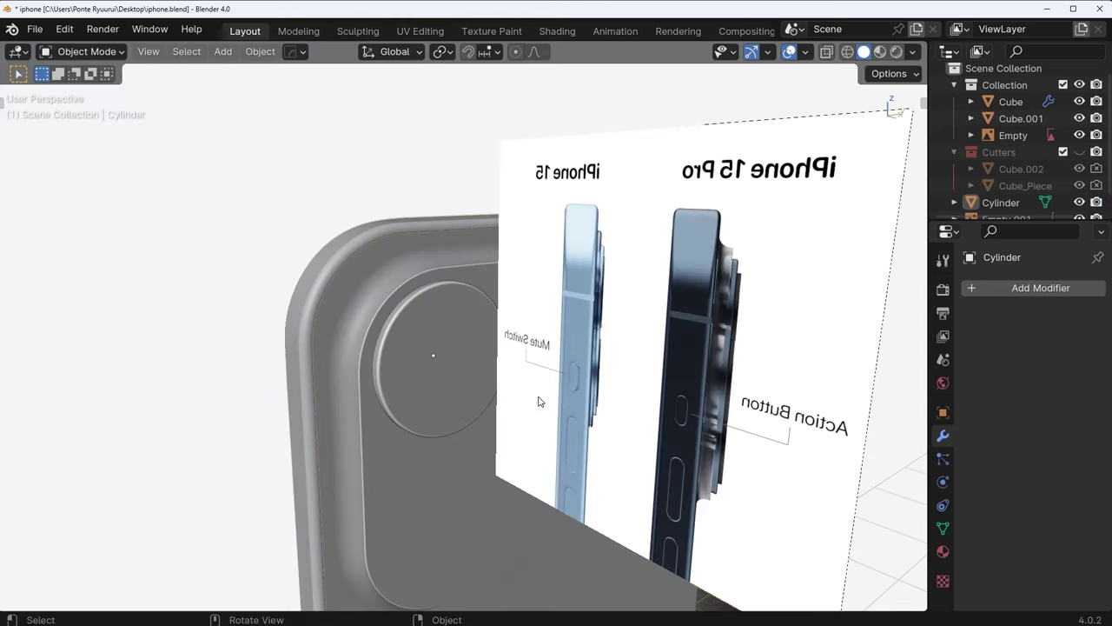
middle_click_drag(539, 382, 488, 395)
key("KP_3")
scroll(533, 287, "up", 4)
- Duplicate the lens cylinder along Z for the second and third lenses with a 30° bevel
key("shift+d")
key("z")
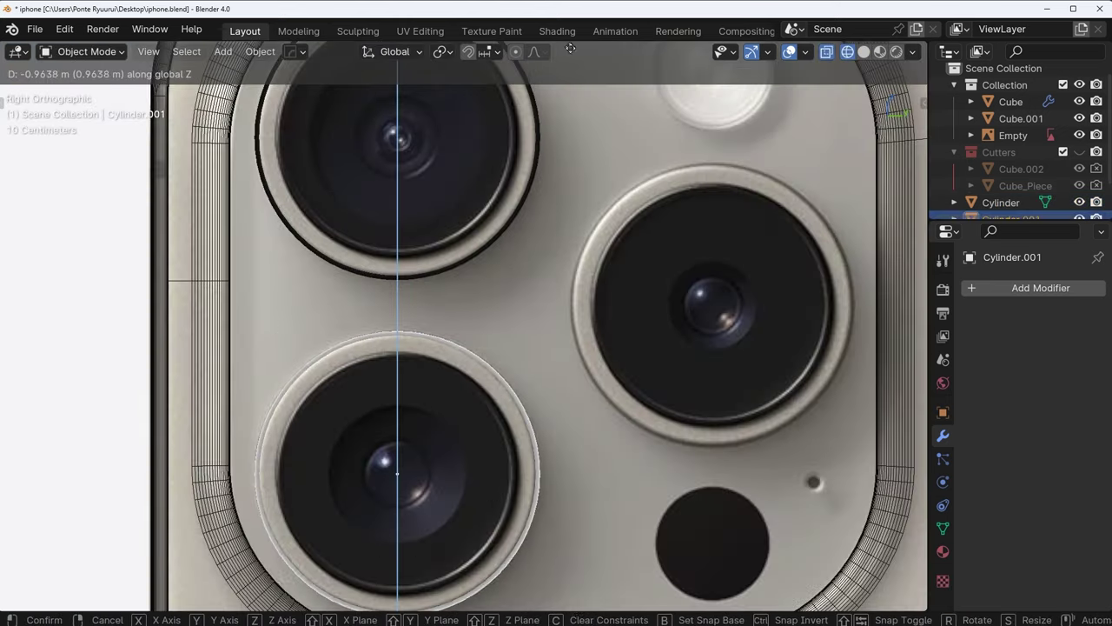
left_click(589, 584)
key("shift+d")
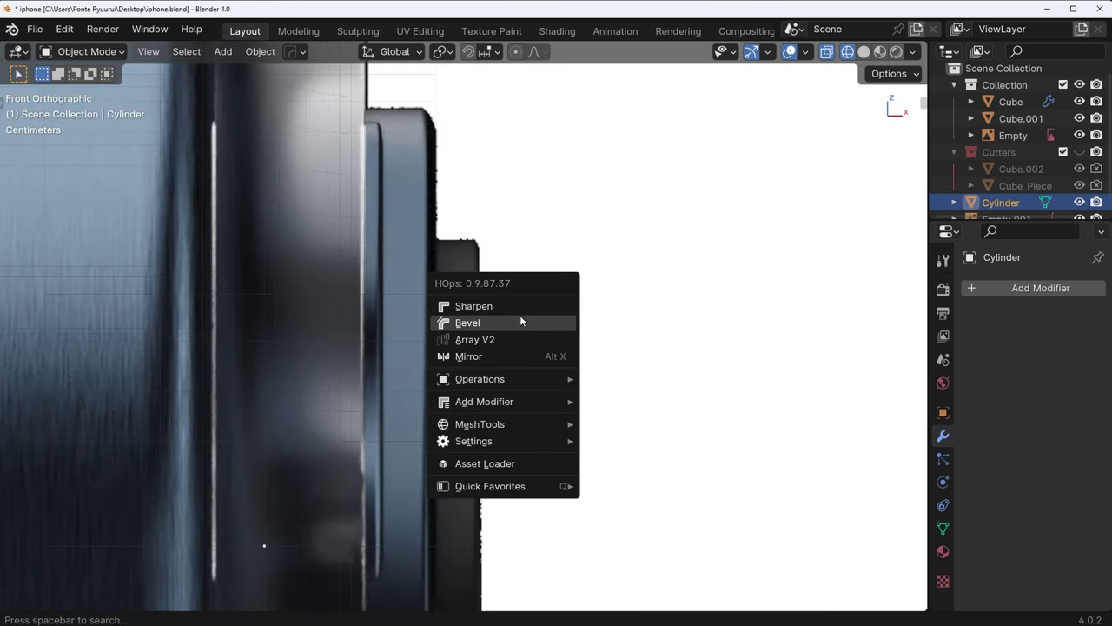
left_click(518, 319)
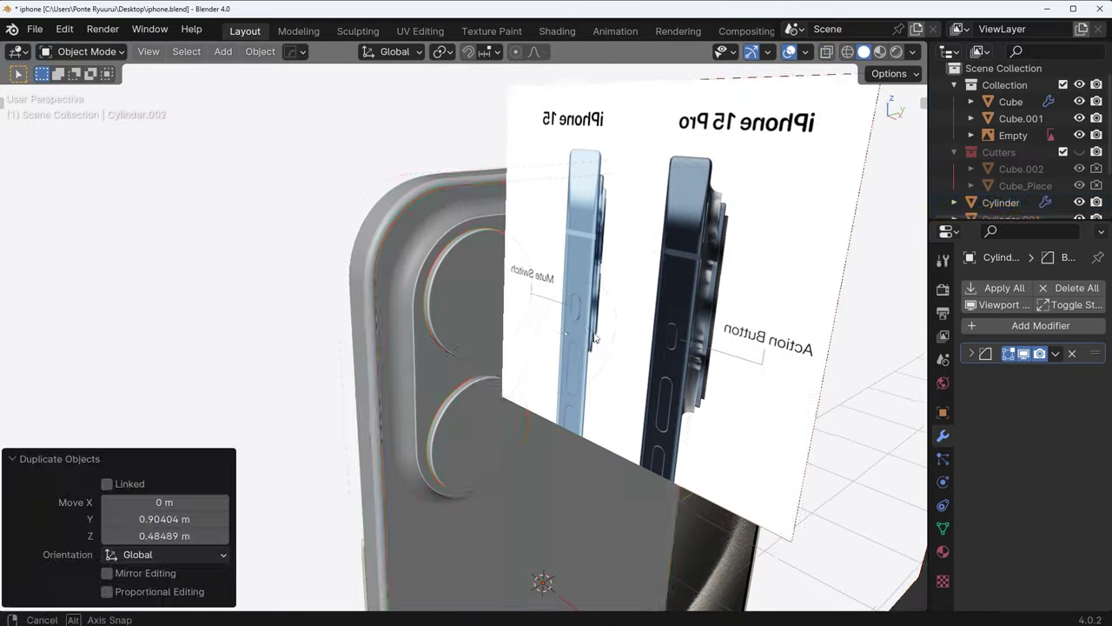
middle_click_drag(491, 365, 320, 362)
key("alt+z")
scroll(360, 319, "up", 6)
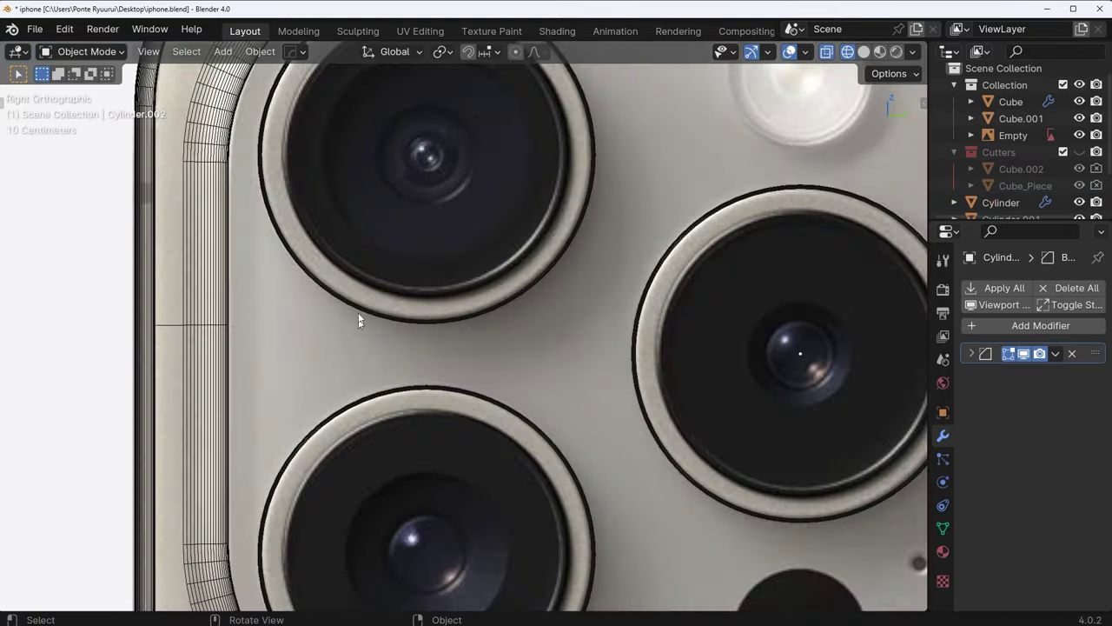
- Cut a scaled, unbevelled copy out of the lens as a HardOps Difference ring
key("shift+d")
right_click(642, 367)
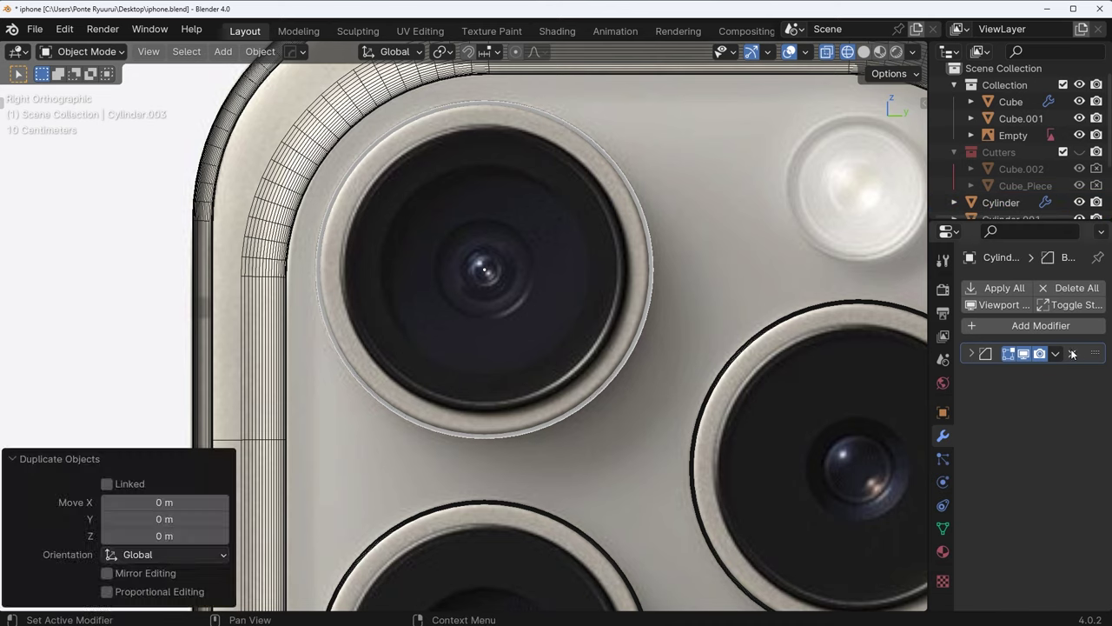
left_click(1072, 353)
key("s")
left_click(690, 392)
middle_click_drag(689, 392, 429, 229)
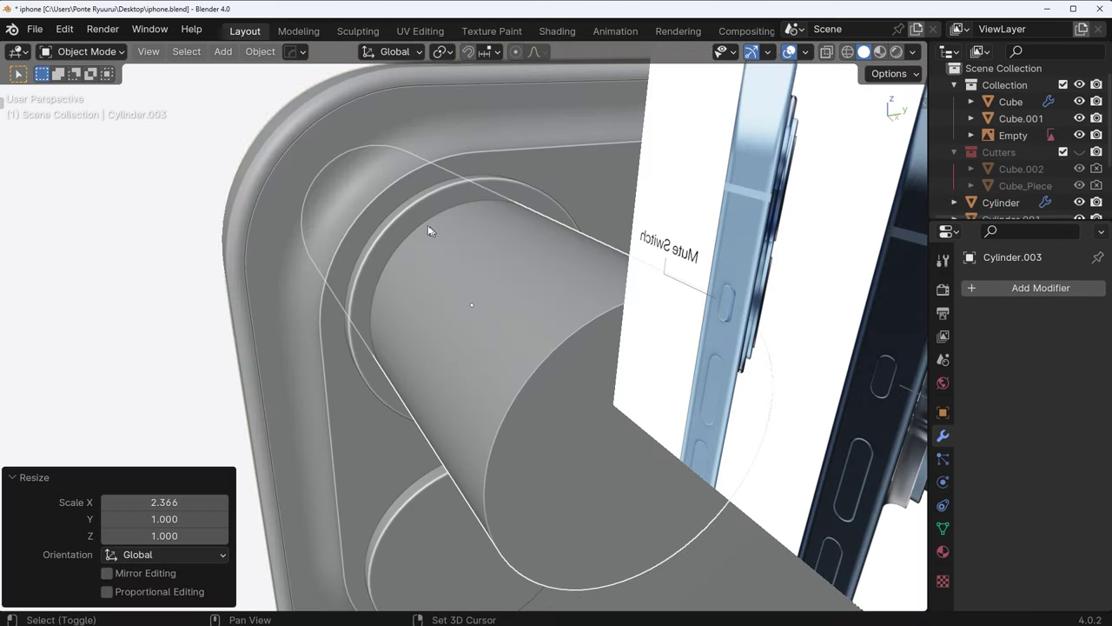
left_click(409, 212, "shift")
key("ctrl+KP_Subtract")
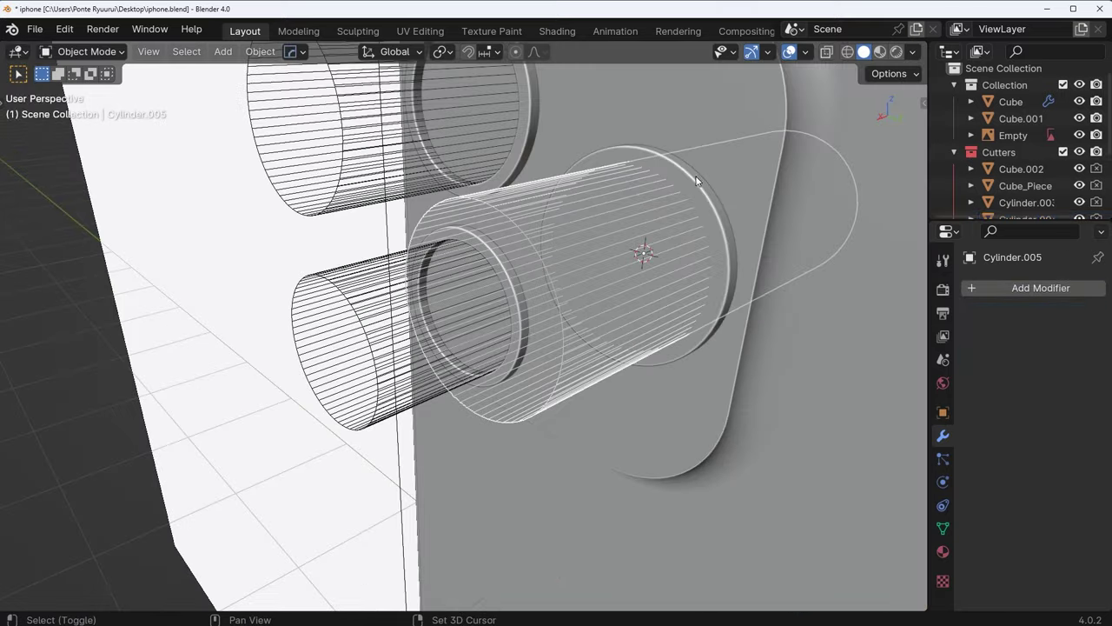
key("ctrl+KP_Subtract")
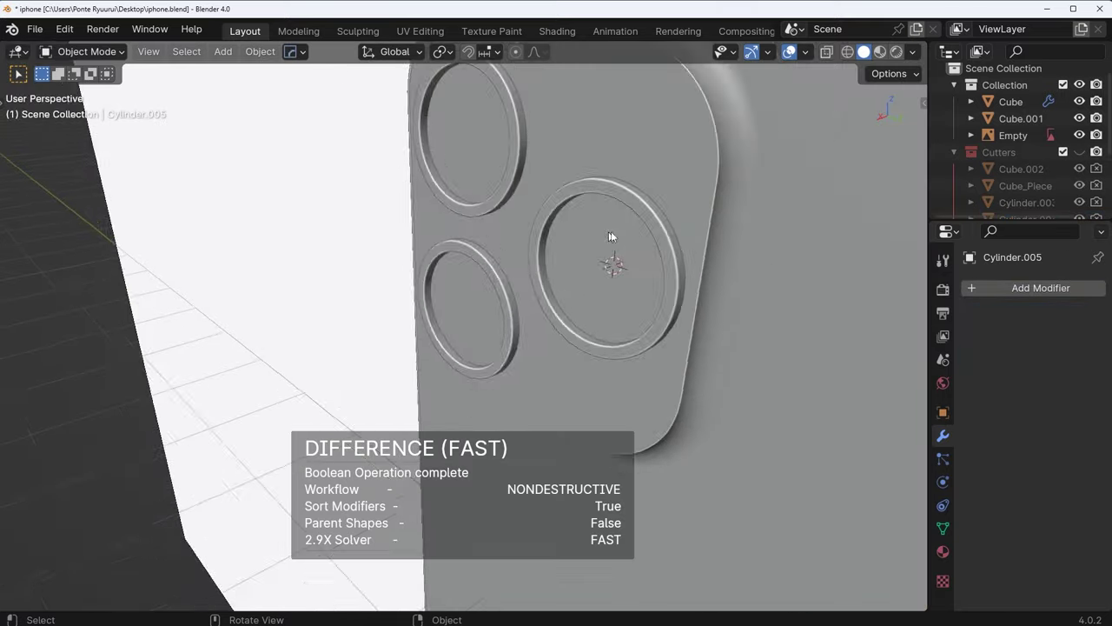
scroll(611, 231, "up", 3)
key("shift+z")
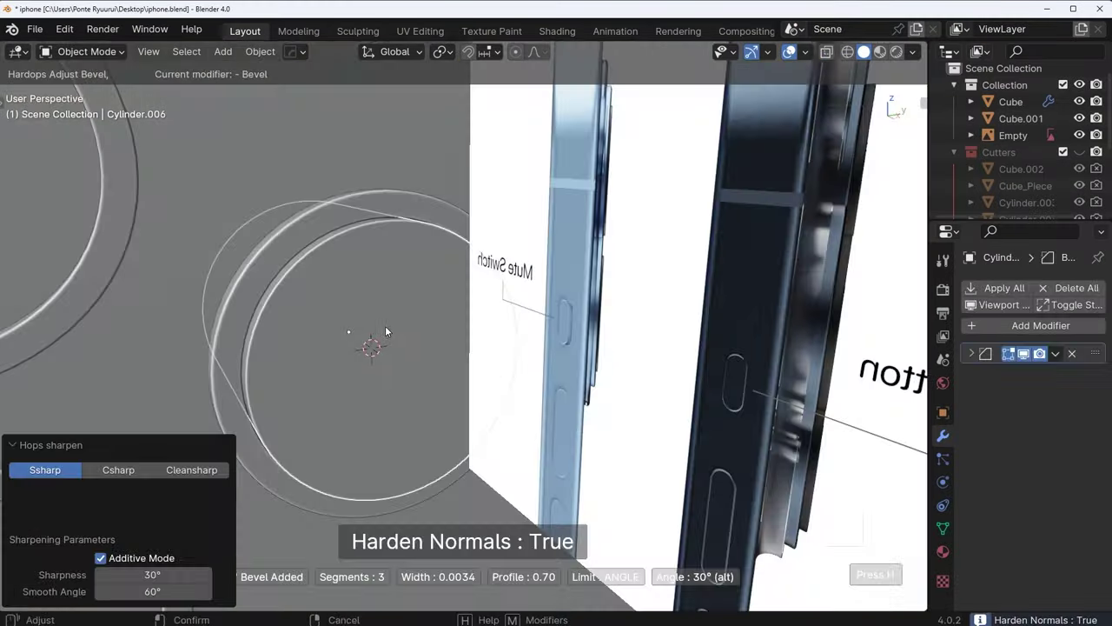
- Finish the lens ring bevel and cutter placement, then shrink a cube into the side button
left_click(364, 337)
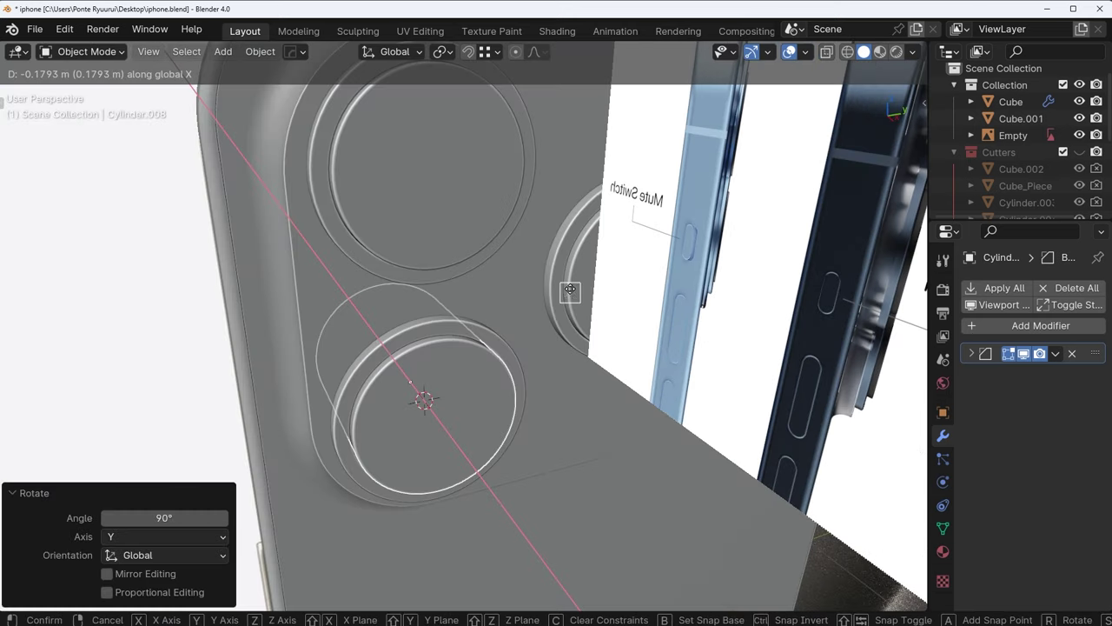
left_click(573, 289)
middle_click_drag(573, 288, 551, 344)
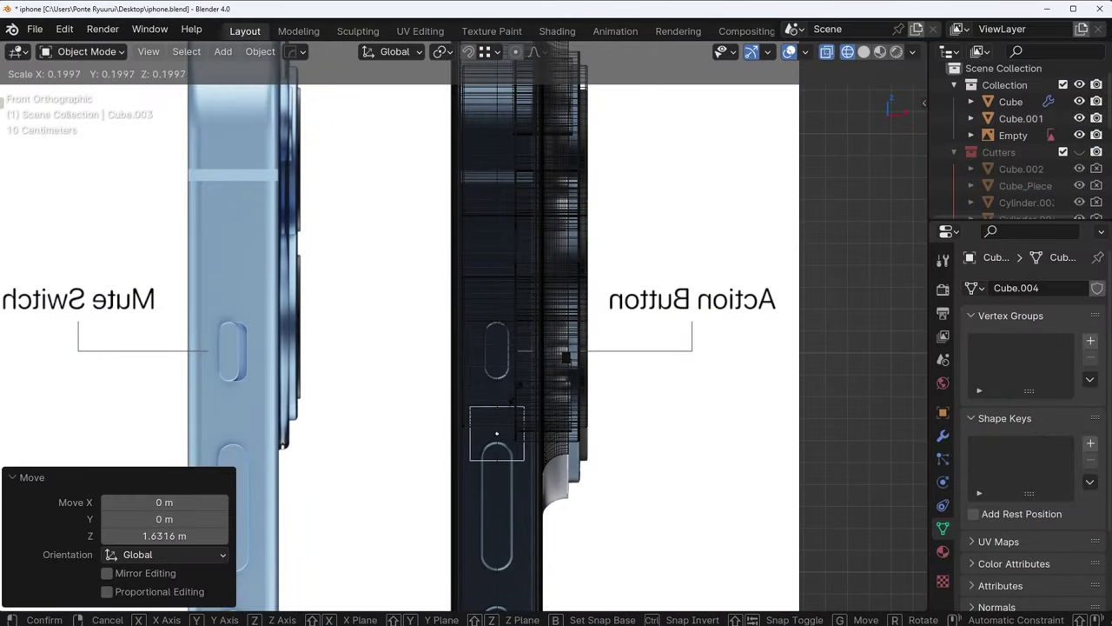
left_click(539, 436)
scroll(538, 436, "up", 5)
- Position the side button and bevel its ends round
left_click(694, 216)
scroll(675, 319, "up", 5)
key("s")
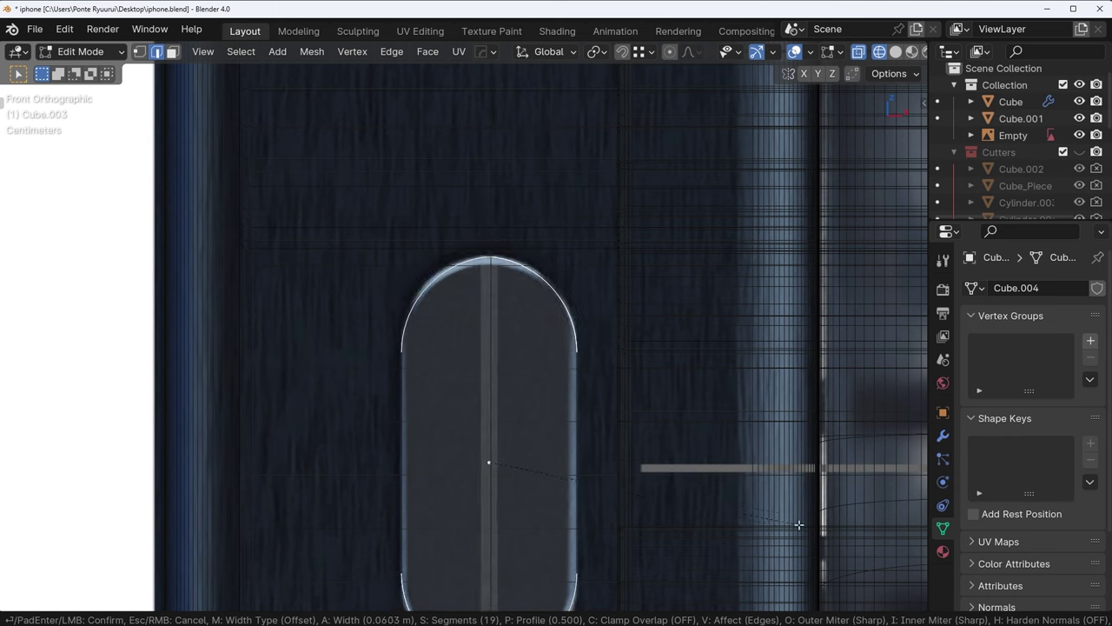
left_click(830, 545)
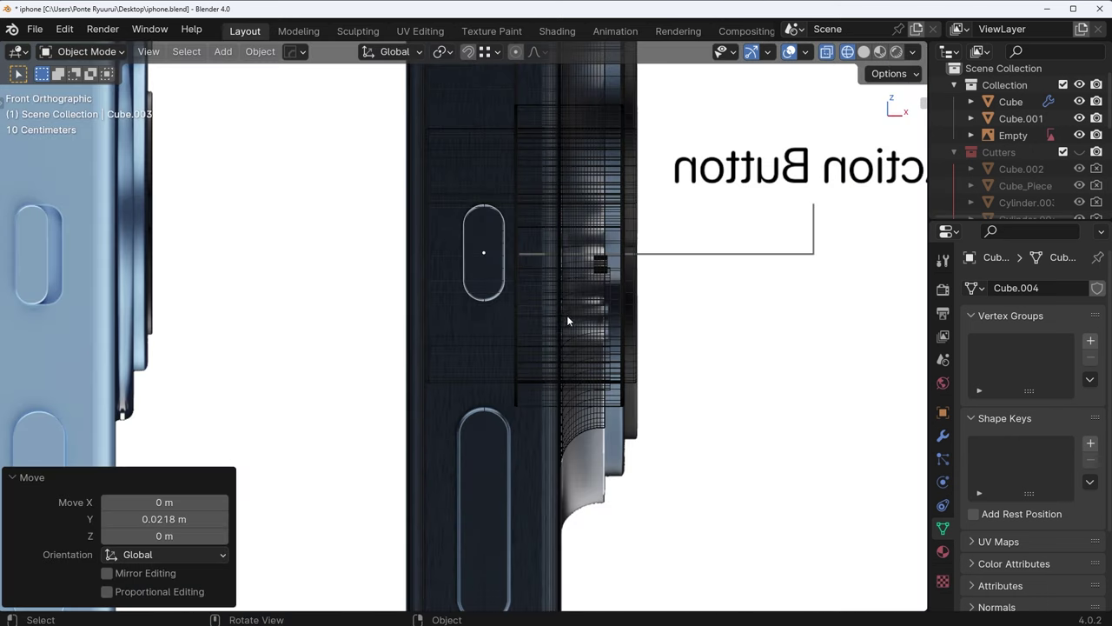
mouse_move(567, 314)
middle_mouse_down("shift")
mouse_move(565, 166)
mouse_move(565, 300)
middle_mouse_up("shift")
- Duplicate the button below the first and HardOps-bevel the buttons with hardened normals
key("shift+d")
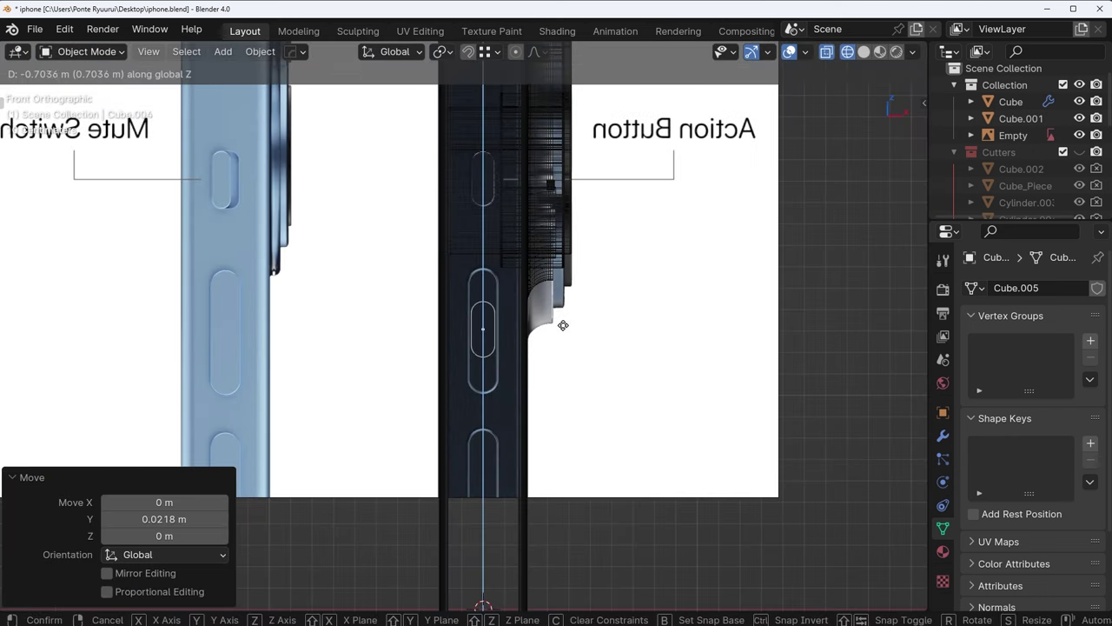
left_click(563, 325)
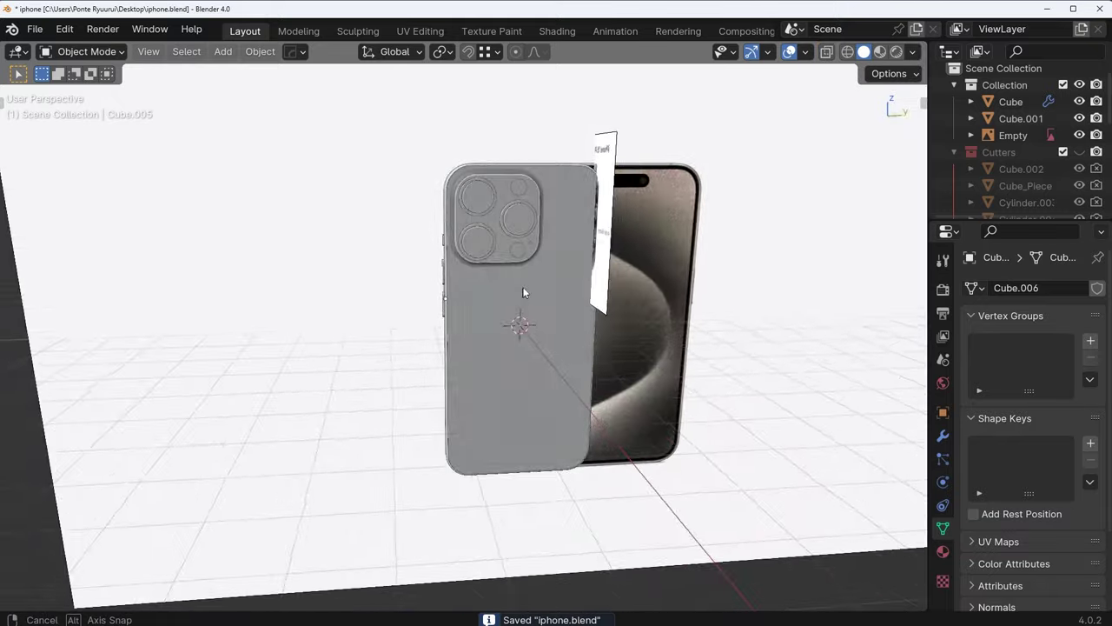
middle_click_drag(524, 293, 577, 303)
left_click(789, 52)
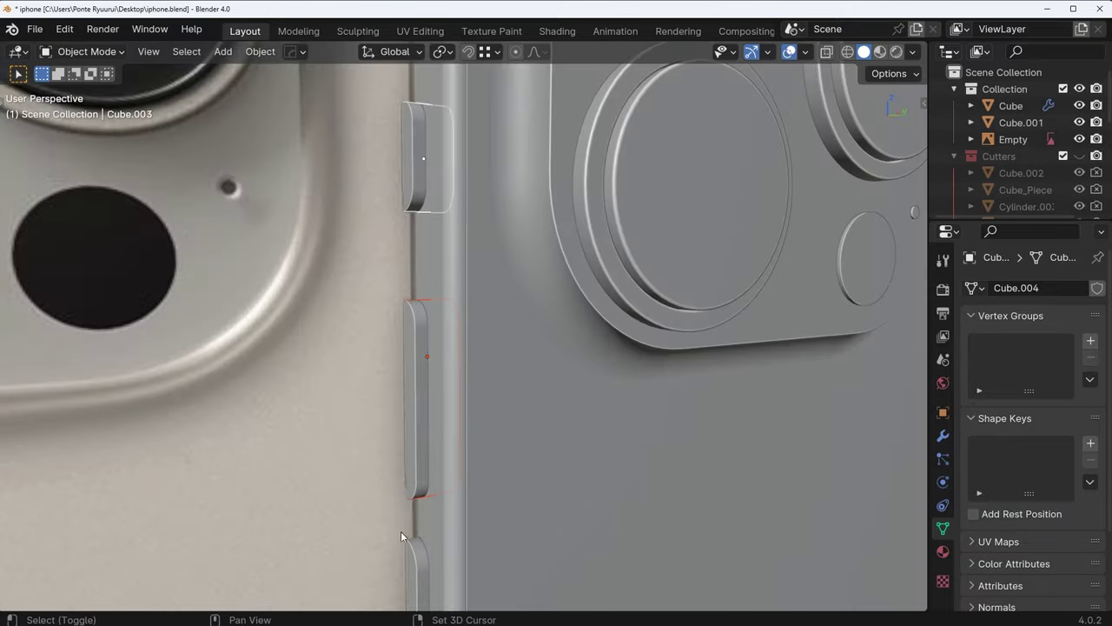
key("q")
left_click(513, 449)
key("n")
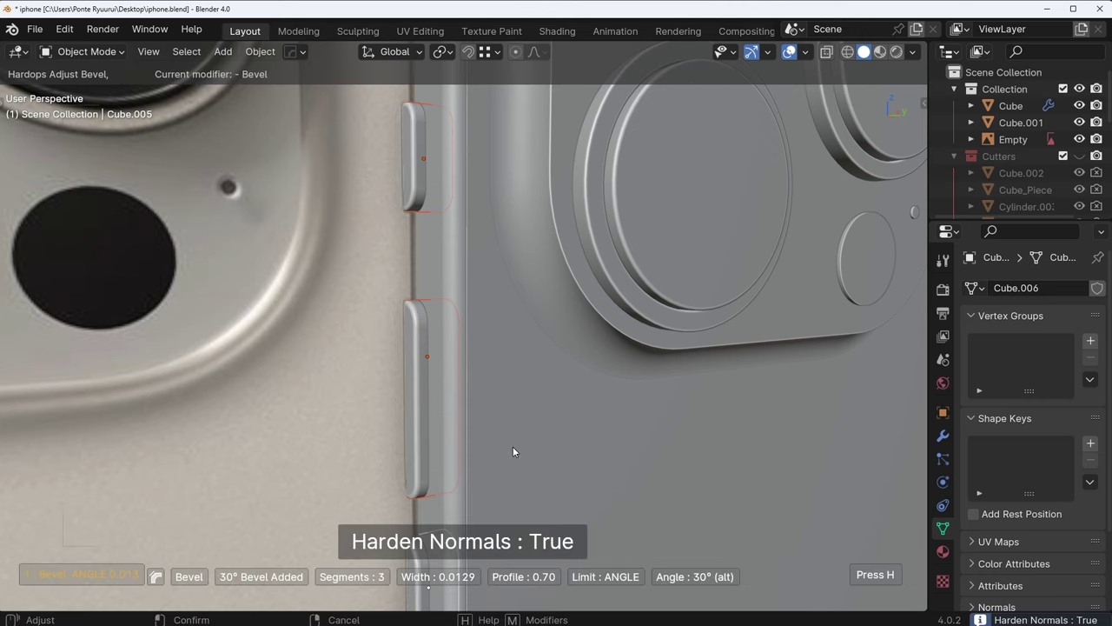
left_click(512, 446)
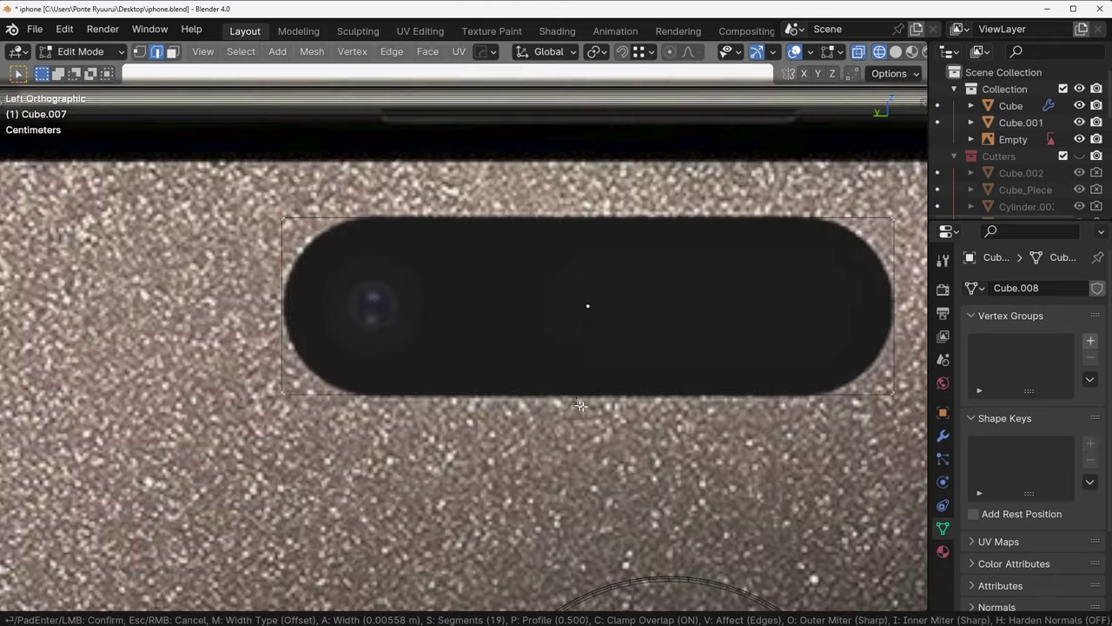
- Finish the rounded pill cutter, slide it along X onto the screen, sharpen the cut, and save
left_click(725, 436)
key("a")
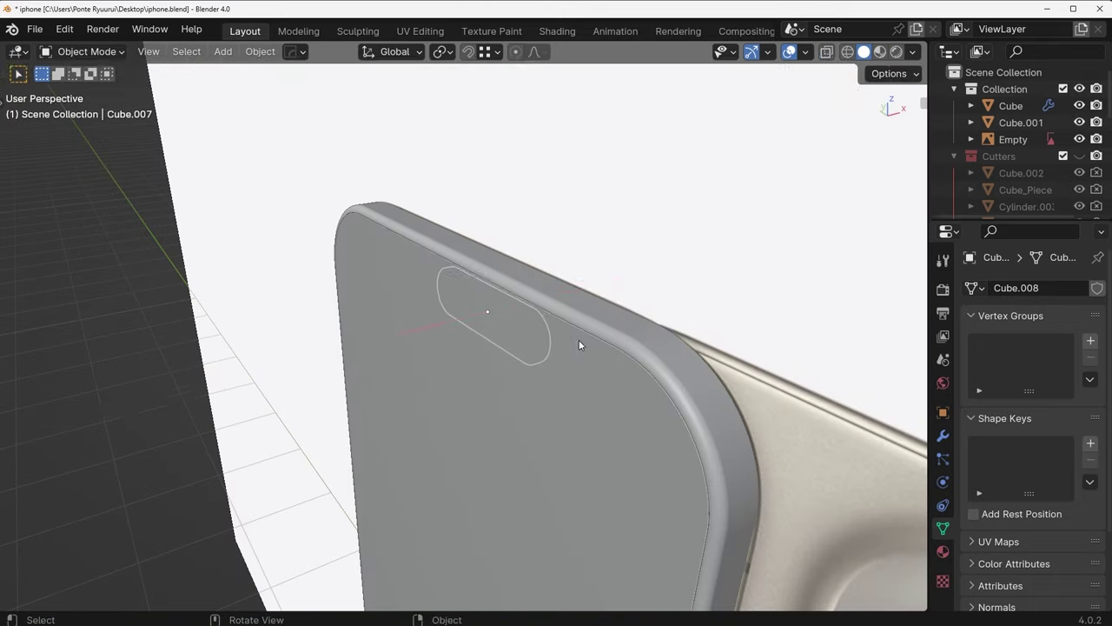
key("g")
key("x")
left_click(366, 430)
scroll(581, 330, "up", 3)
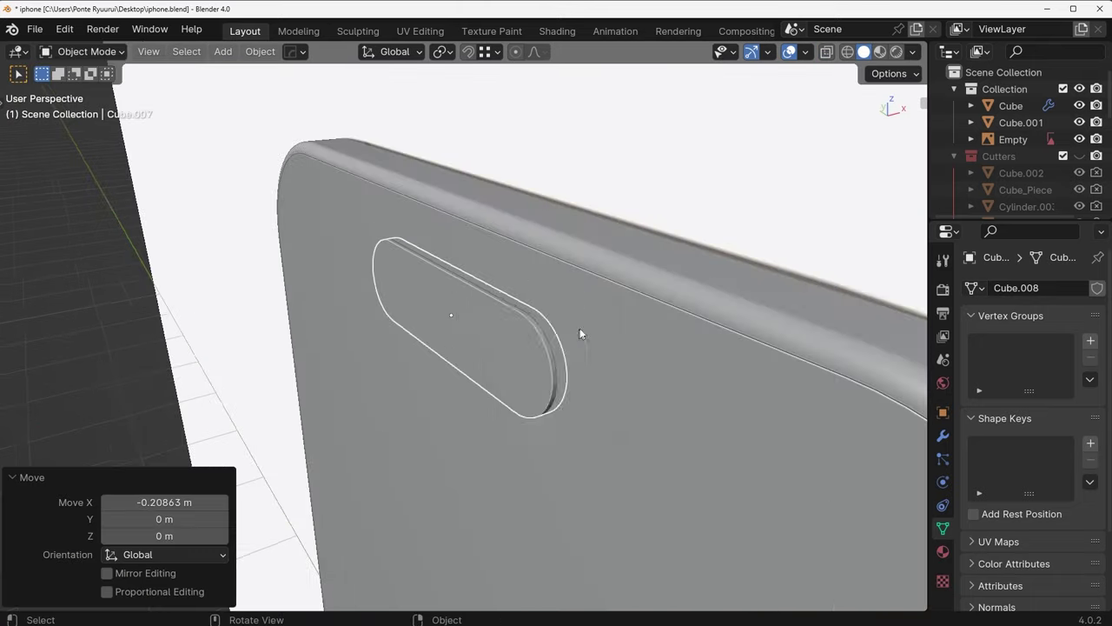
key("q")
left_click(577, 313)
key("ctrl+s")
- Mirror the side buttons across the phone to the opposite side
scroll(653, 341, "down", 8)
middle_click_drag(652, 340, 610, 347)
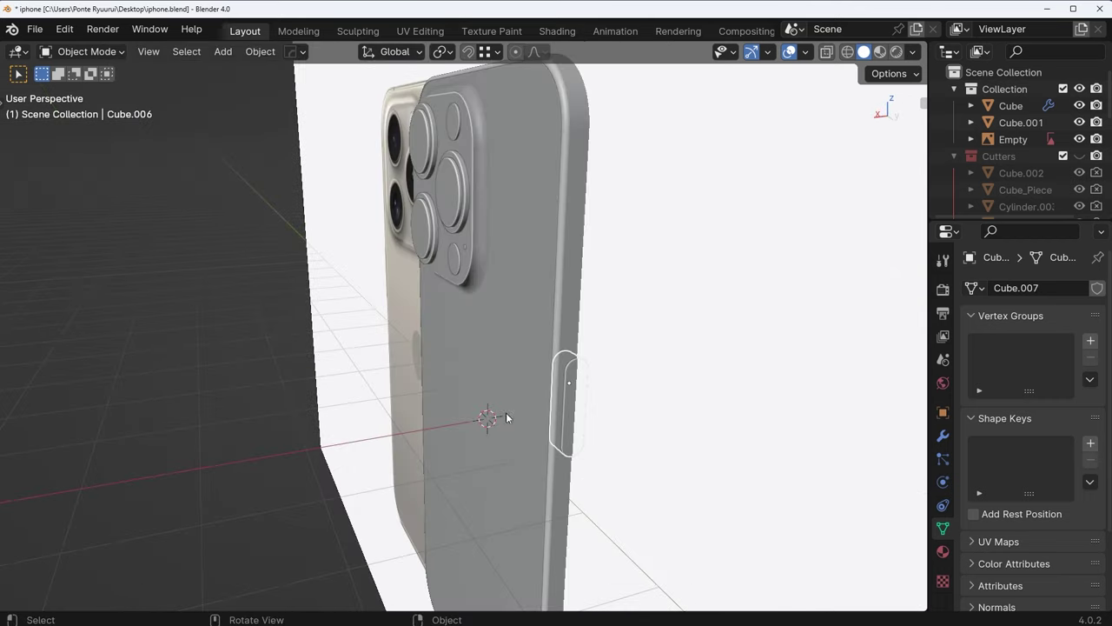
key("KP_3")
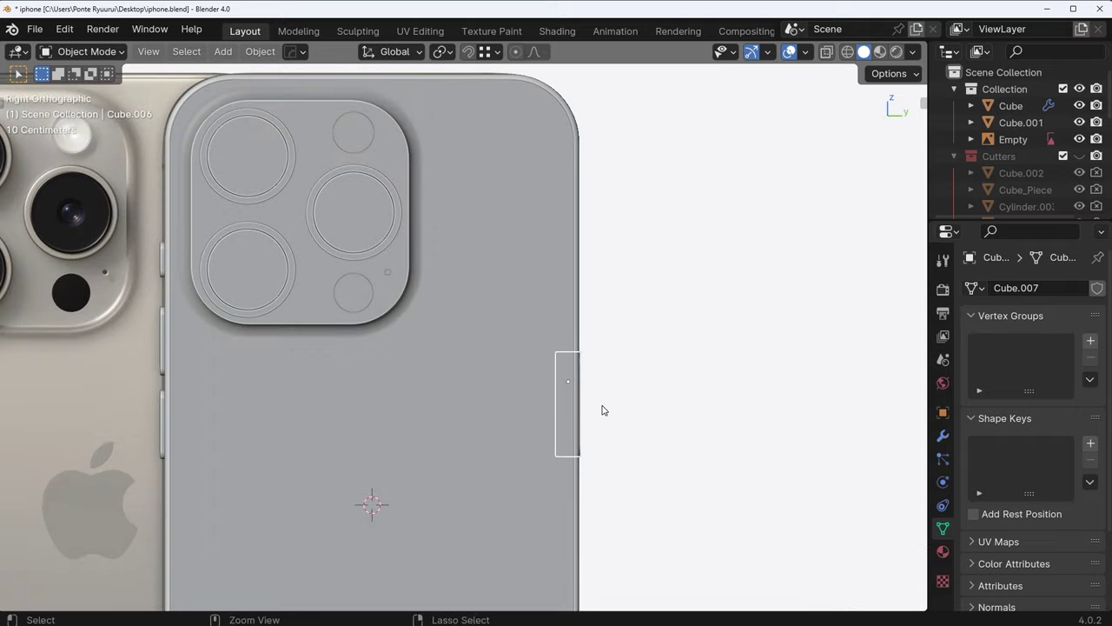
key("ctrl+KP_3")
key("alt+x")
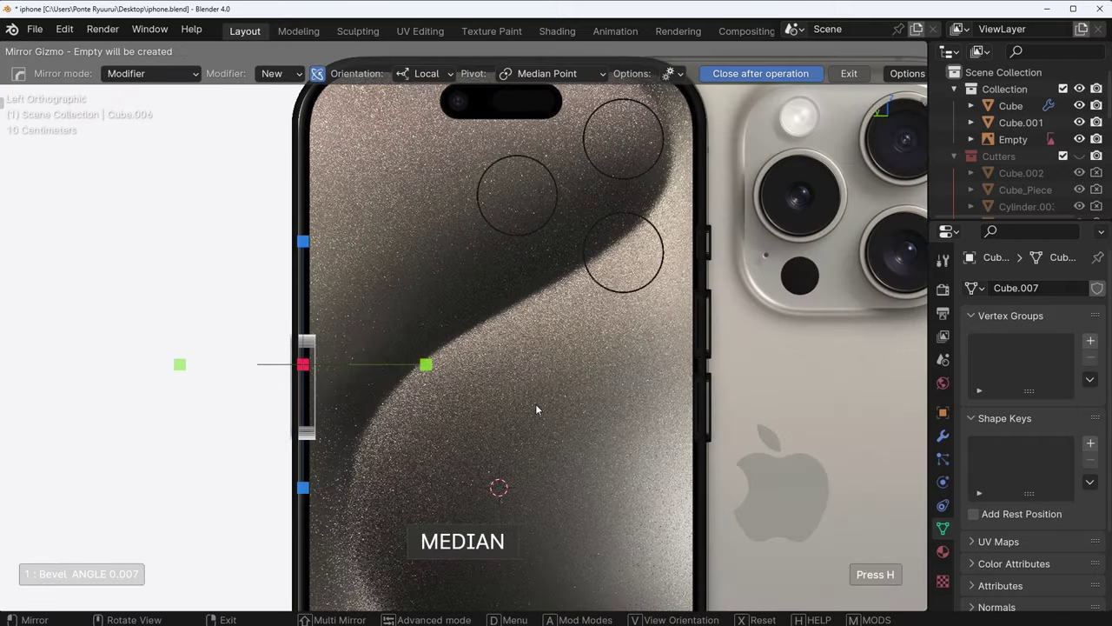
left_click(375, 488)
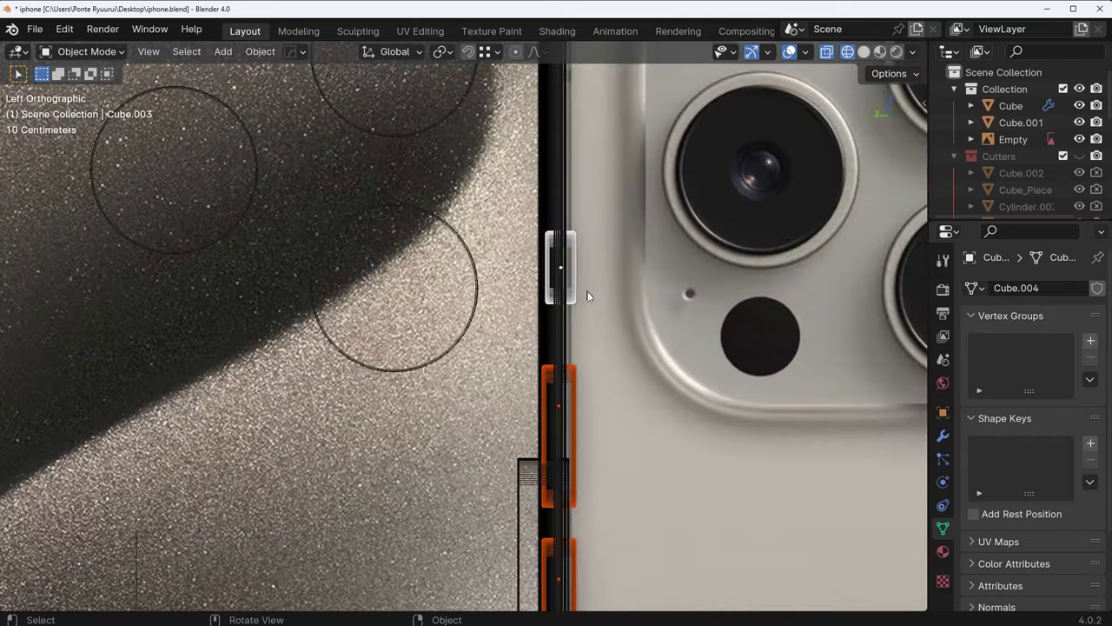
key("alt+x")
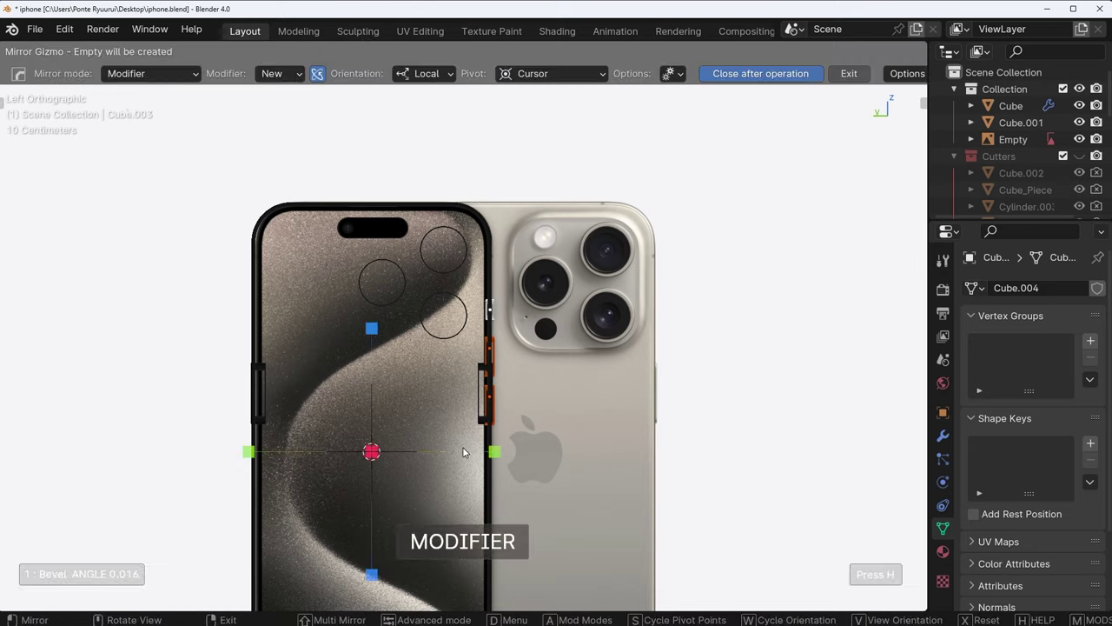
left_click(493, 447)
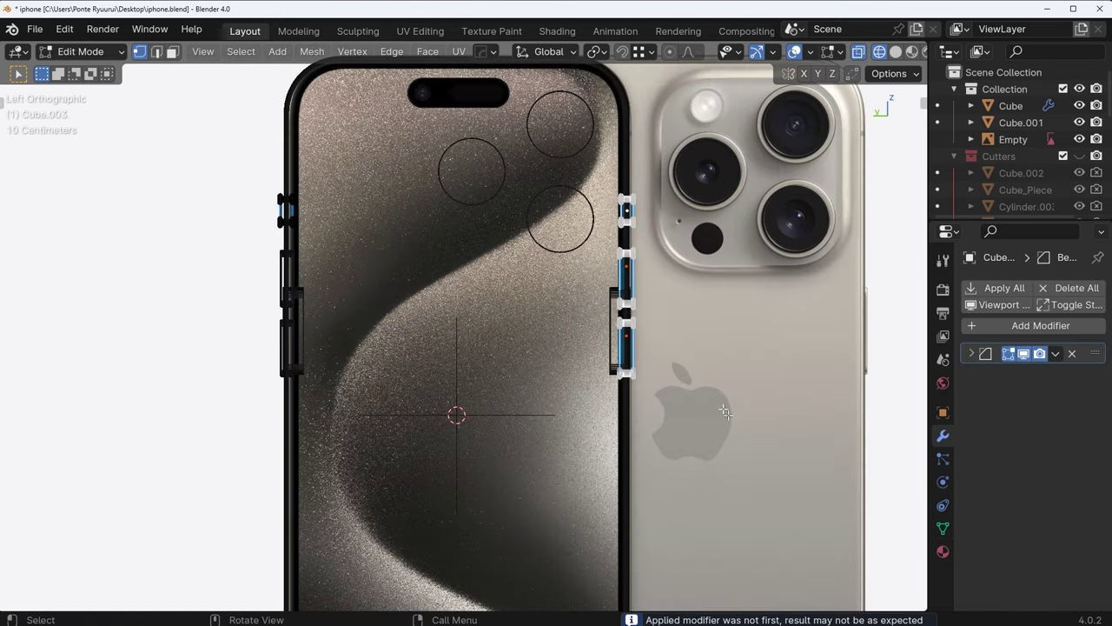
- Delete the unwanted vertices and turn the view so the phone's back faces forward
key("x")
left_click(676, 203)
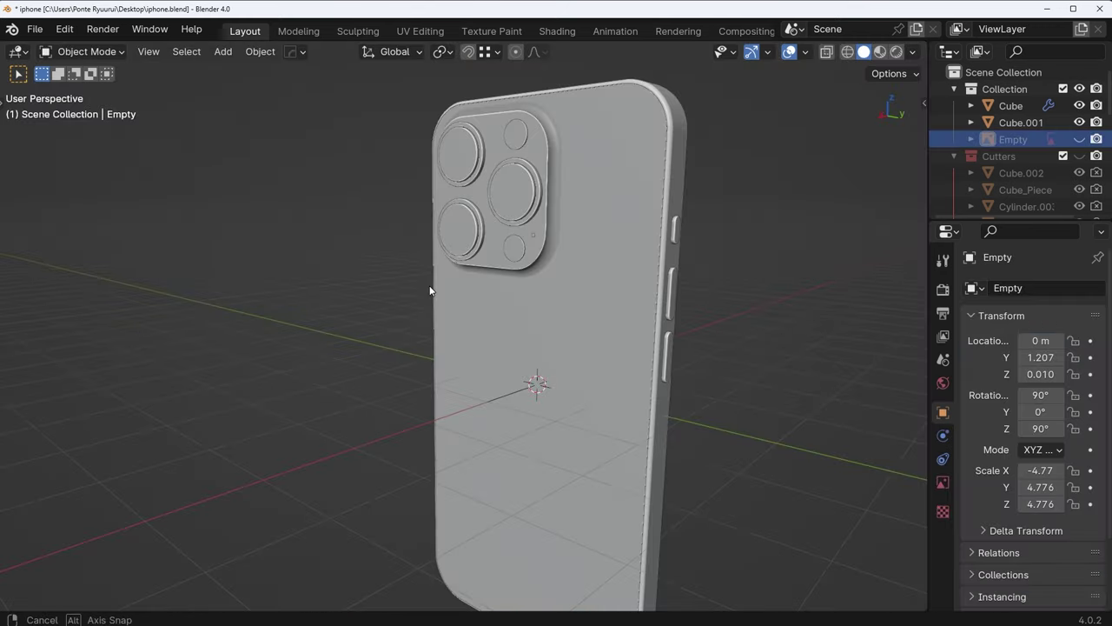
middle_click_drag(430, 287, 451, 318)
middle_click_drag(402, 348, 481, 356)
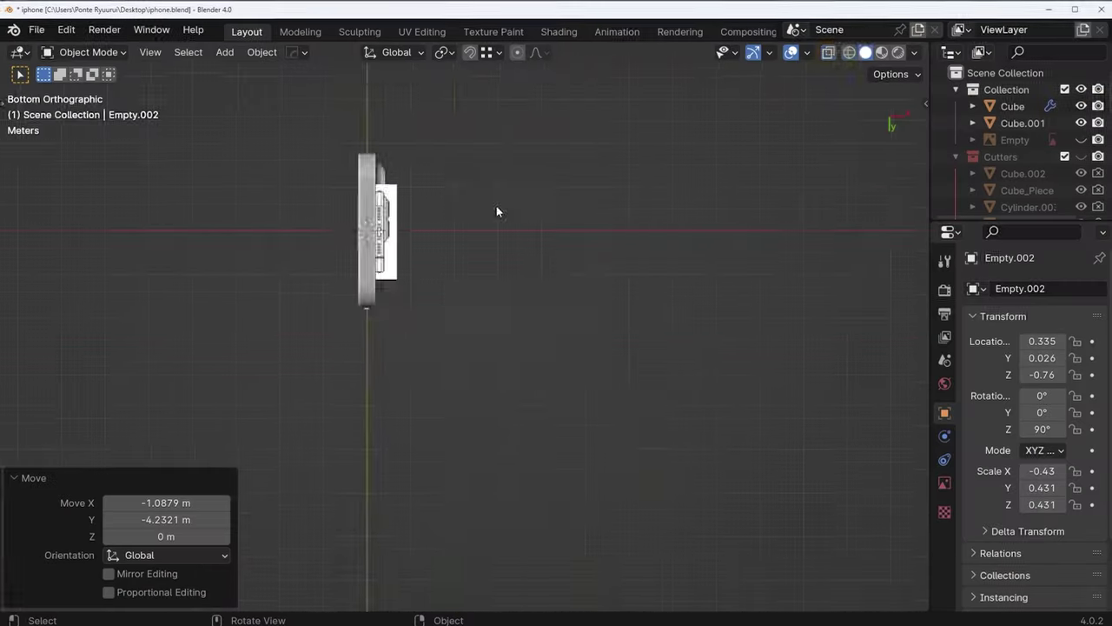
- Scale and reposition the phone reference image
scroll(496, 205, "up", 5)
key("s")
left_click(735, 381)
key("g")
left_click(641, 281)
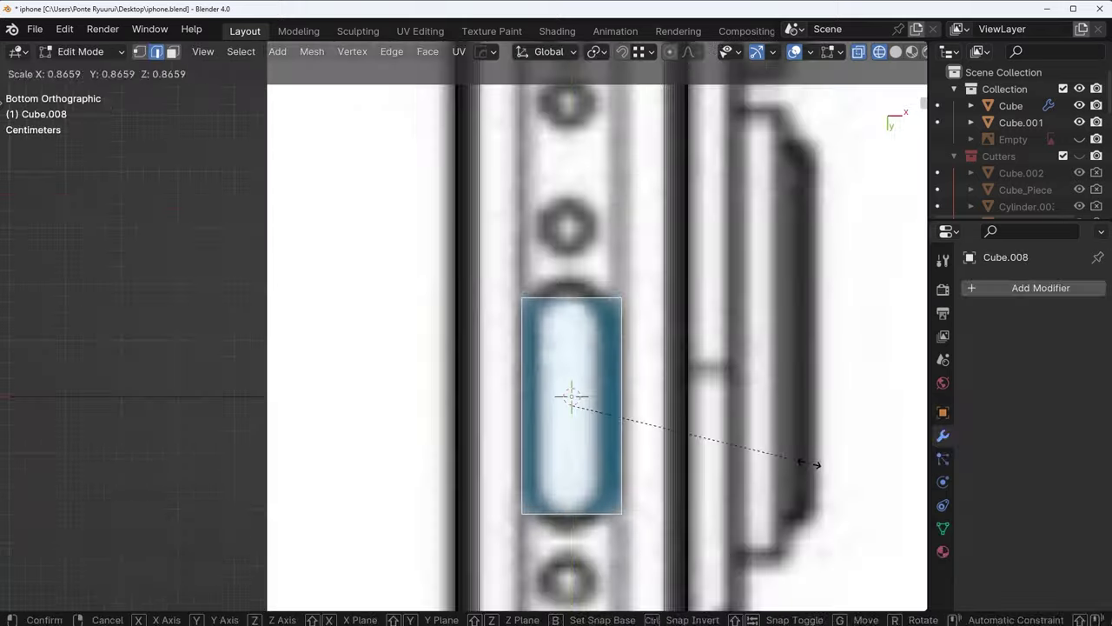
- Place the rounded charging-port cutter along Y and move the six hole cutters on Z
left_click(812, 463)
key("g")
key("y")
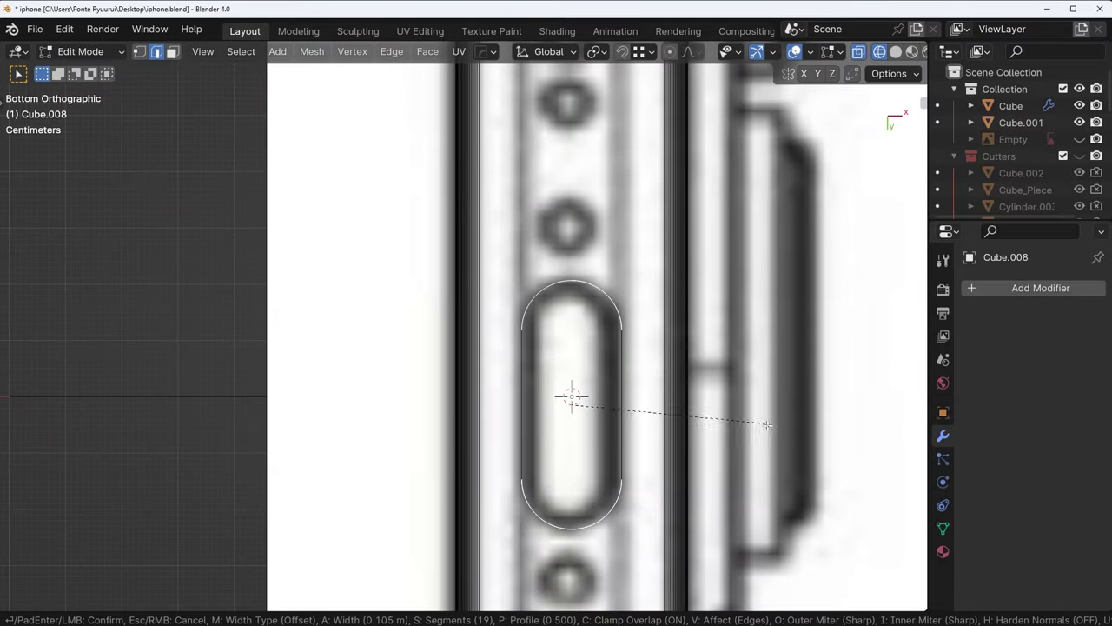
key("g")
key("z")
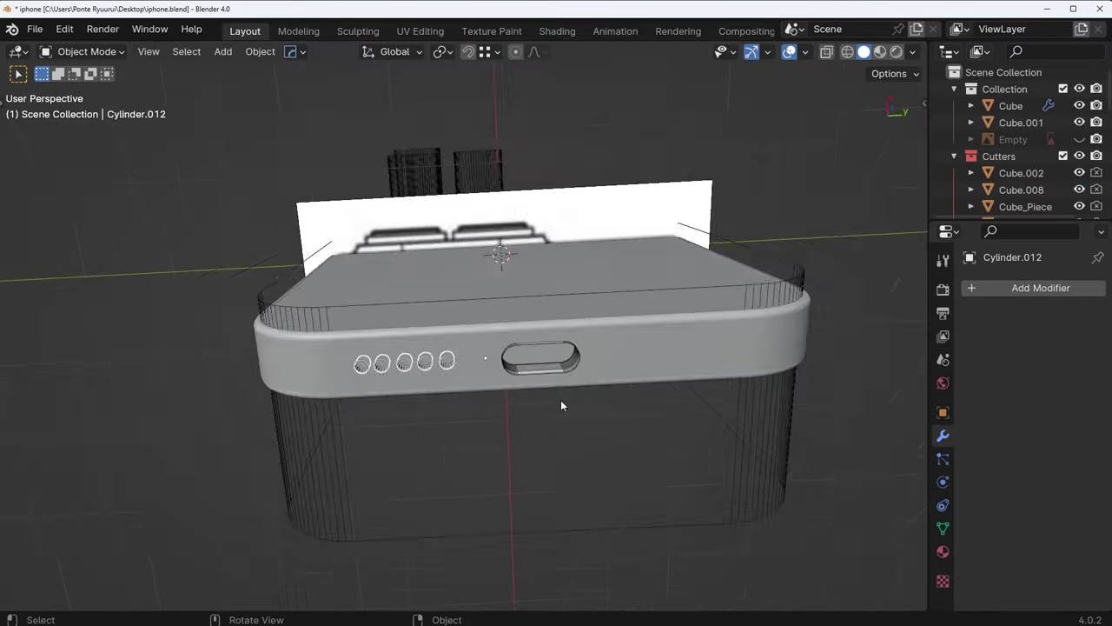
- Mirror the hole cutters across Y and save iphone.blend
key("alt+x")
left_click(619, 150)
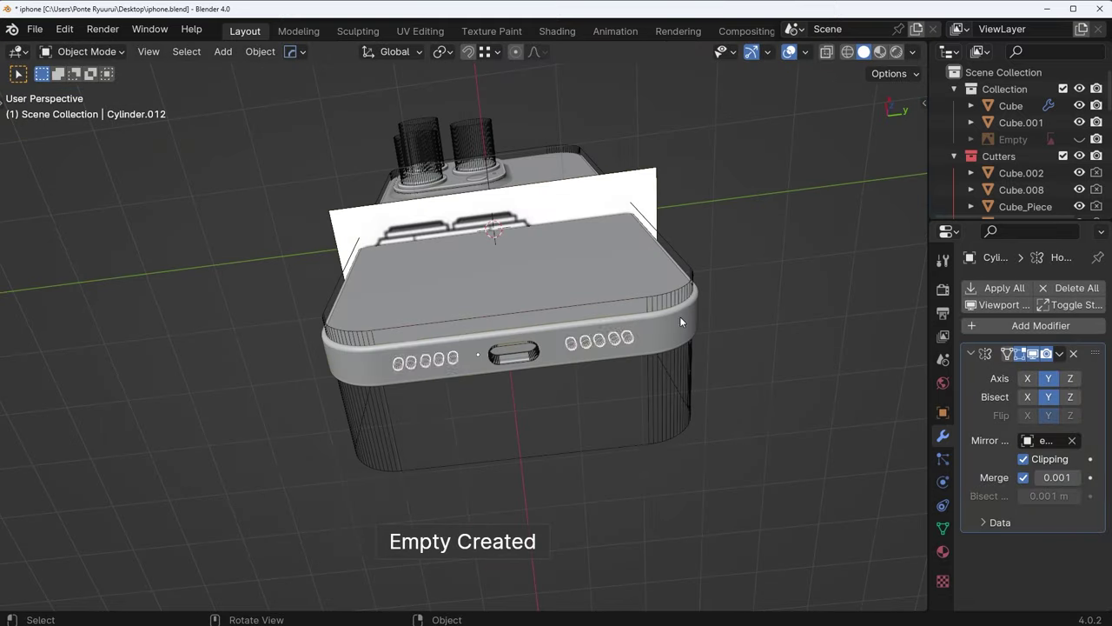
middle_click_drag(679, 316, 496, 397)
key("ctrl+s")
middle_click_drag(559, 365, 631, 375)
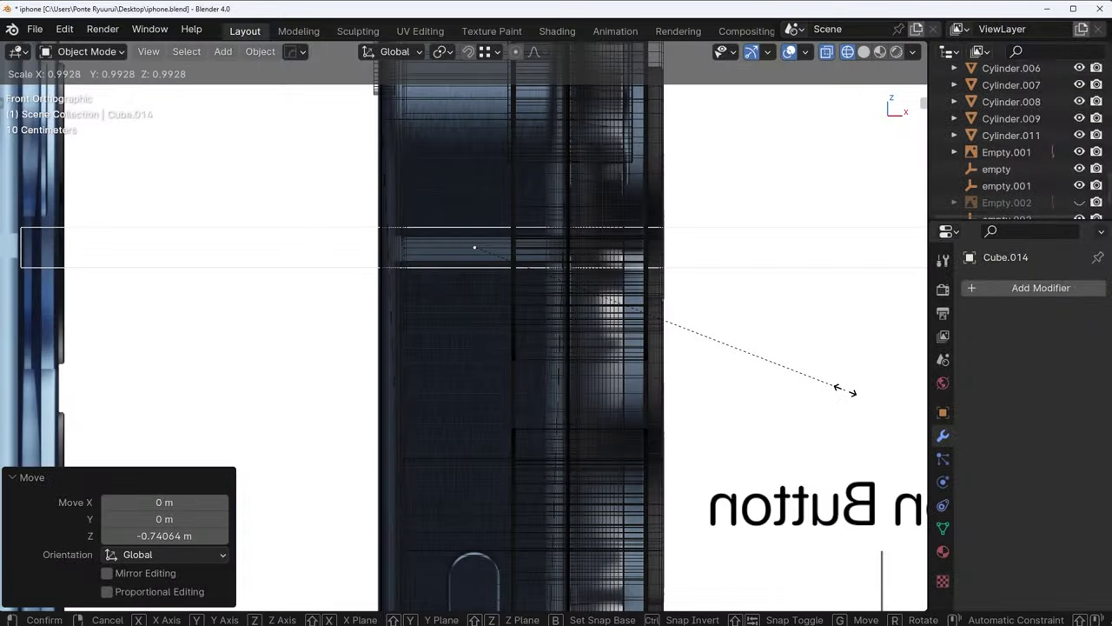
- Resize the Cube.014 slab cutter, slash it into the phone, and mirror the cut on Z then Y
left_click(688, 342)
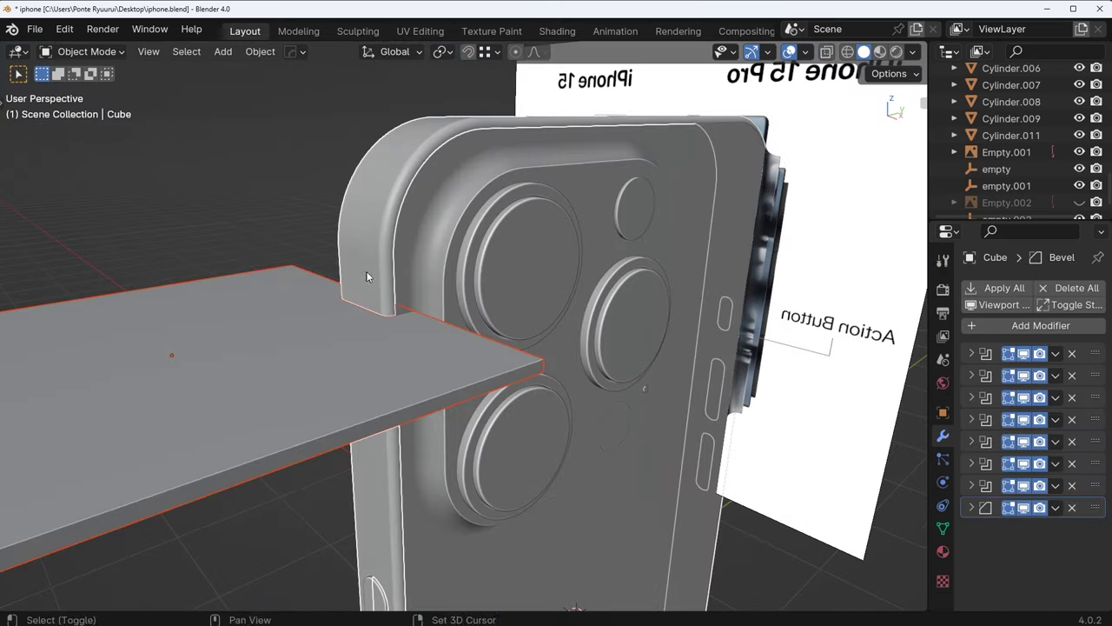
key("ctrl+KP_Divide")
scroll(372, 270, "down", 3)
key("alt+x")
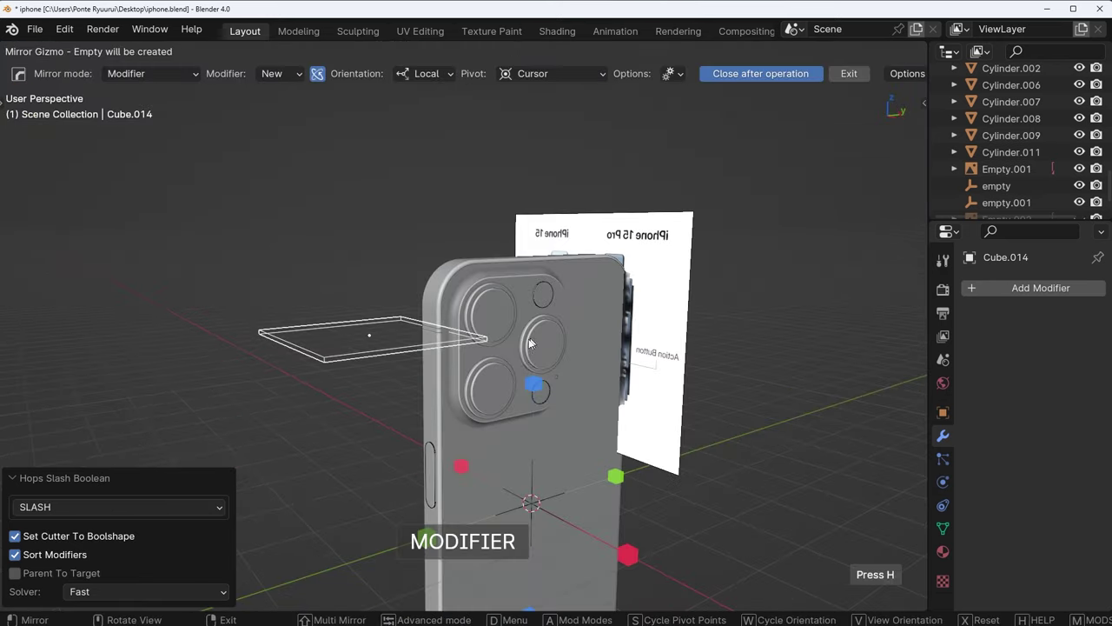
left_click(531, 381)
scroll(521, 435, "down", 3)
key("alt+x")
left_click(396, 440)
scroll(632, 359, "up", 3)
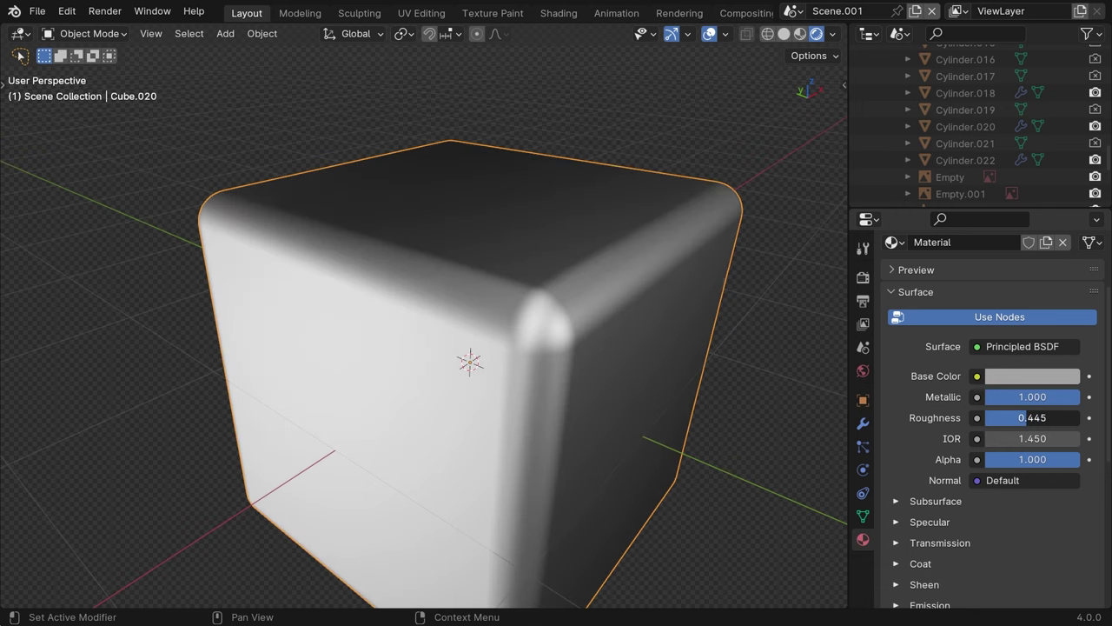
- Reset the demo cube's Metallic value to 0
middle_click_drag(674, 335, 665, 408)
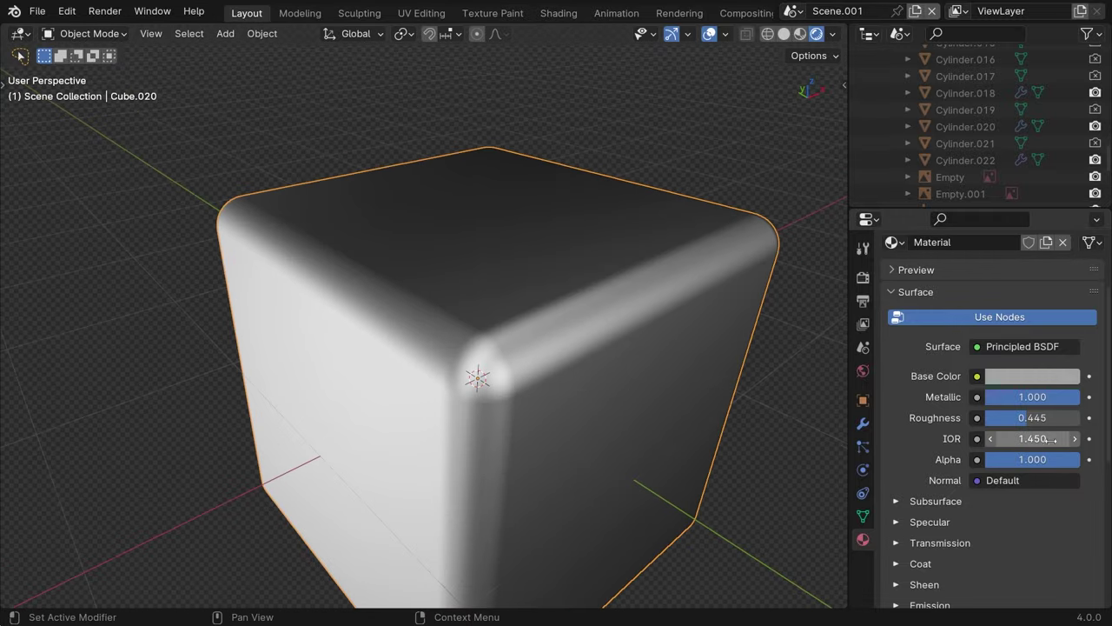
key("BackSpace")
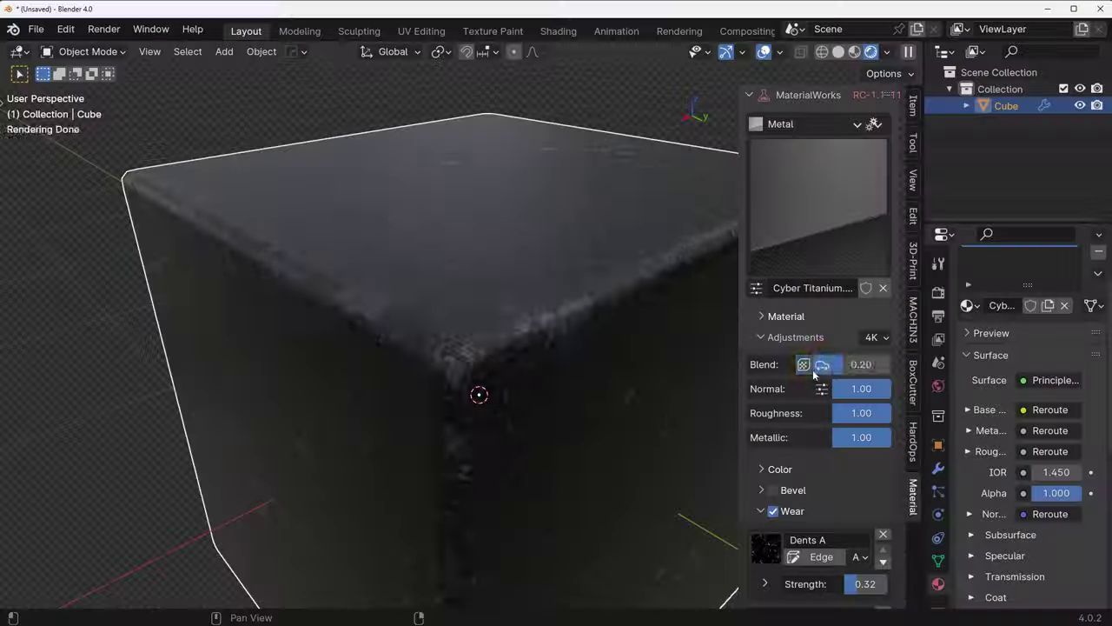
- Switch the MaterialWorks blend to its second mode and add two Edgewear A wear layers
left_click(822, 364)
scroll(816, 522, "down", 2)
left_click(817, 565)
scroll(817, 565, "down", 5)
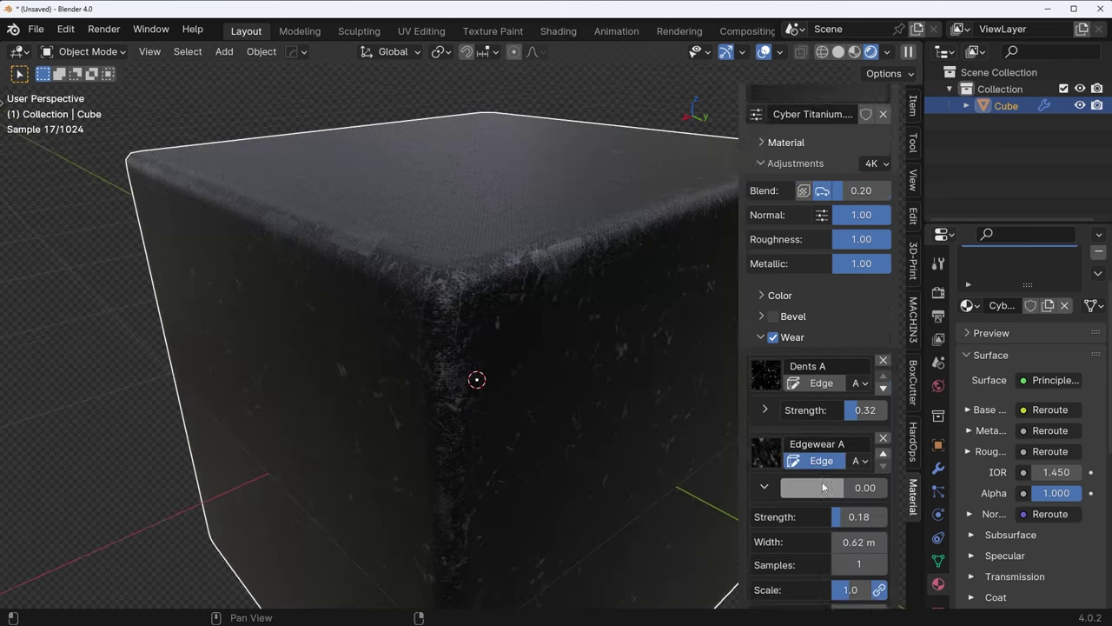
left_click(817, 564)
left_click(766, 570)
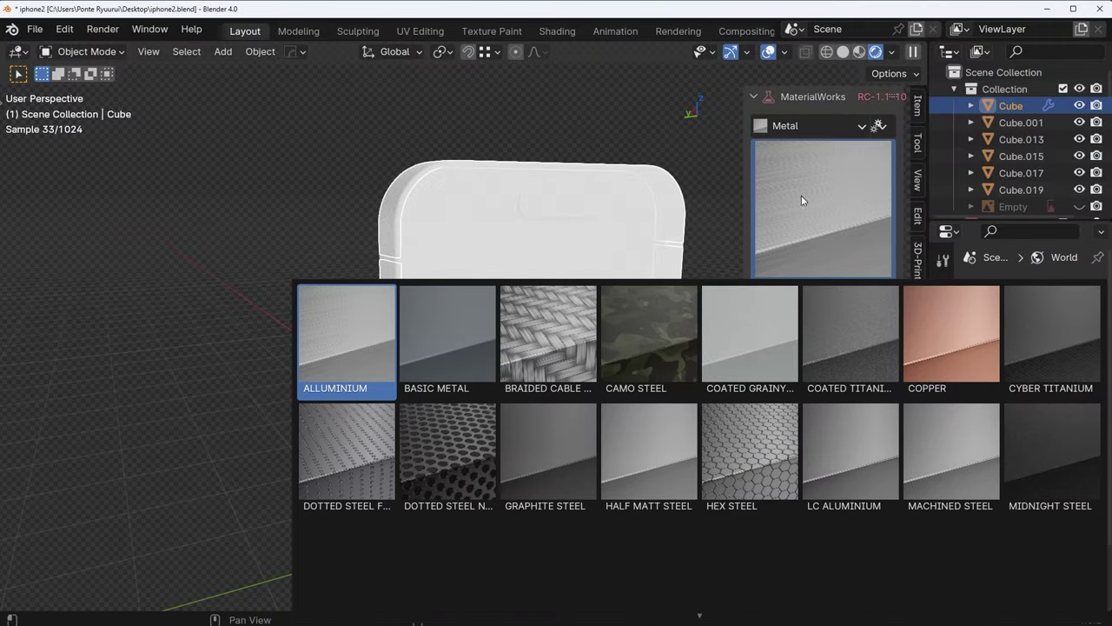
- Apply Machined Steel to the phone body and zoom in close on the frame
left_click(959, 460)
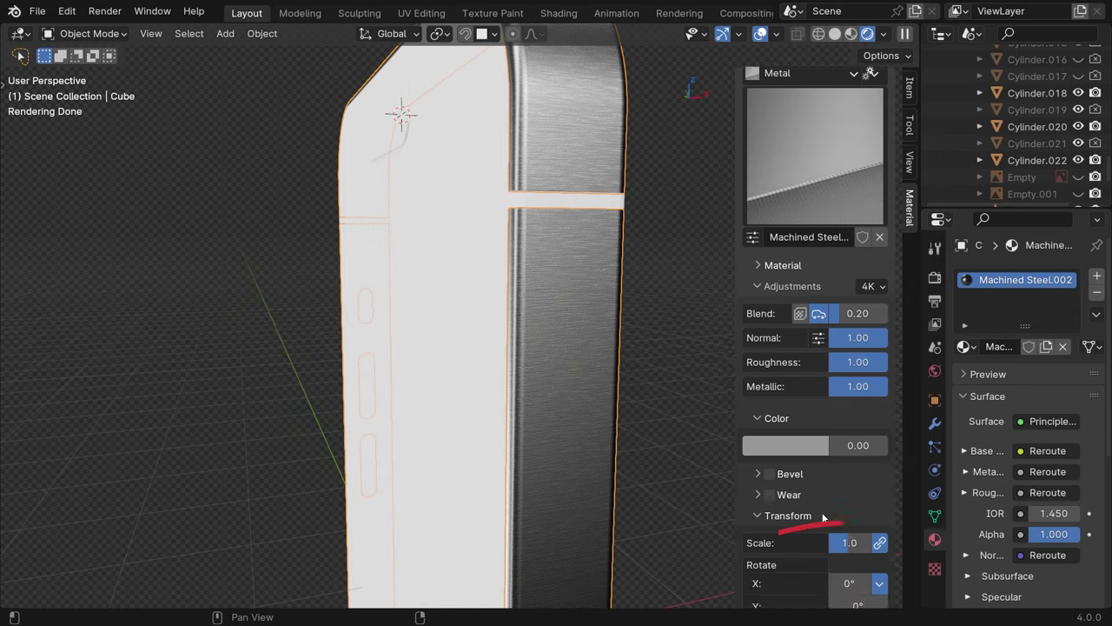
scroll(856, 563, "up", 1)
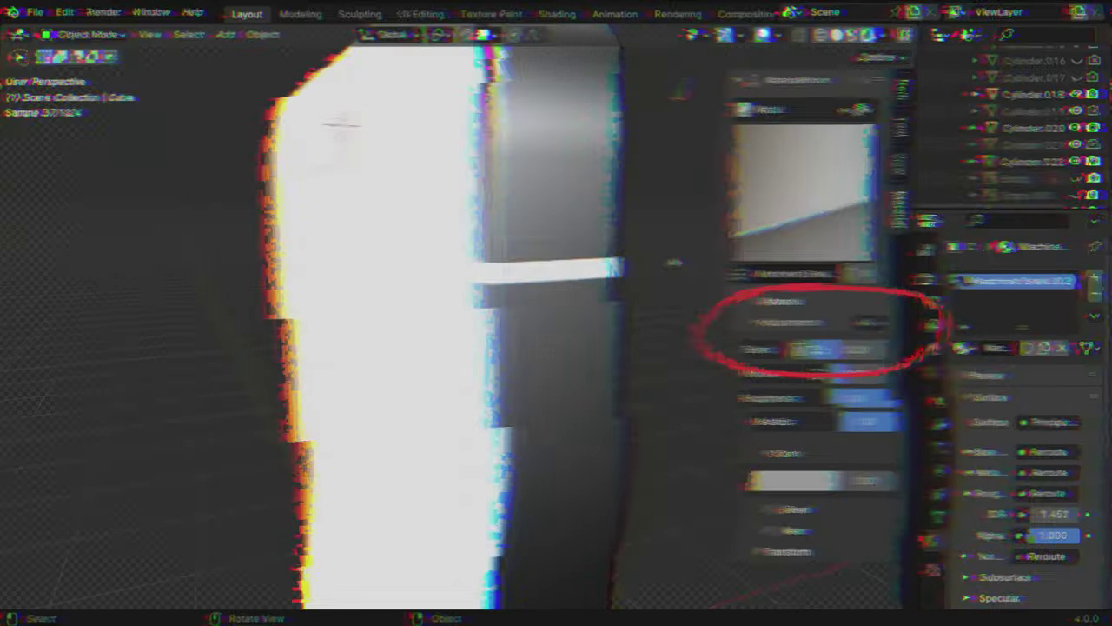
middle_click_drag(418, 226, 590, 366)
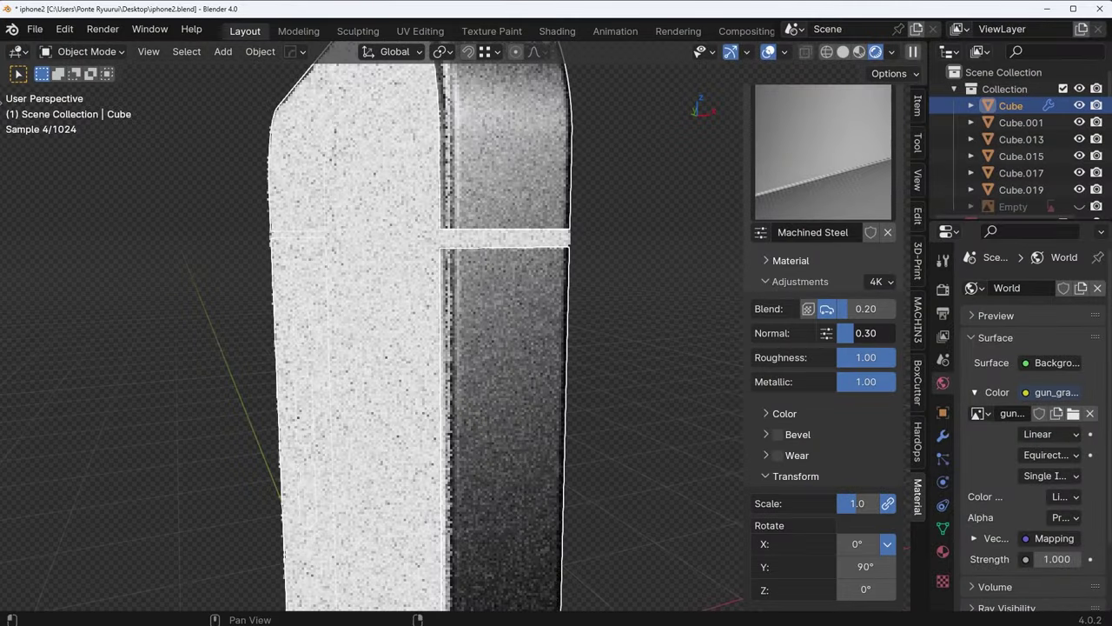
- Select the thin band Cube.015 and darken its colour to nearly black
left_click(944, 551)
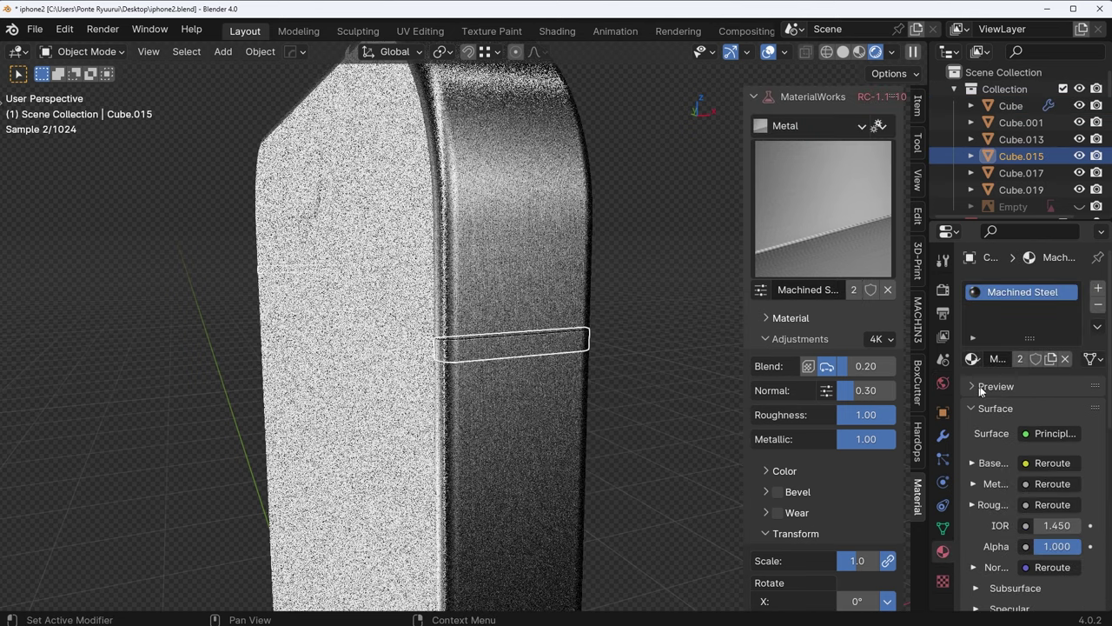
left_click(785, 471)
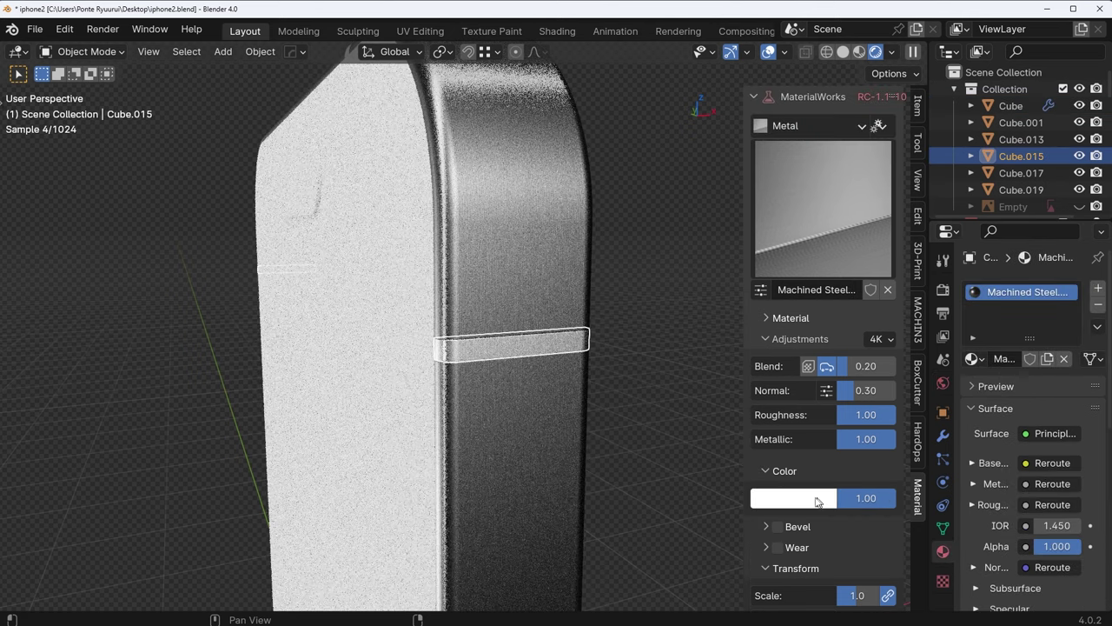
left_click(817, 498)
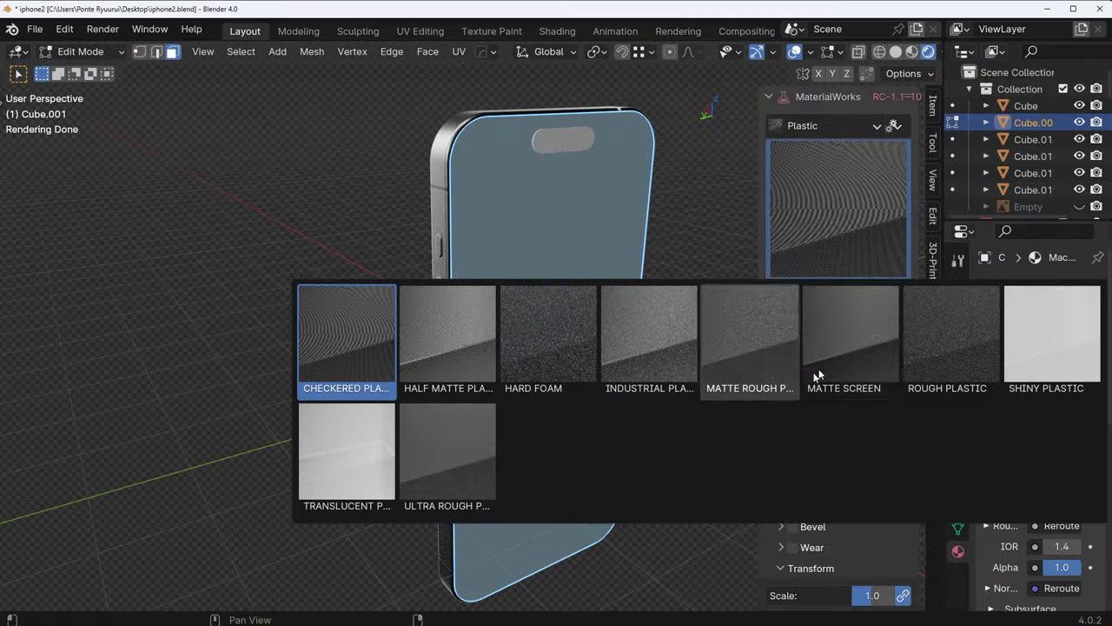
- Apply Matte Screen to the screen faces and add Canopy Glass from the Glass category
left_click(826, 308)
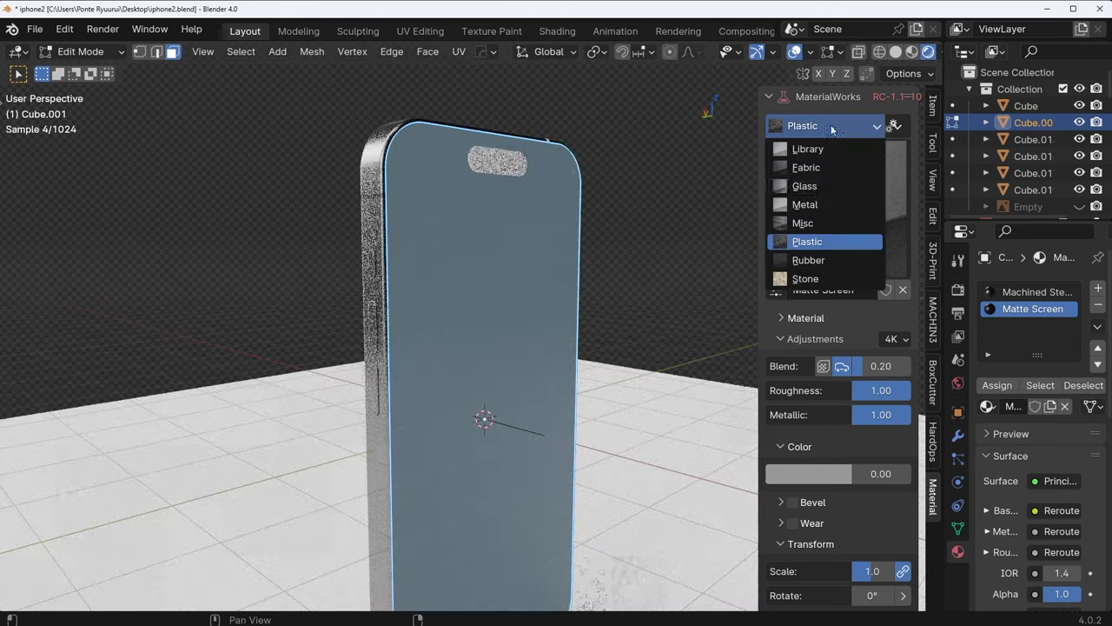
left_click(804, 192)
left_click(821, 223)
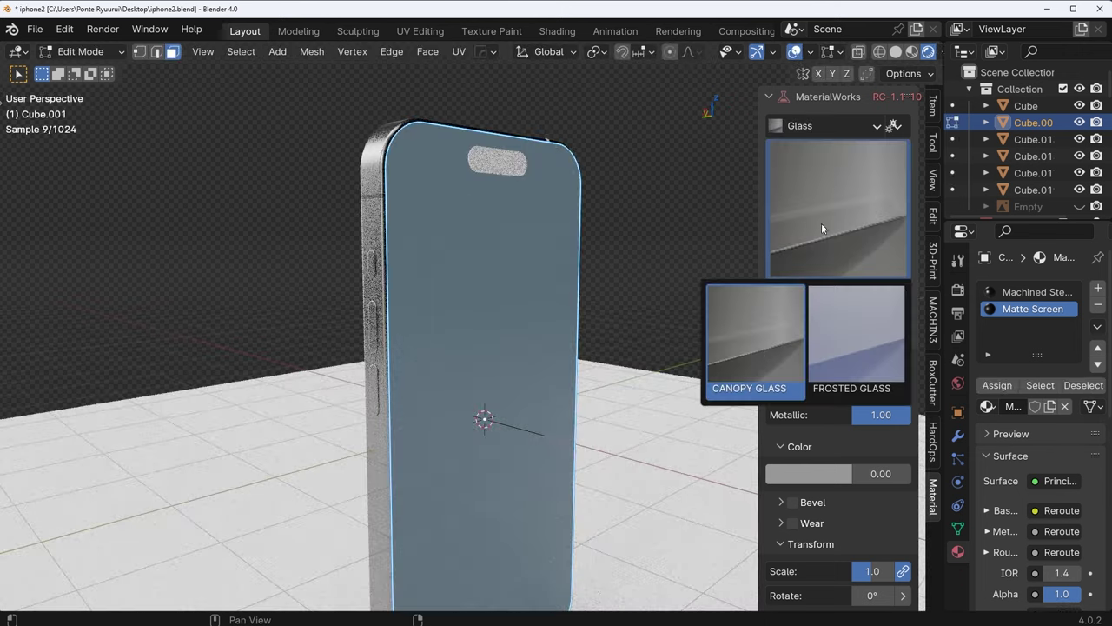
left_click(761, 348)
middle_click_drag(586, 335, 886, 317)
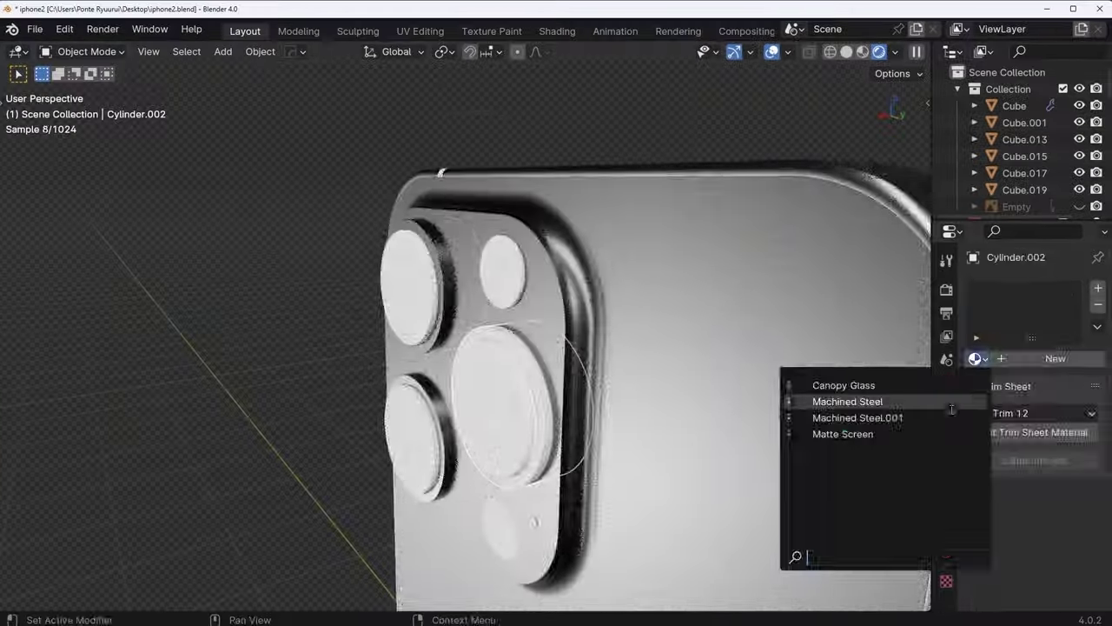
- Swap the lens's Machined Steel for Canopy Glass and show the glass options in the sidebar
left_click(944, 402)
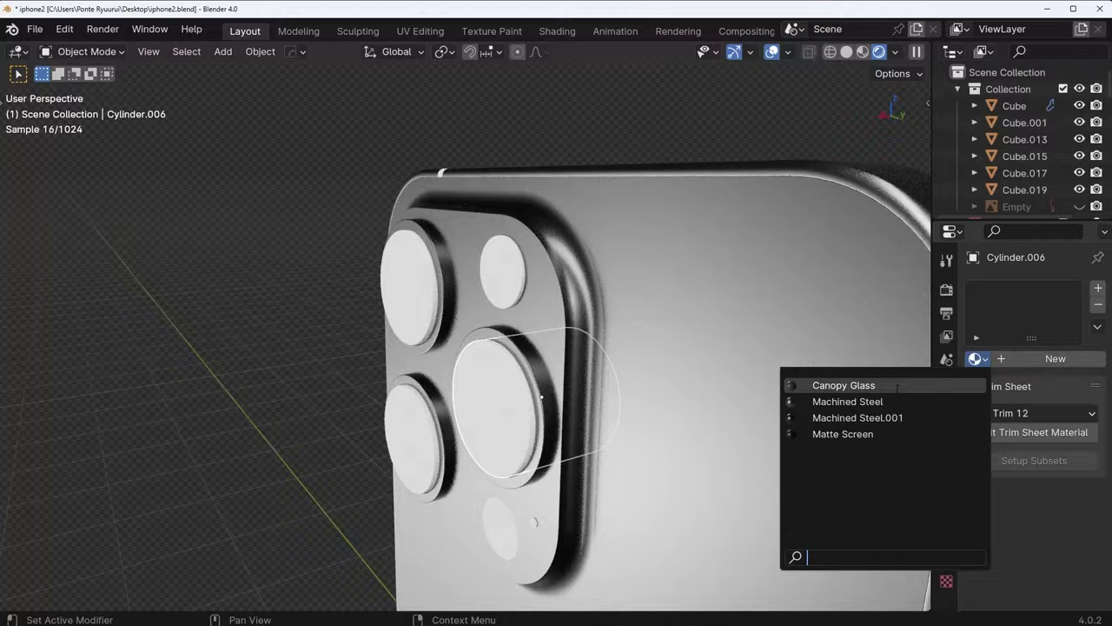
left_click(897, 388)
key("n")
left_click(516, 269)
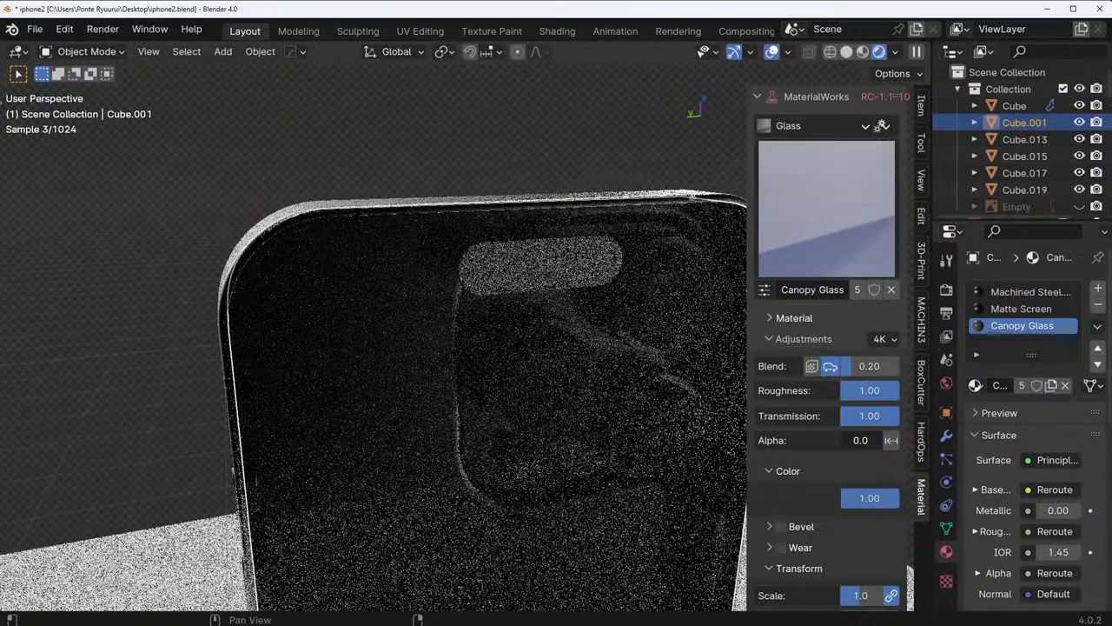
- Set the screen glass Alpha to 1.00
scroll(585, 397, "down", 3)
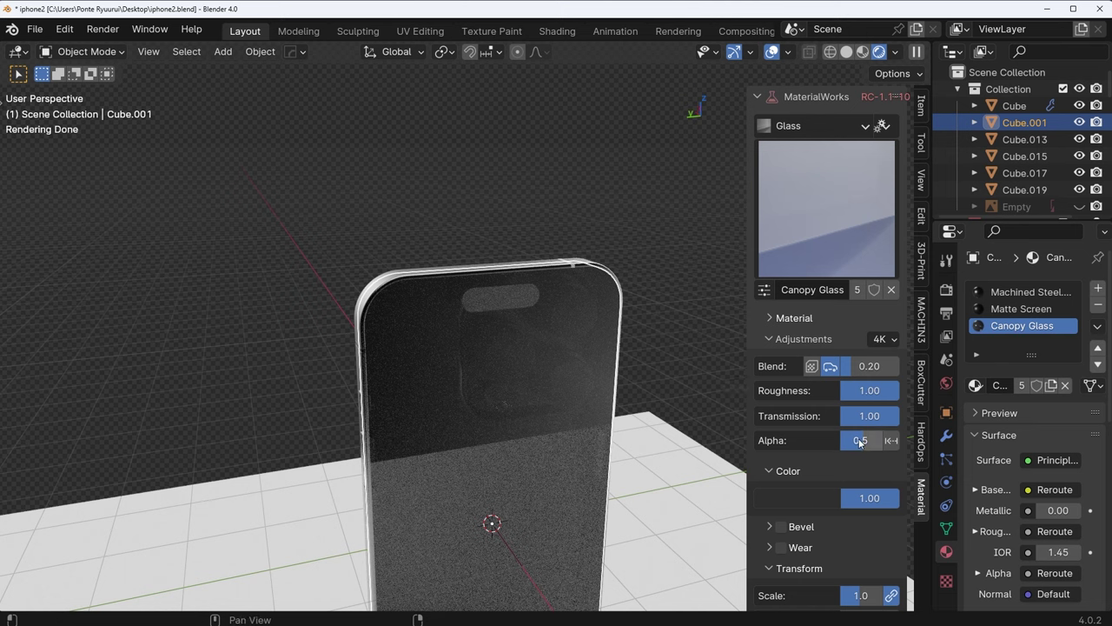
type("1")
key("Return")
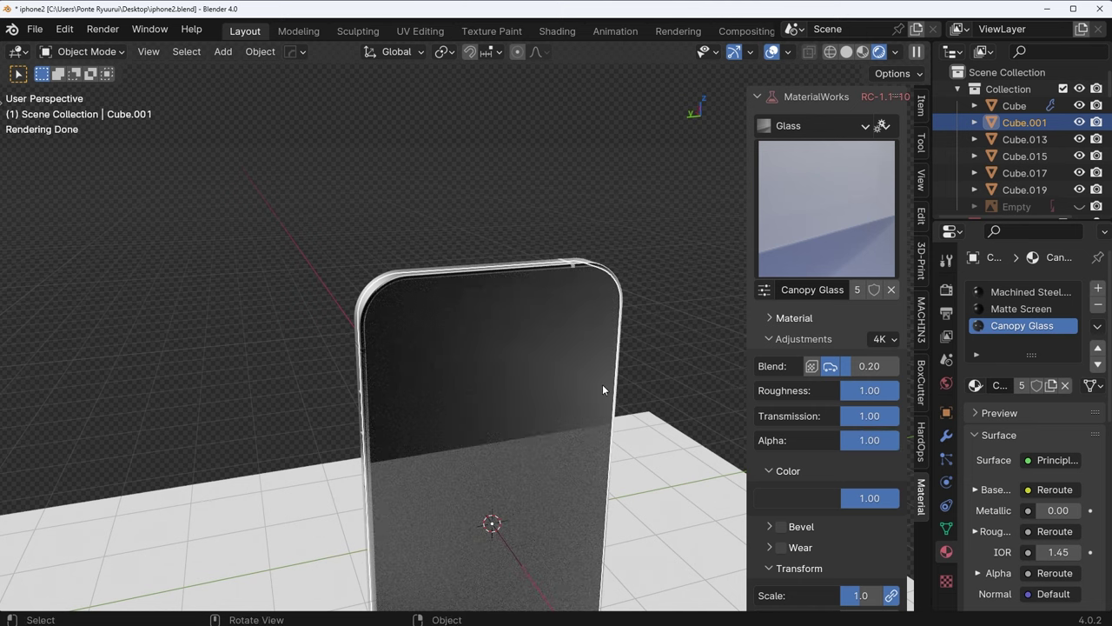
key("ctrl+z")
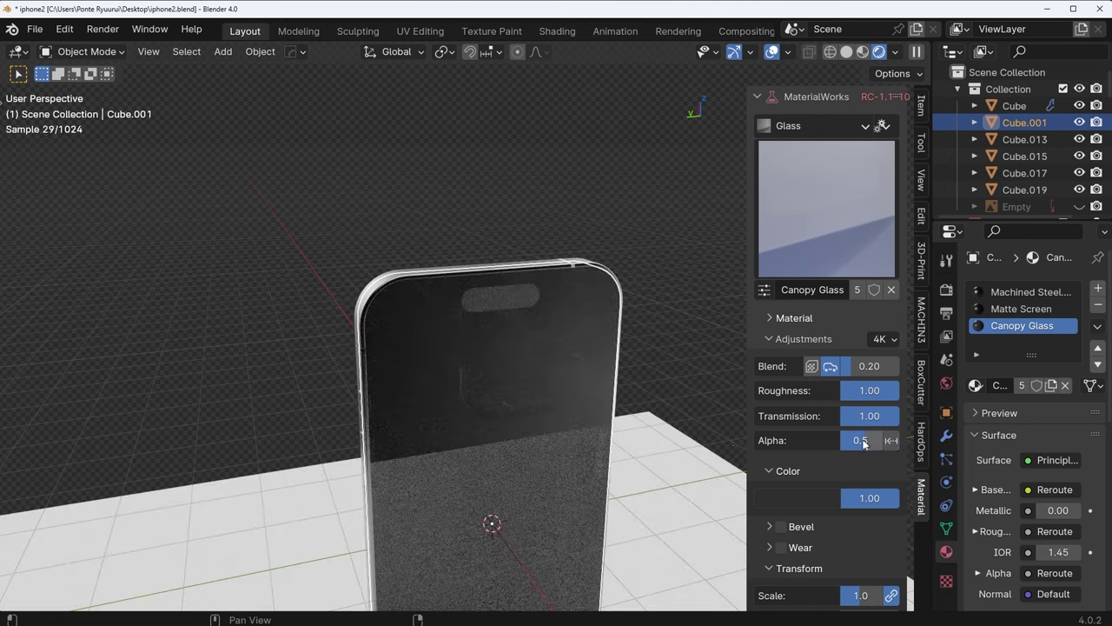
middle_click_drag(729, 440, 717, 225, "shift")
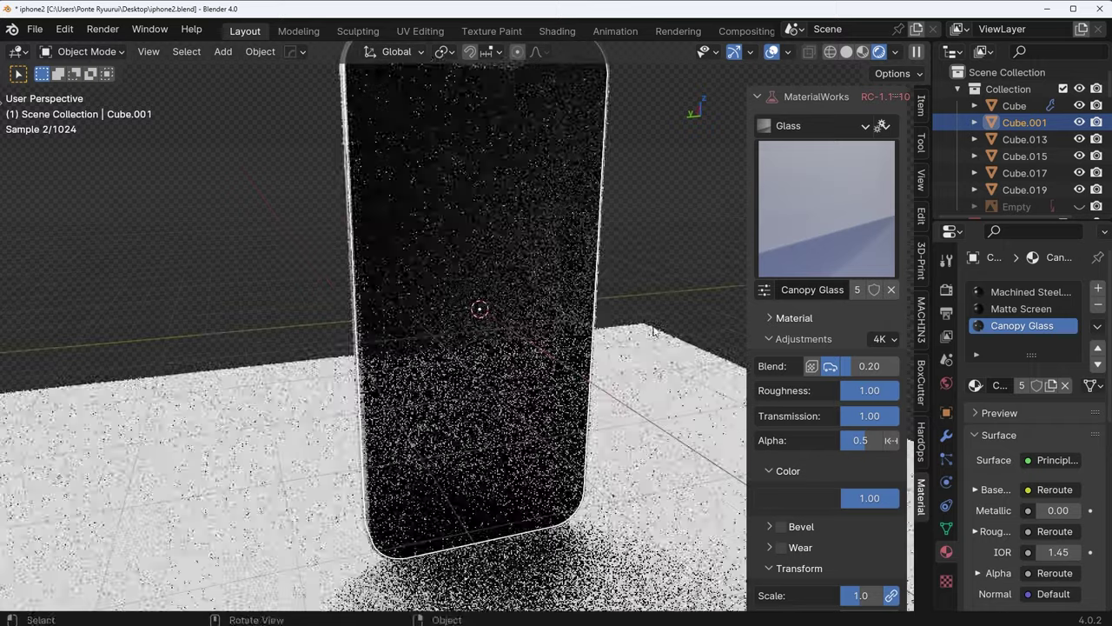
key("ctrl+shift+z")
- Duplicate the screen glass, nudge the copy along Y then X, recolour it, and save iphone2.blend
key("shift+d")
key("y")
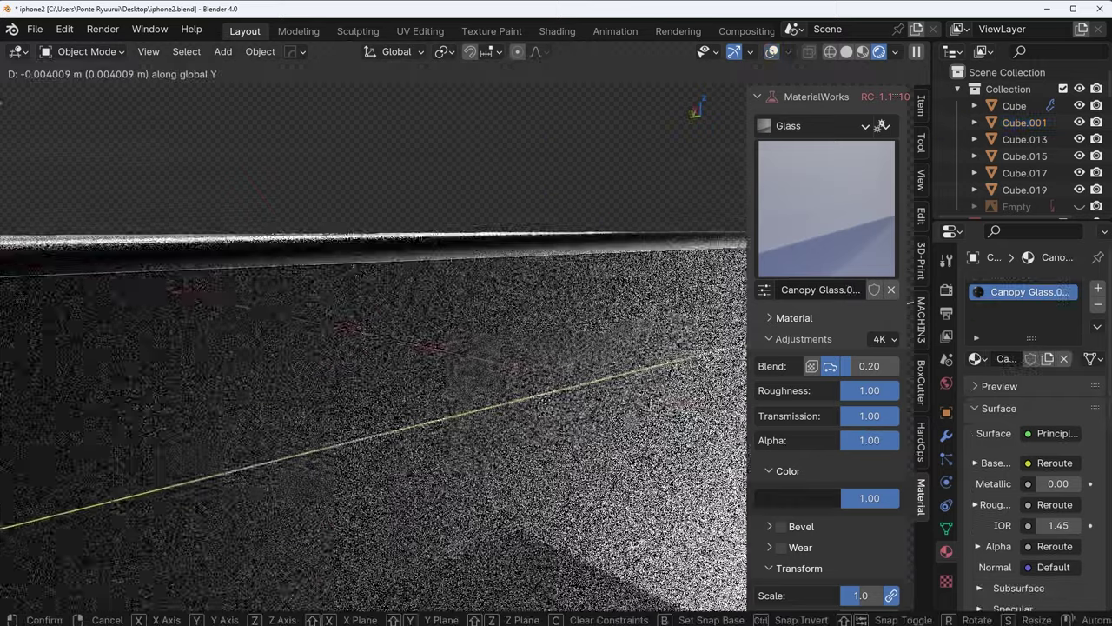
key("x")
left_click(541, 402)
scroll(541, 403, "down", 2)
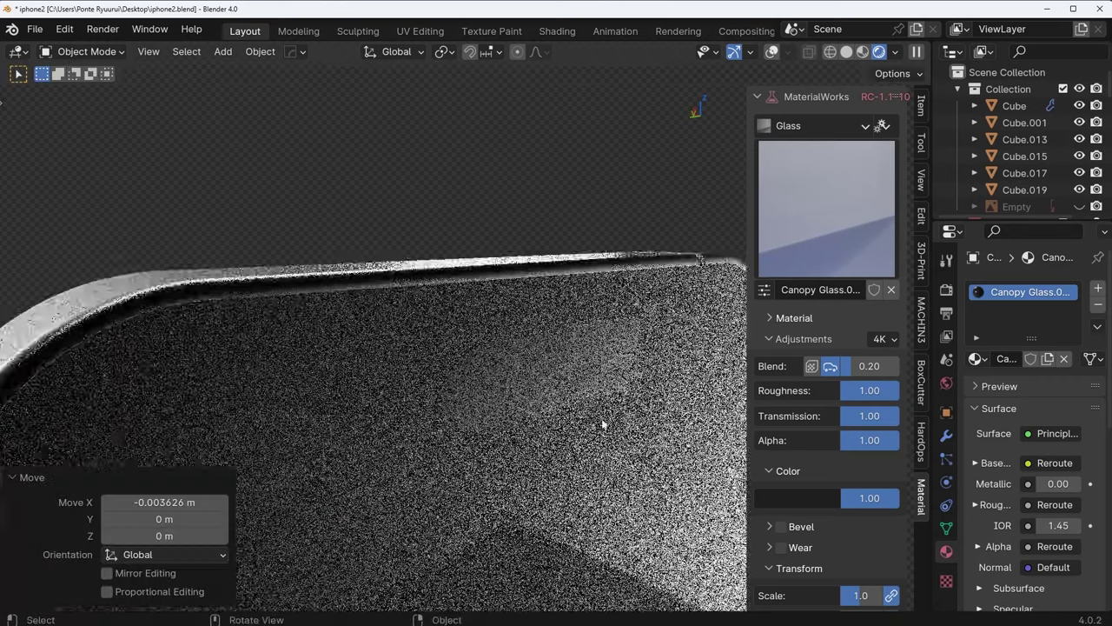
left_click(823, 496)
scroll(547, 374, "down", 4)
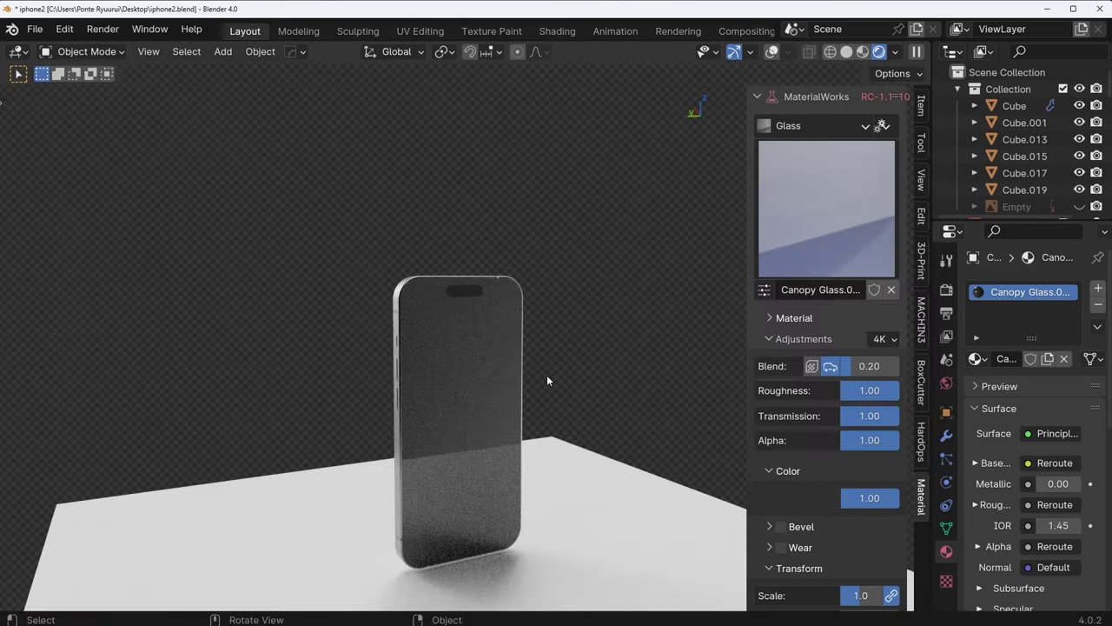
key("ctrl+s")
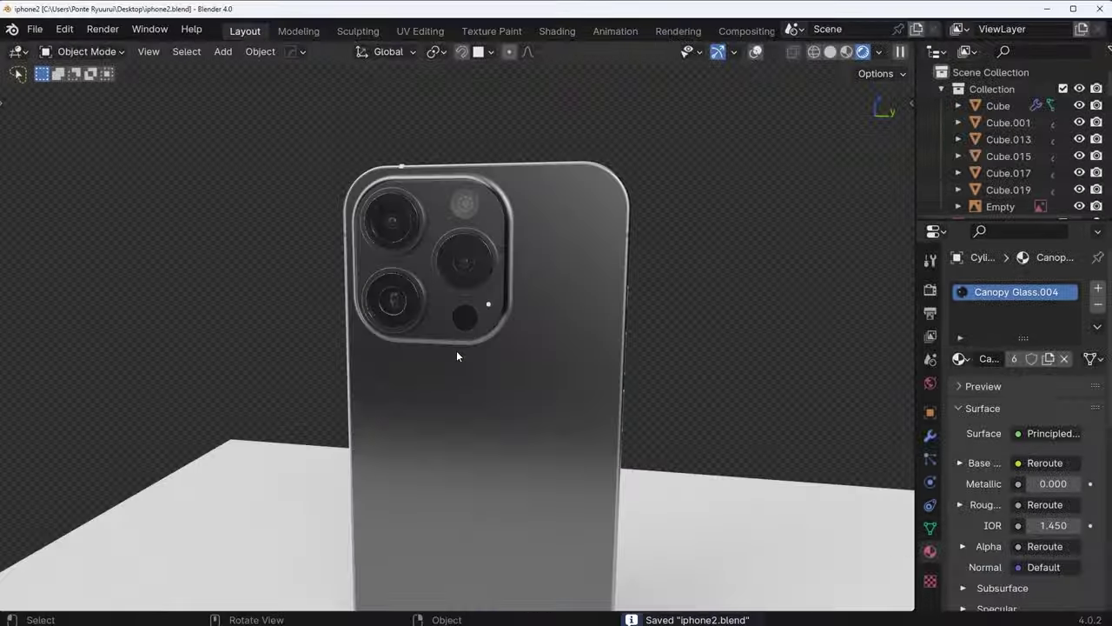
- Refine the bevels on the lens ring and the large lens discs with Hardops Adjust Bevel
middle_click_drag(456, 356, 522, 365)
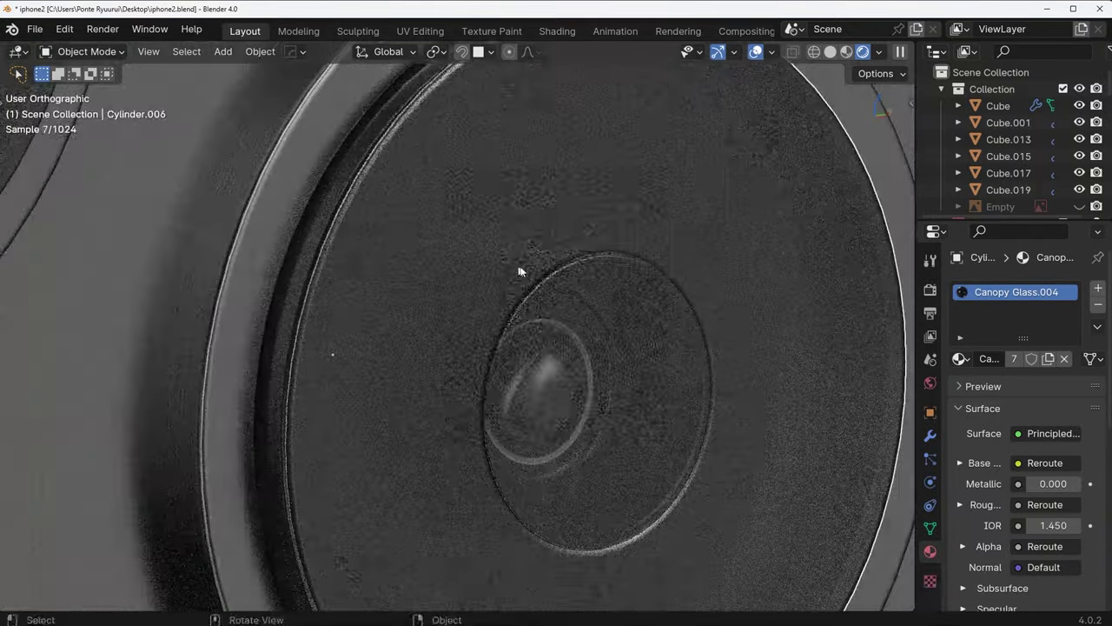
key("ctrl+b")
left_click(624, 273)
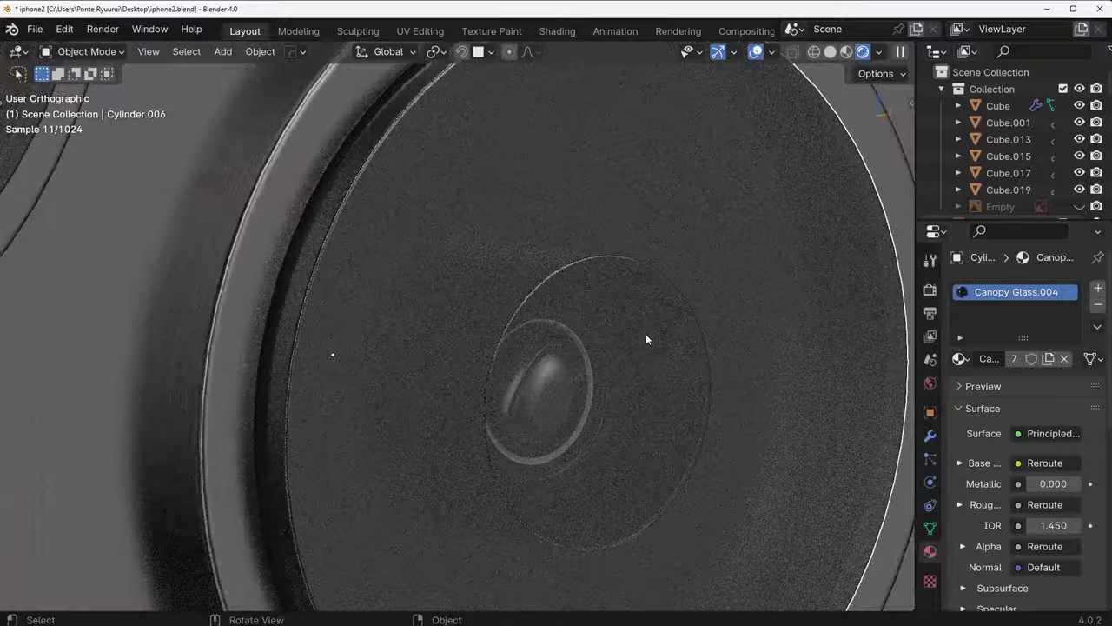
left_click(645, 334)
key("ctrl+b")
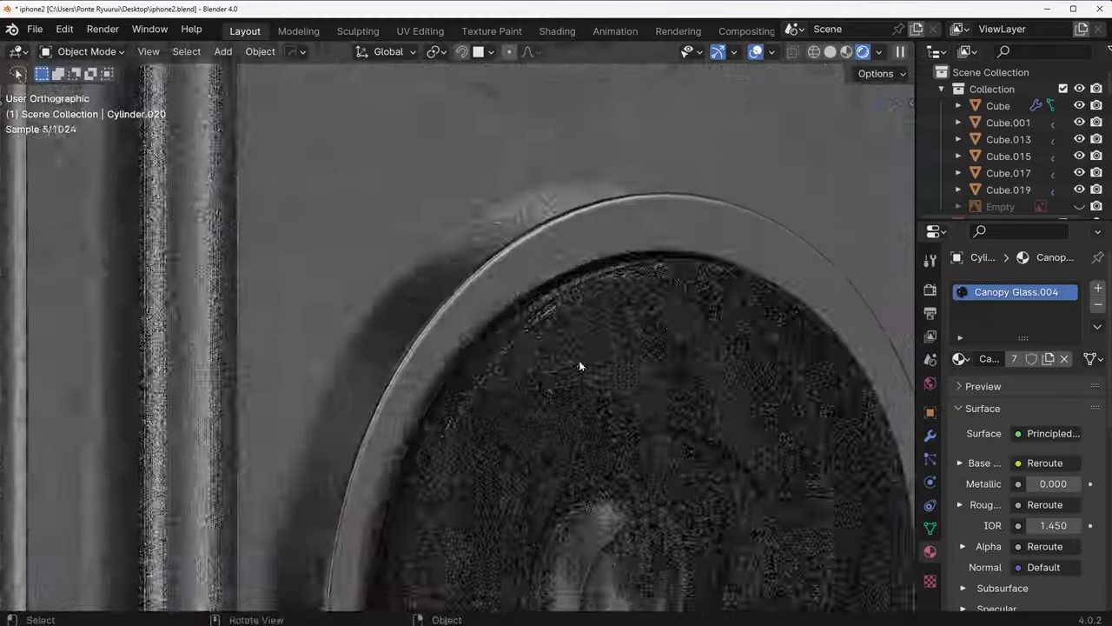
key("ctrl+b")
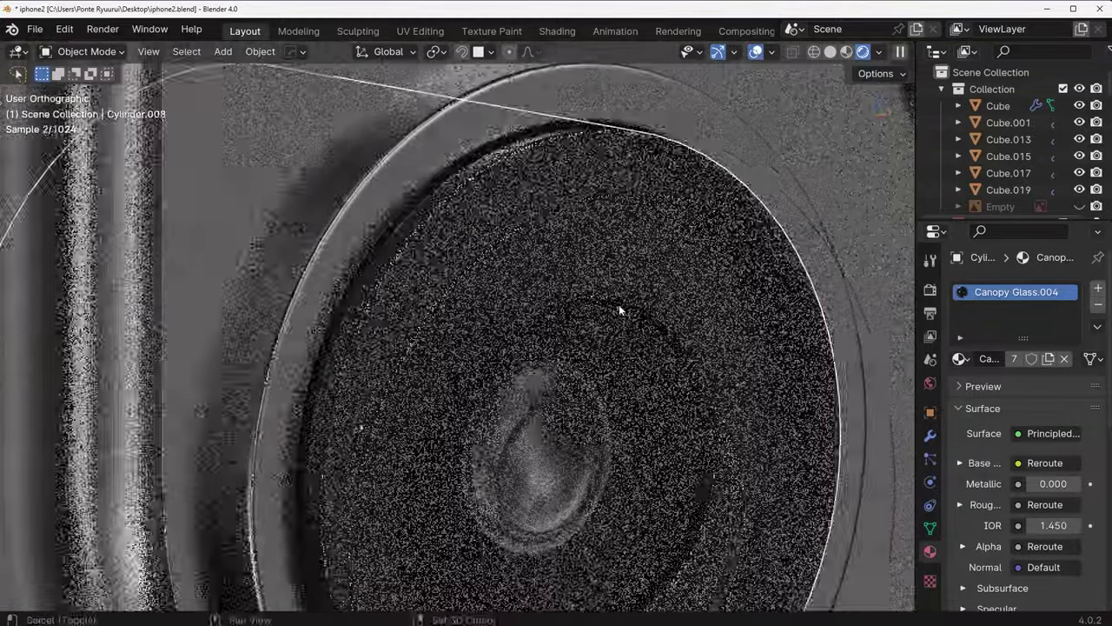
- Centre the rounded lens piece Cylinder.022 over the lens along X, then start enlarging it
key("shift+d")
key("x")
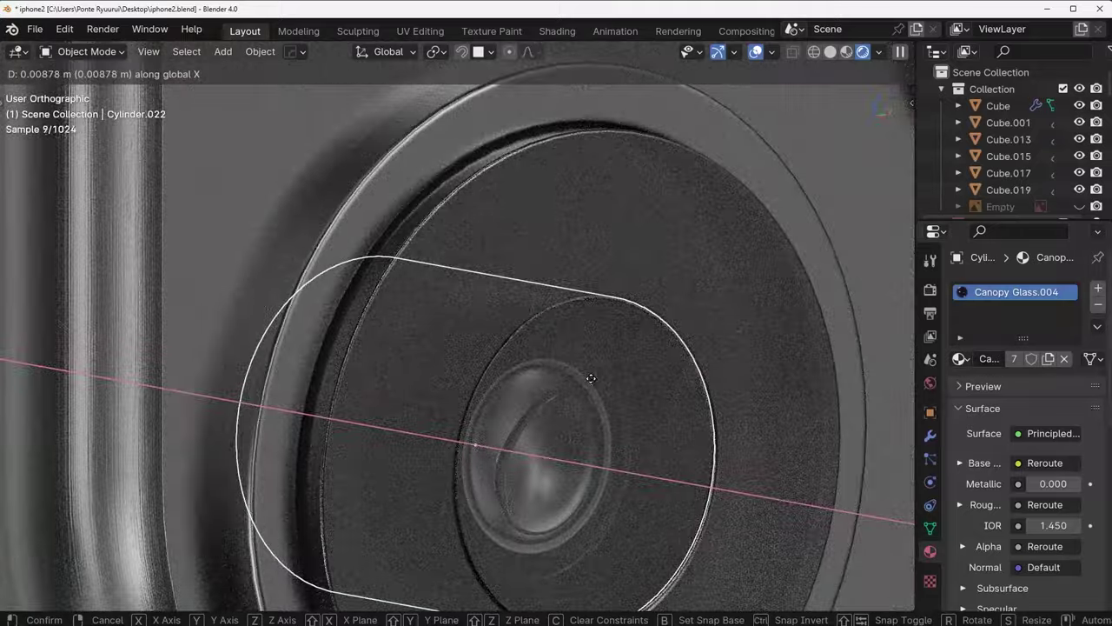
left_click(687, 341)
key("q")
key("Escape")
key("g")
key("x")
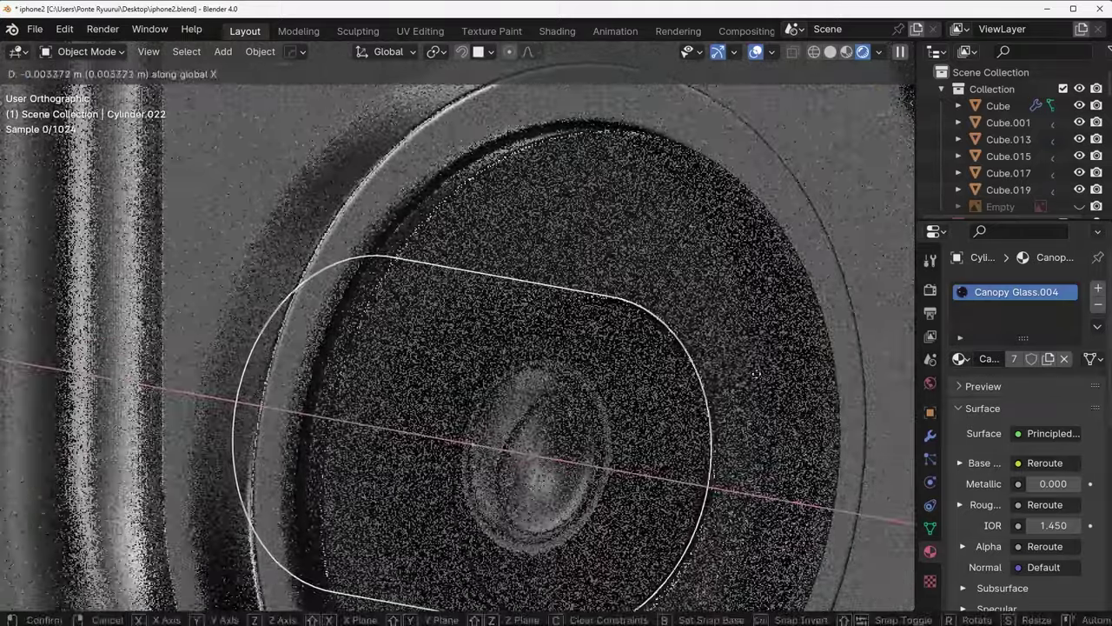
left_click(750, 375)
scroll(621, 373, "down", 10)
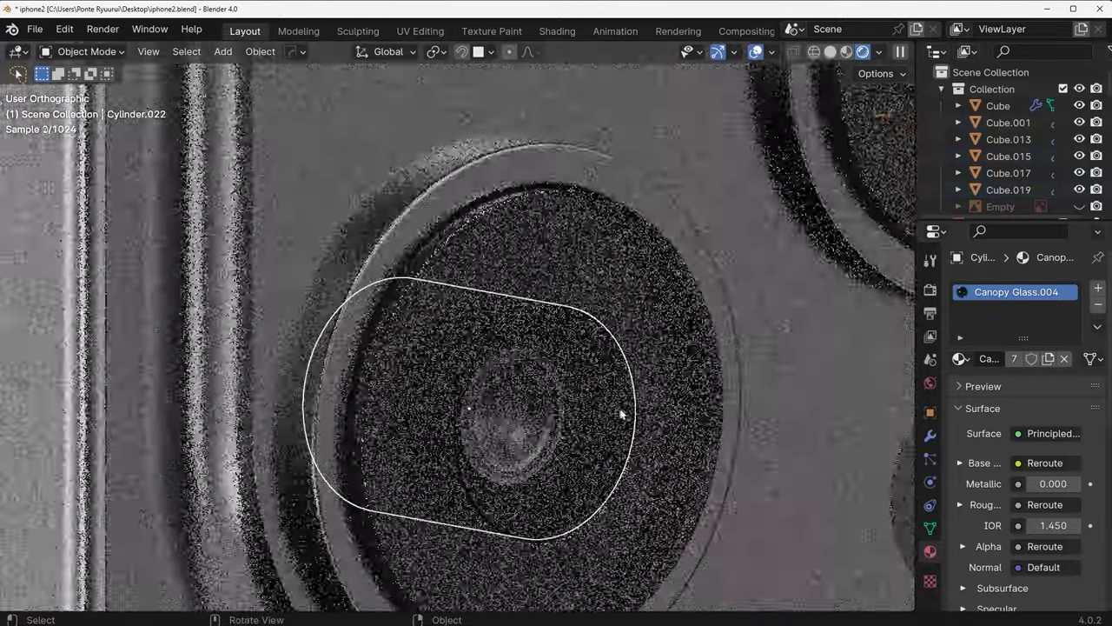
key("s")
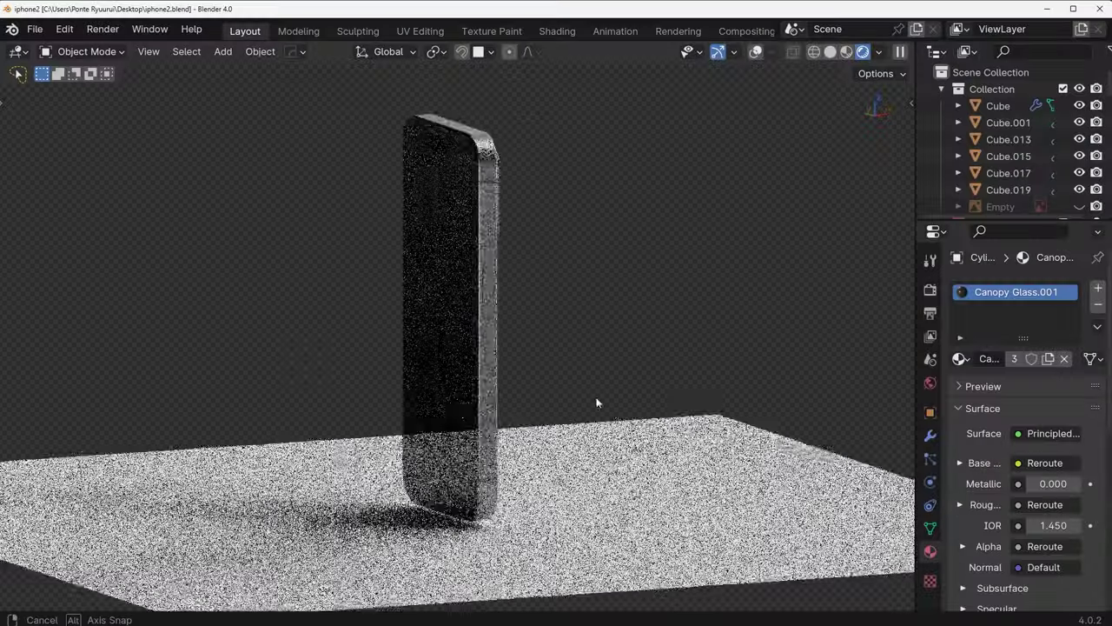
- Position the Apple logo decal on the phone back, resize it to about 0.869, and check its material
middle_click_drag(597, 402, 663, 300)
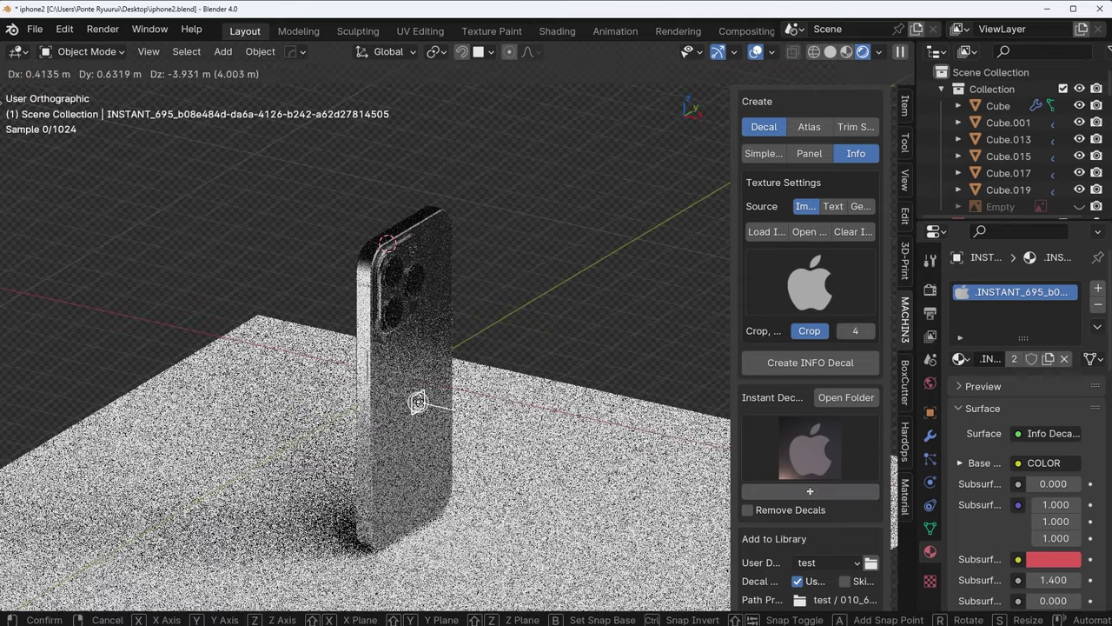
left_click(491, 419)
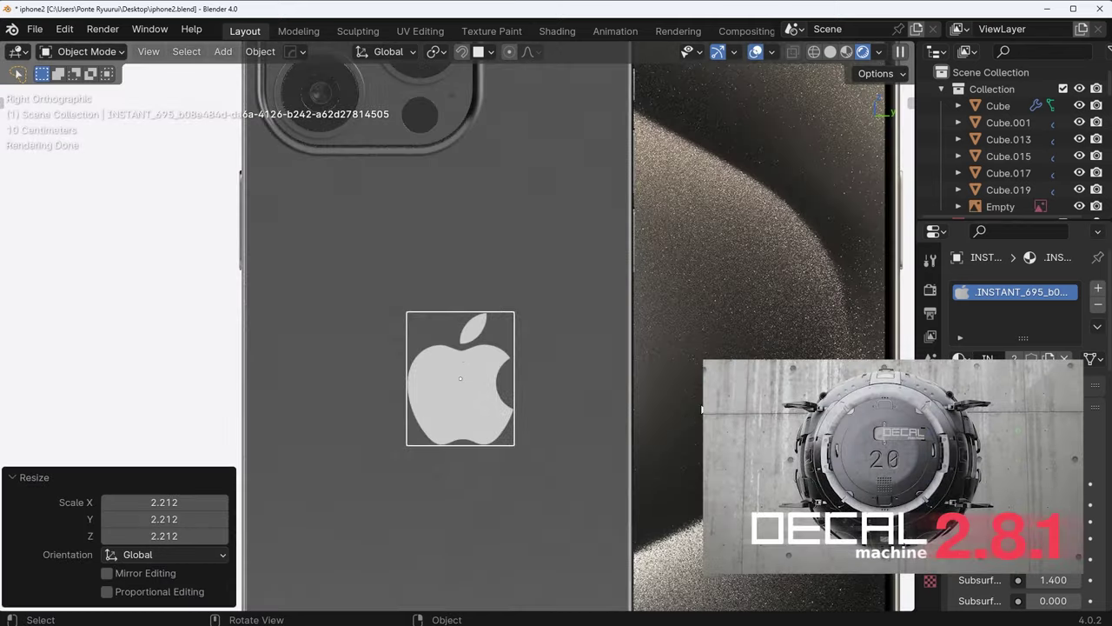
left_click(692, 402)
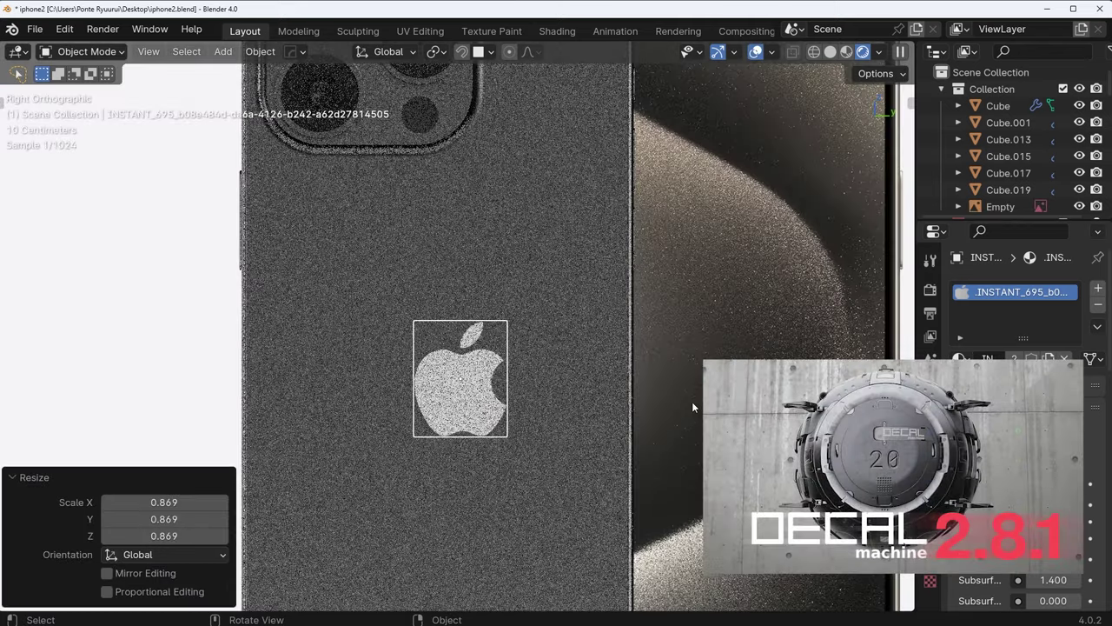
key("s")
left_click(681, 394)
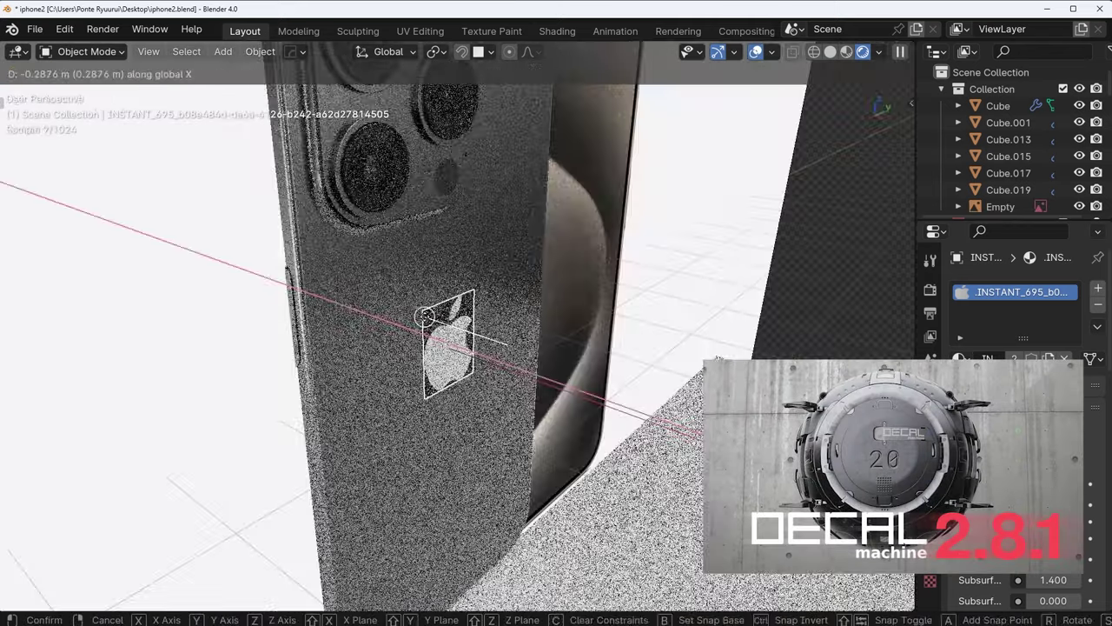
left_click(654, 385)
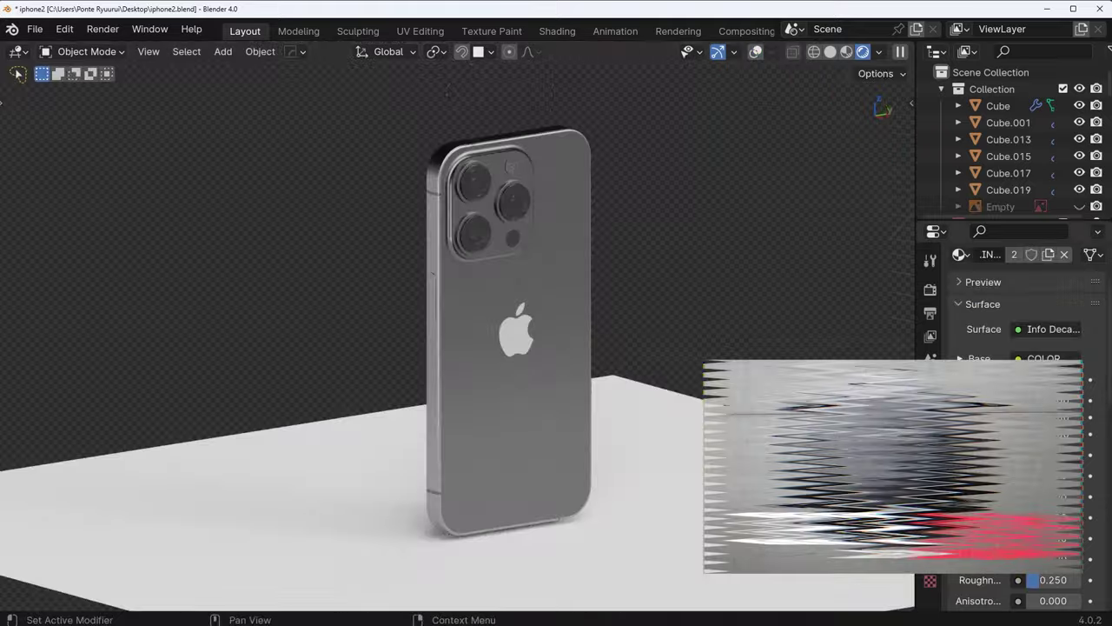
left_click(1054, 455)
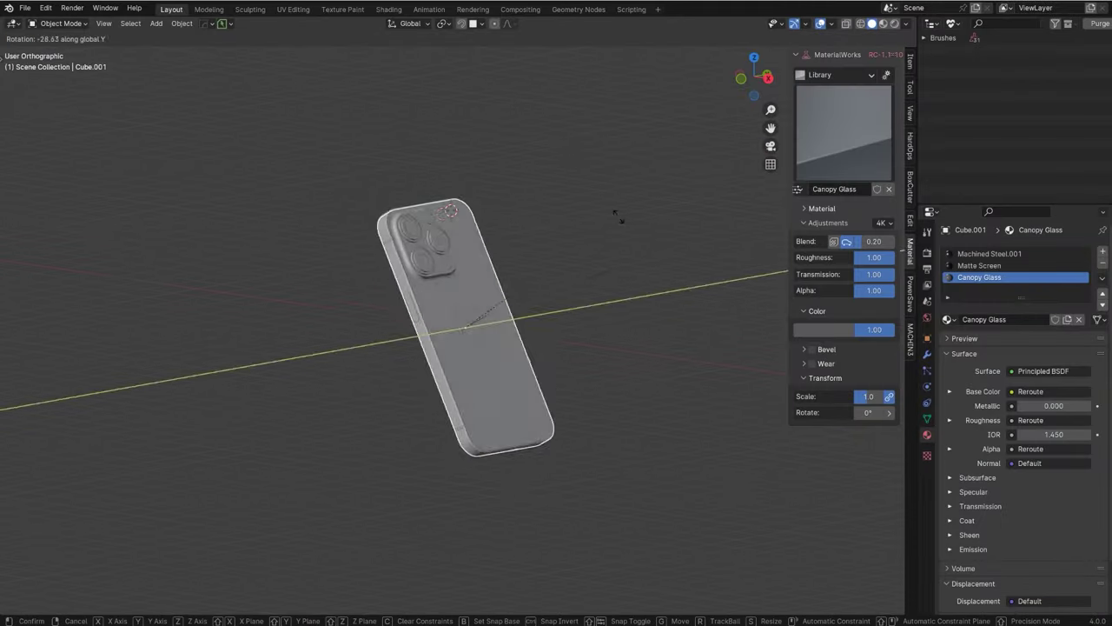
- Confirm the phone's tilt and light the world with the soft_cold_bright_a.hdr environment
left_click(635, 228)
key("r")
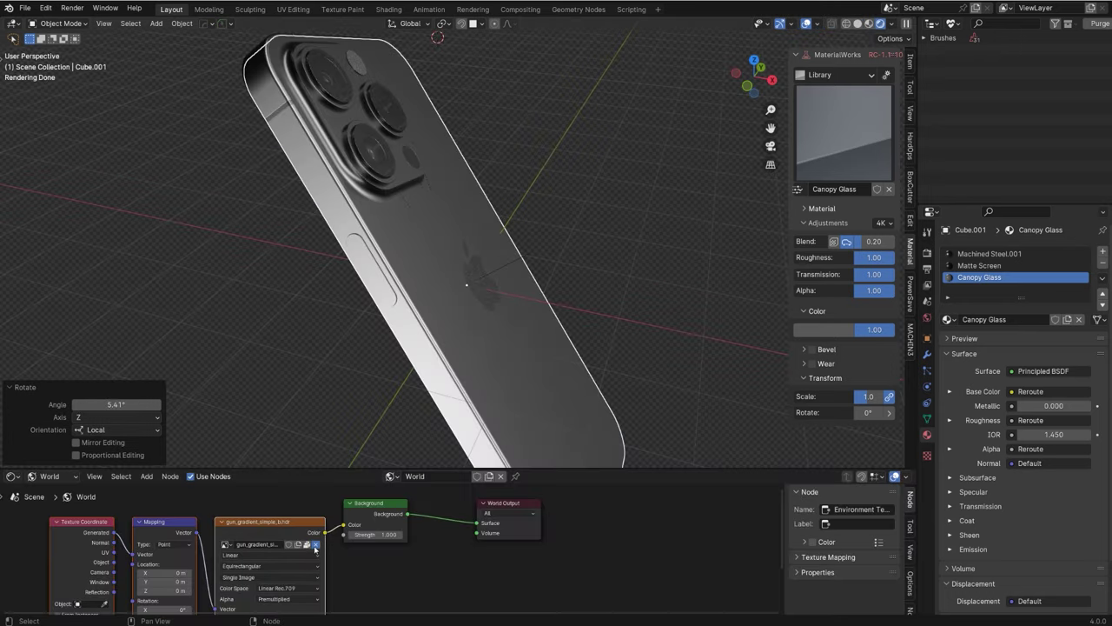
left_click(315, 547)
double_click(513, 241)
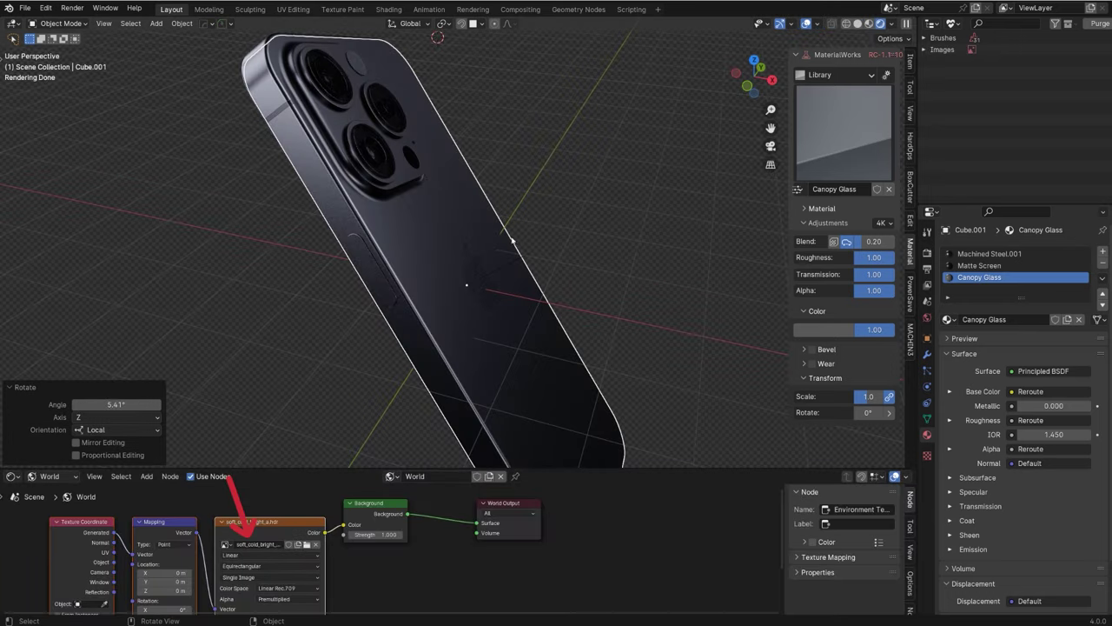
middle_click_drag(463, 220, 505, 248)
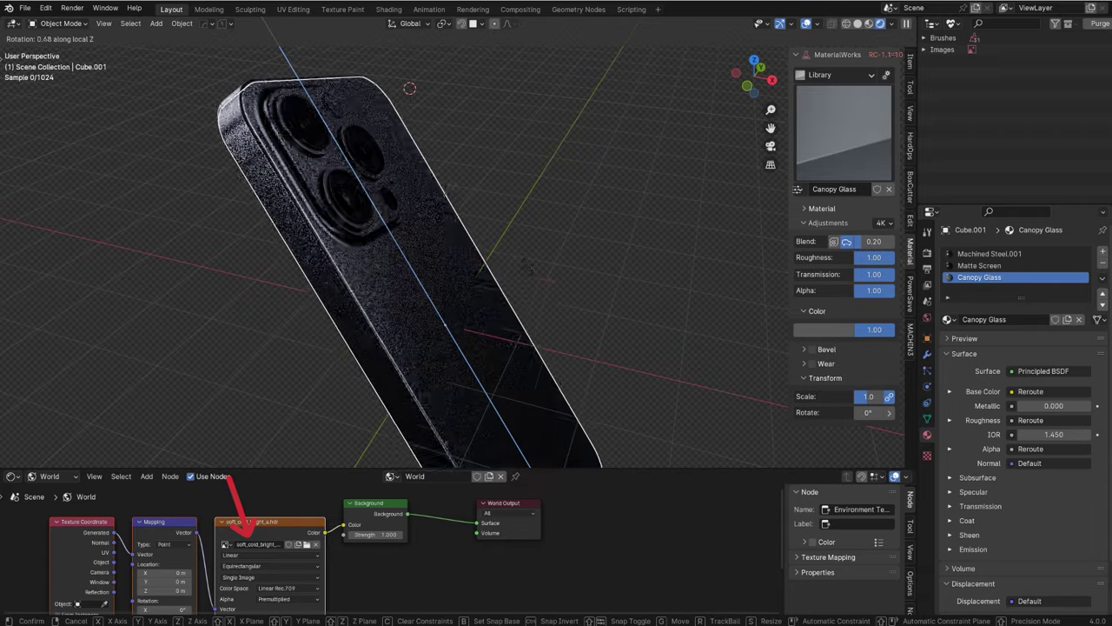
- Pose the phone in the camera frame with rotations around Z and Y and a move
left_click(530, 270)
key("r")
key("y")
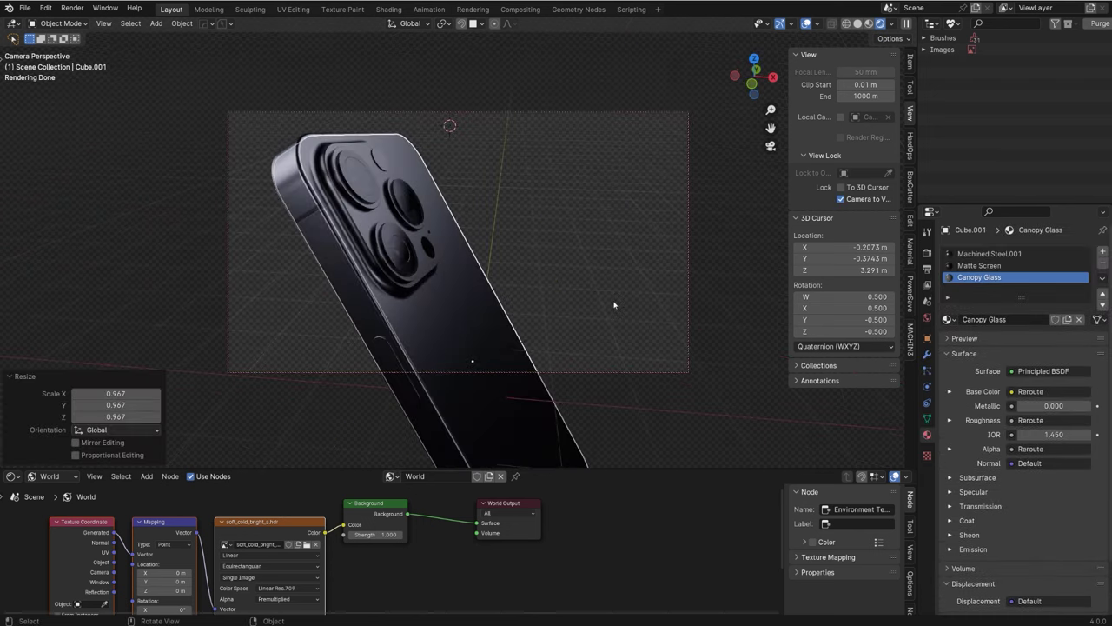
key("g")
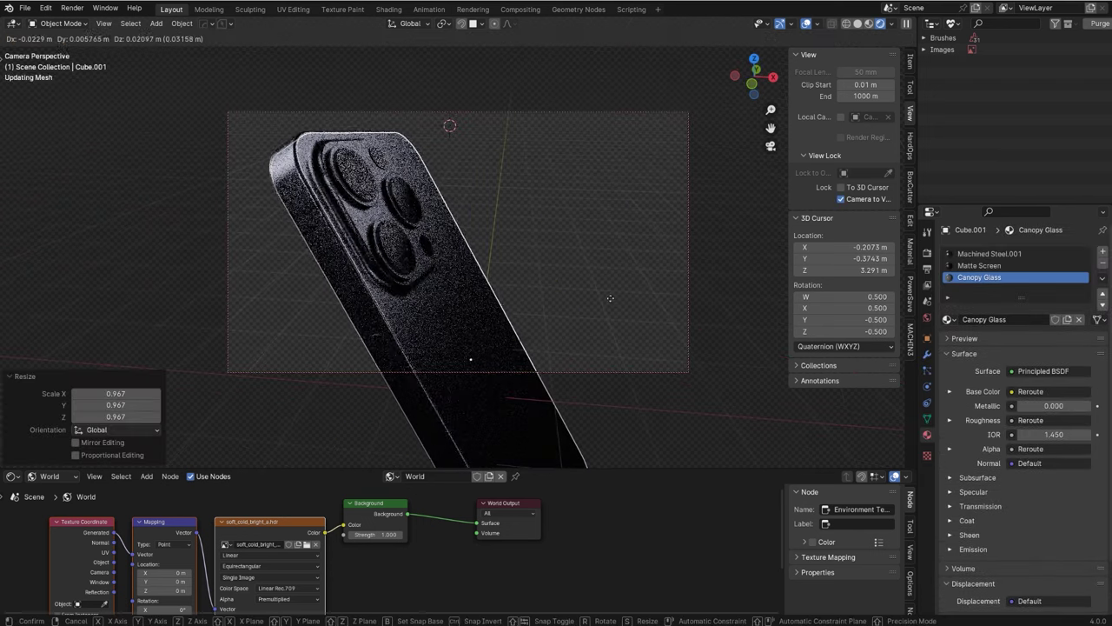
left_click(549, 280)
key("r")
key("z")
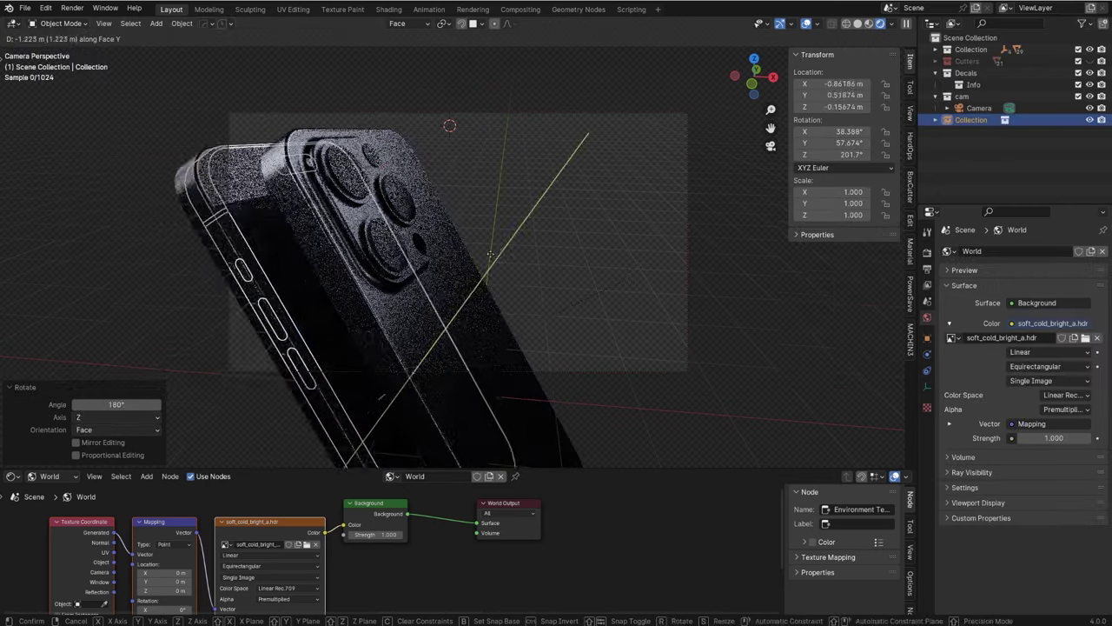
- Finish placing the phone, then add a plane and position it left of the phones
left_click(514, 246)
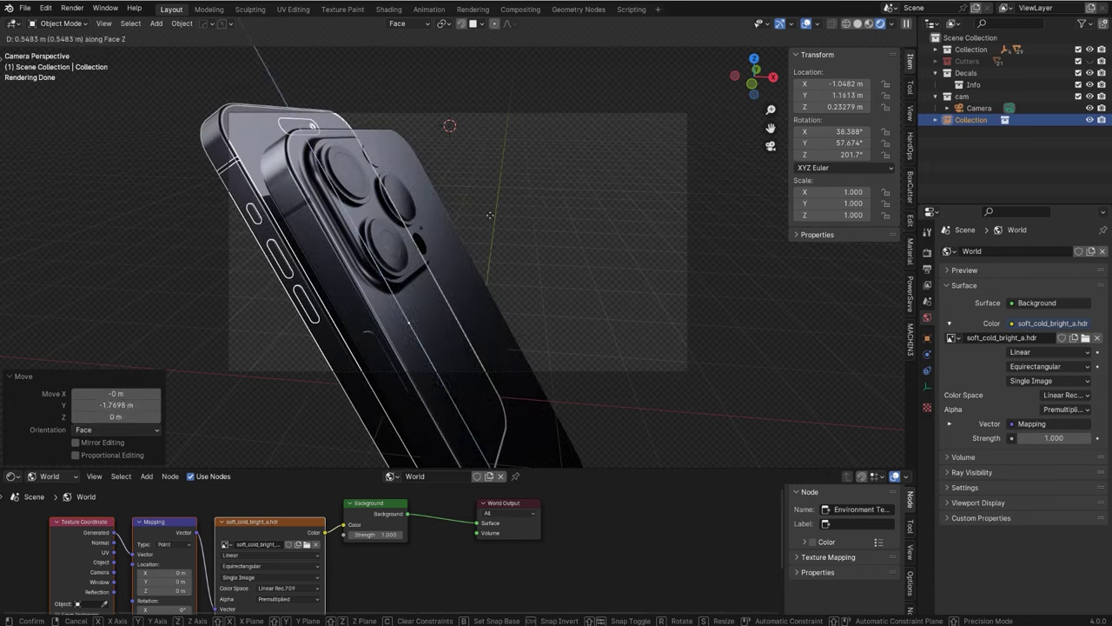
left_click(502, 230)
key("g")
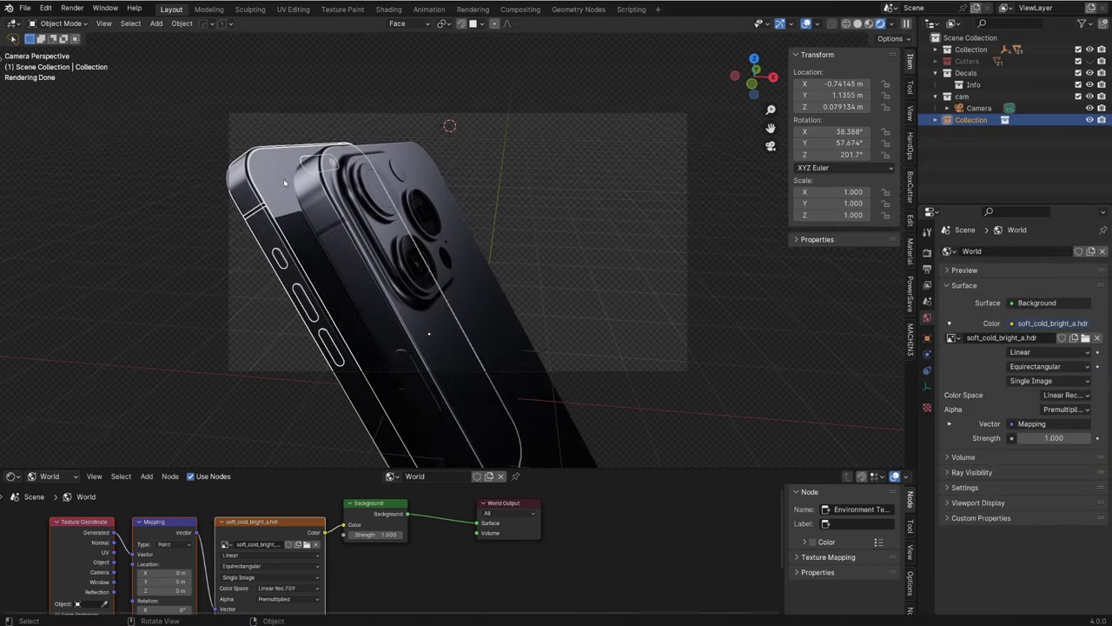
key("shift+a")
mouse_move(119, 182)
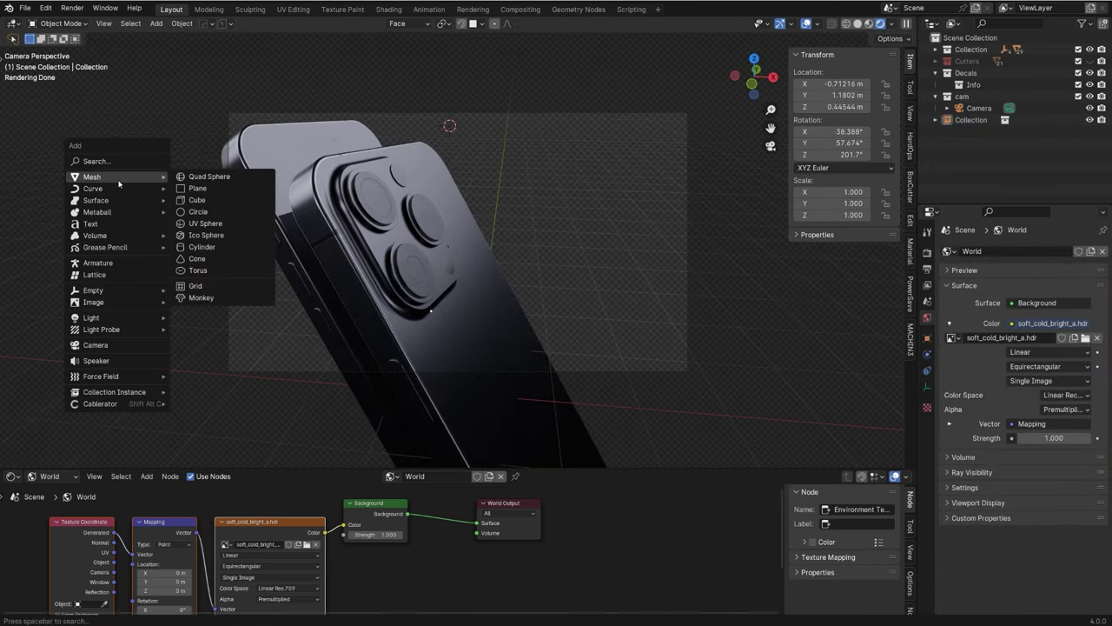
left_click(197, 188)
key("g")
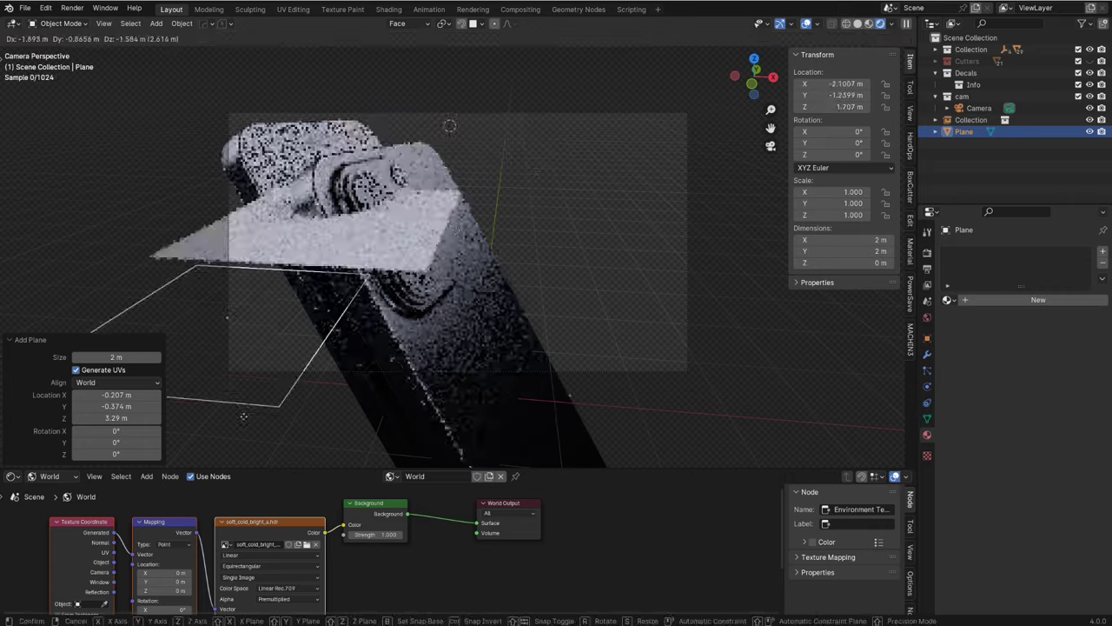
left_click(188, 417)
- Rotate the plane -68°, scale it to 2.520, and rotate it 39.6° around Z
key("r")
key("x")
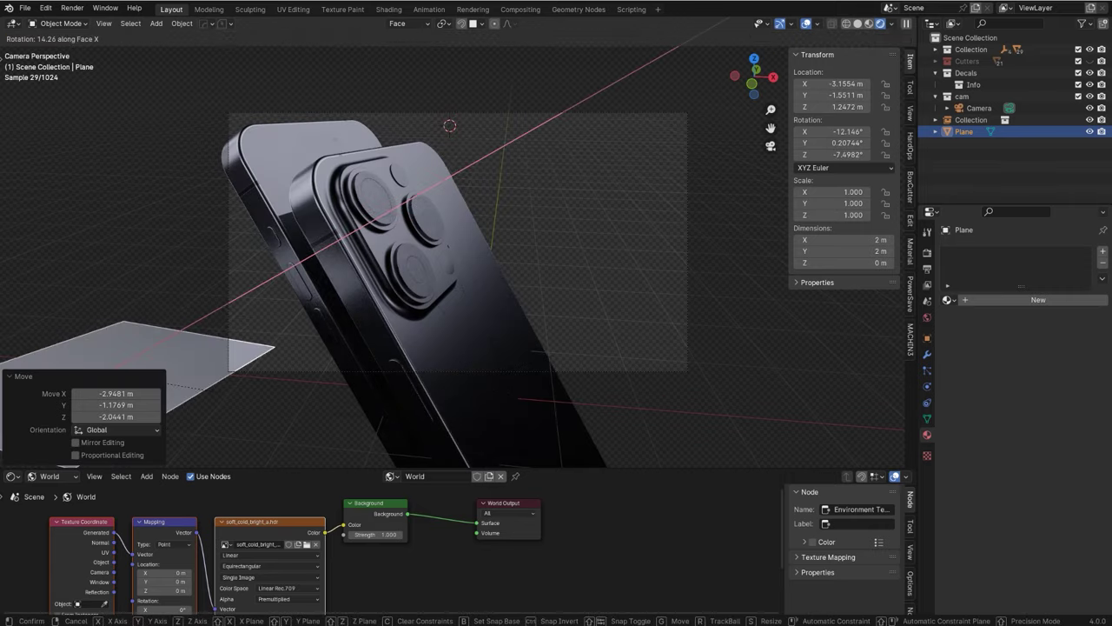
key("y")
left_click(515, 197)
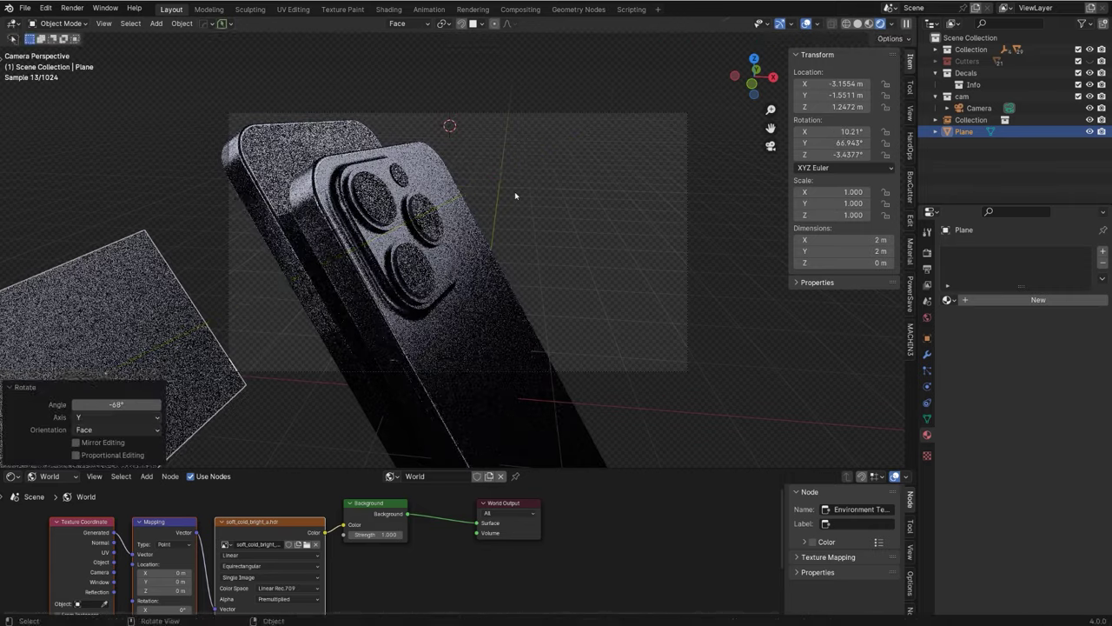
key("s")
left_click(543, 214)
key("r")
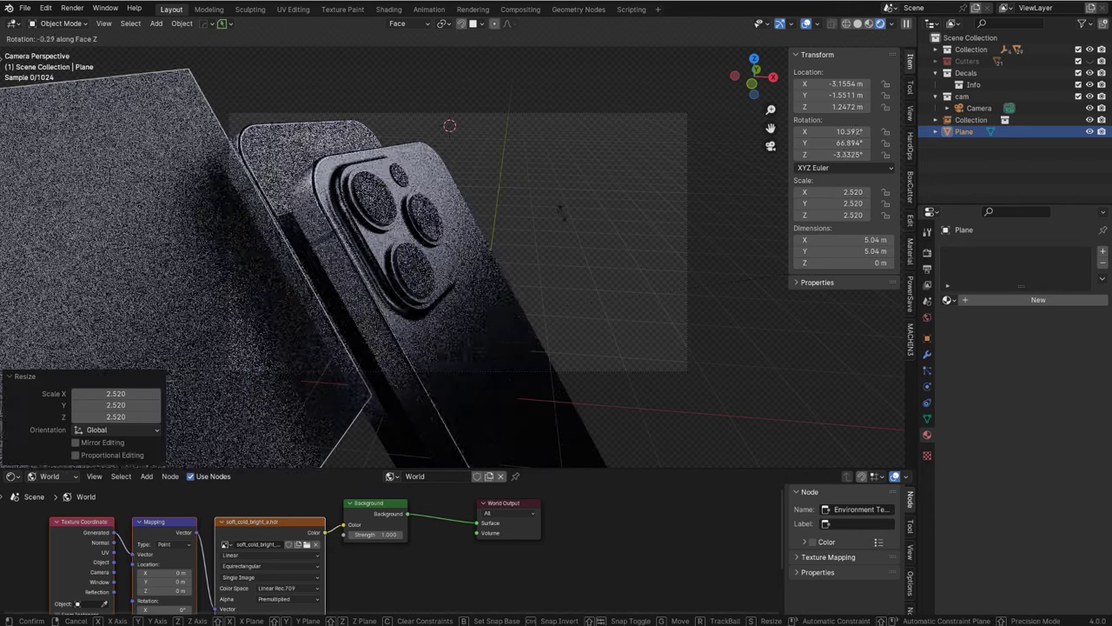
key("z")
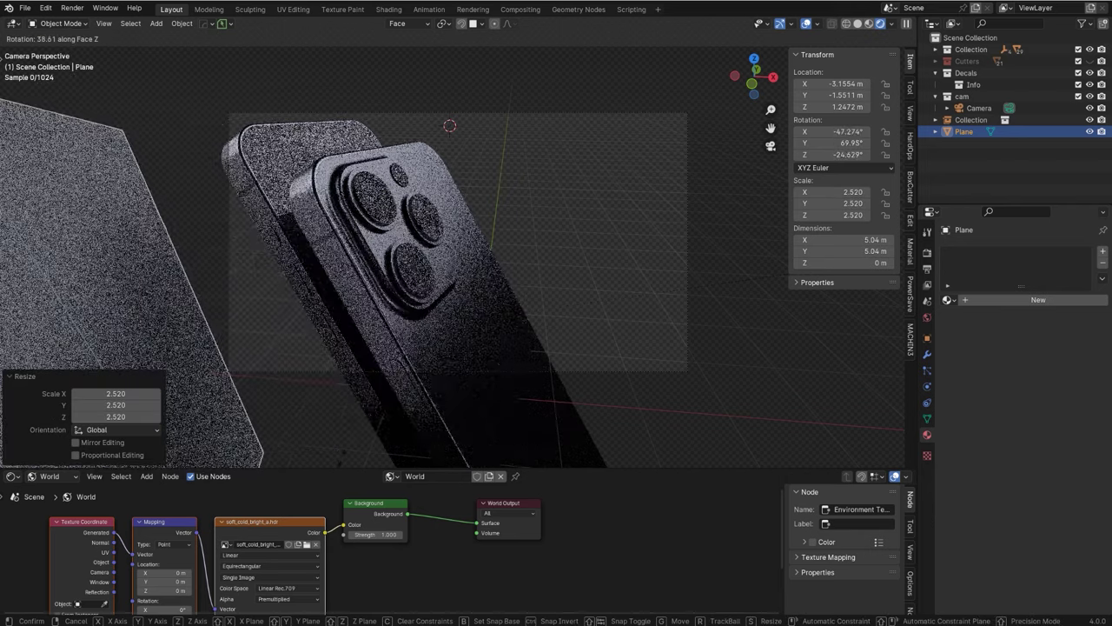
left_click(524, 208)
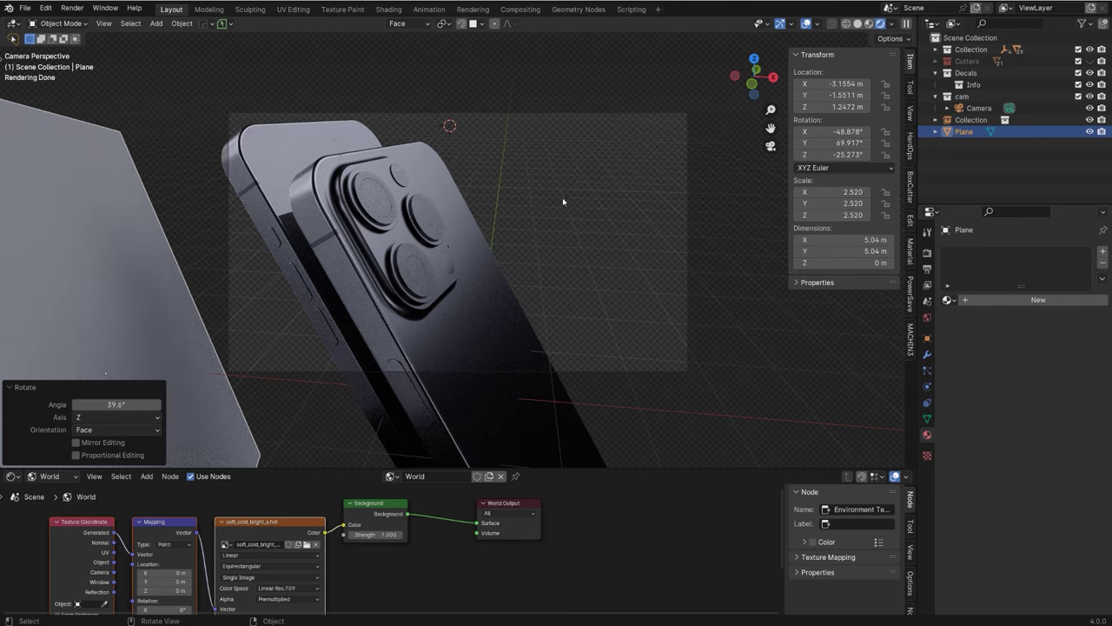
- Review the render and output settings, then render the camera view to an image
left_click(927, 252)
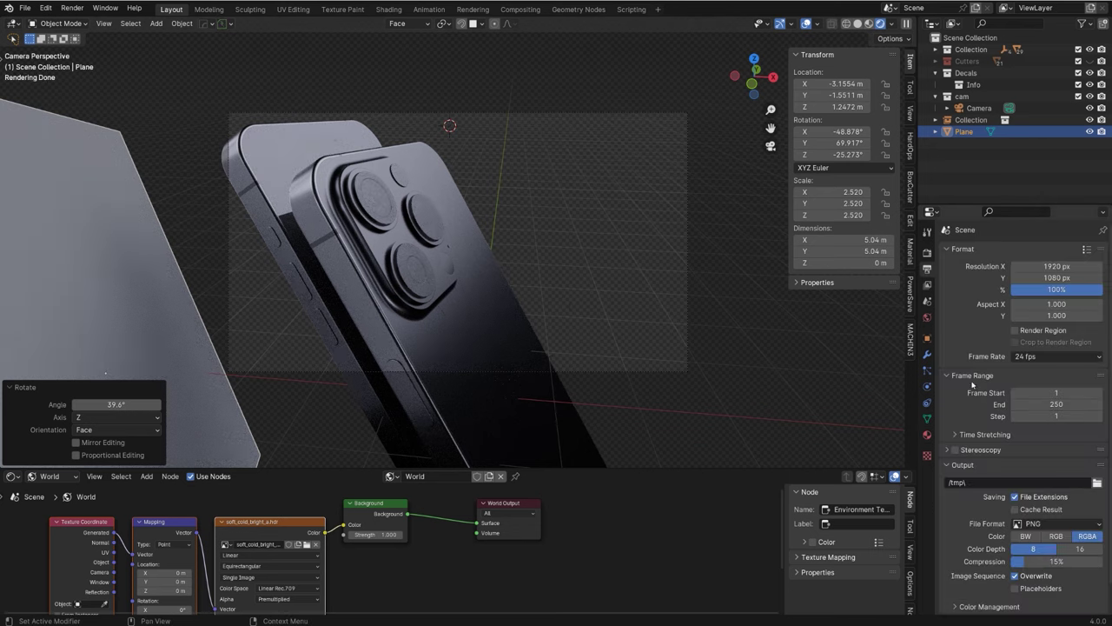
left_click(966, 311)
left_click(966, 327)
left_click(927, 269)
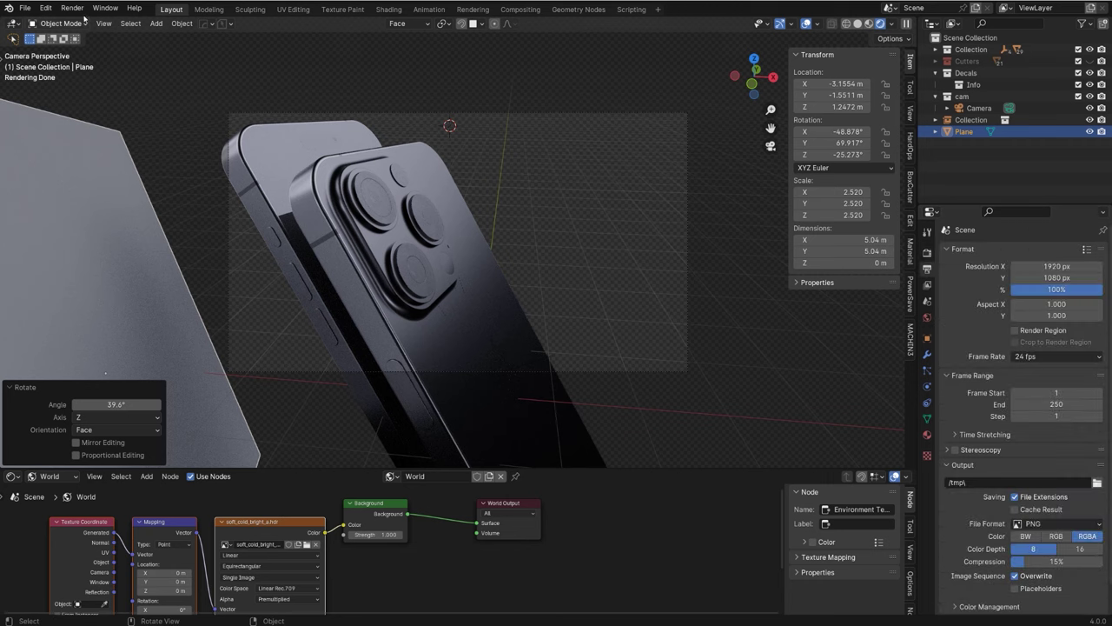
left_click(71, 8)
left_click(96, 26)
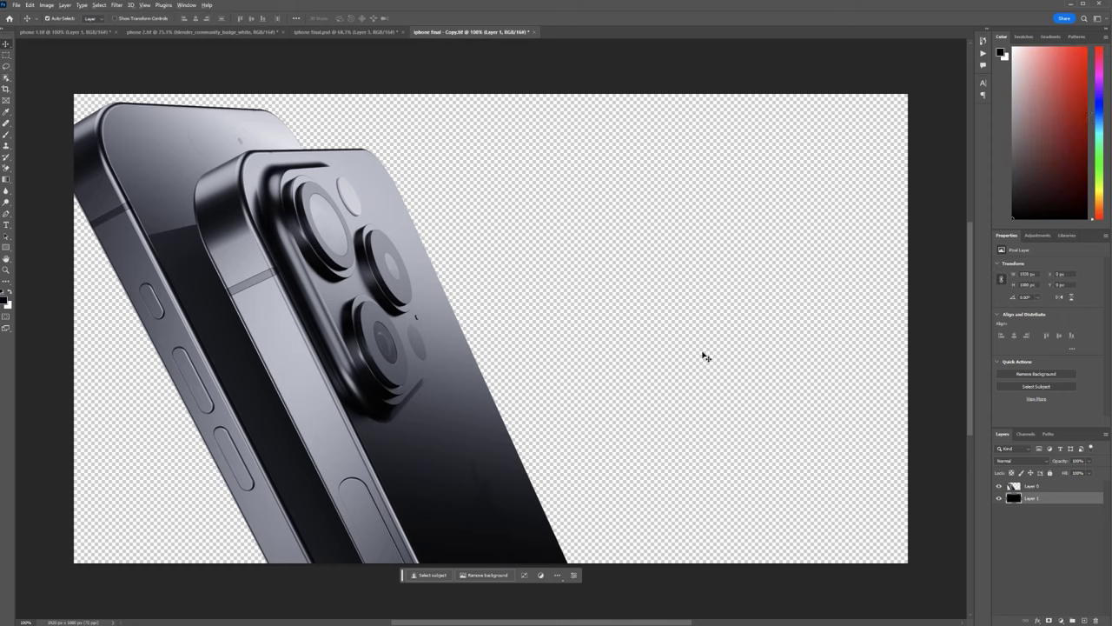
- Fill the background behind the phones with black and start the iPHONE 15 PRO title text layer
key("alt+BackSpace")
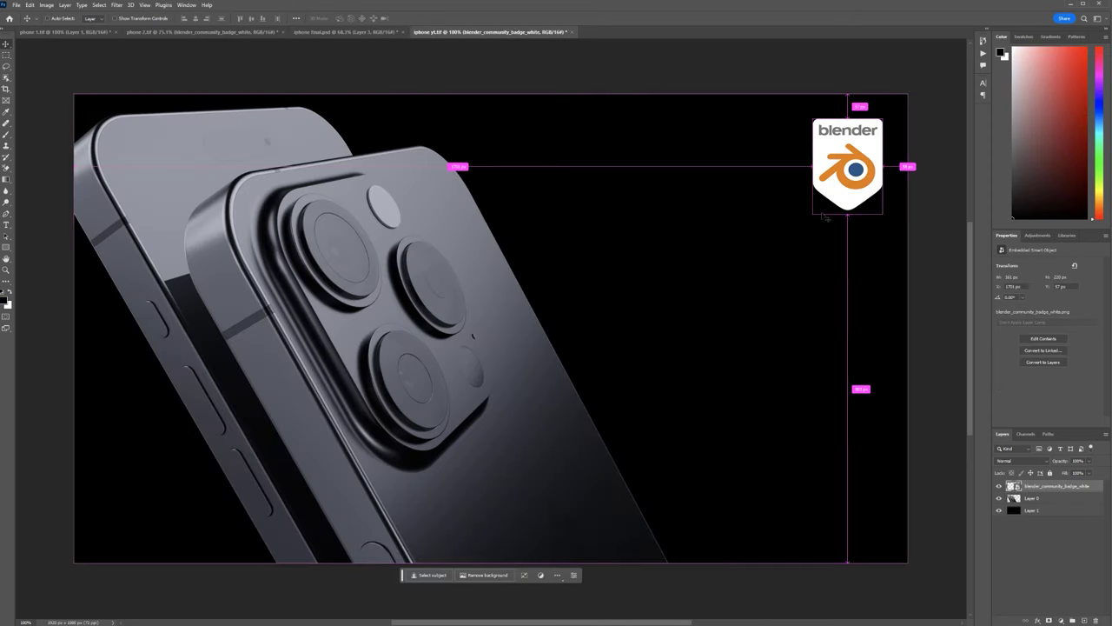
left_click(549, 383)
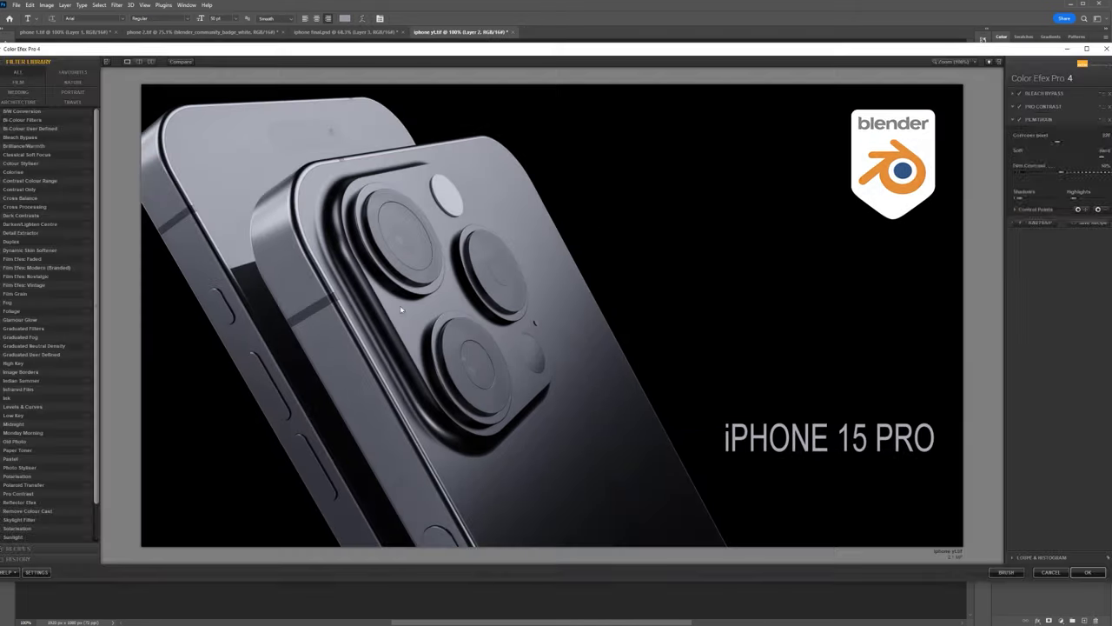